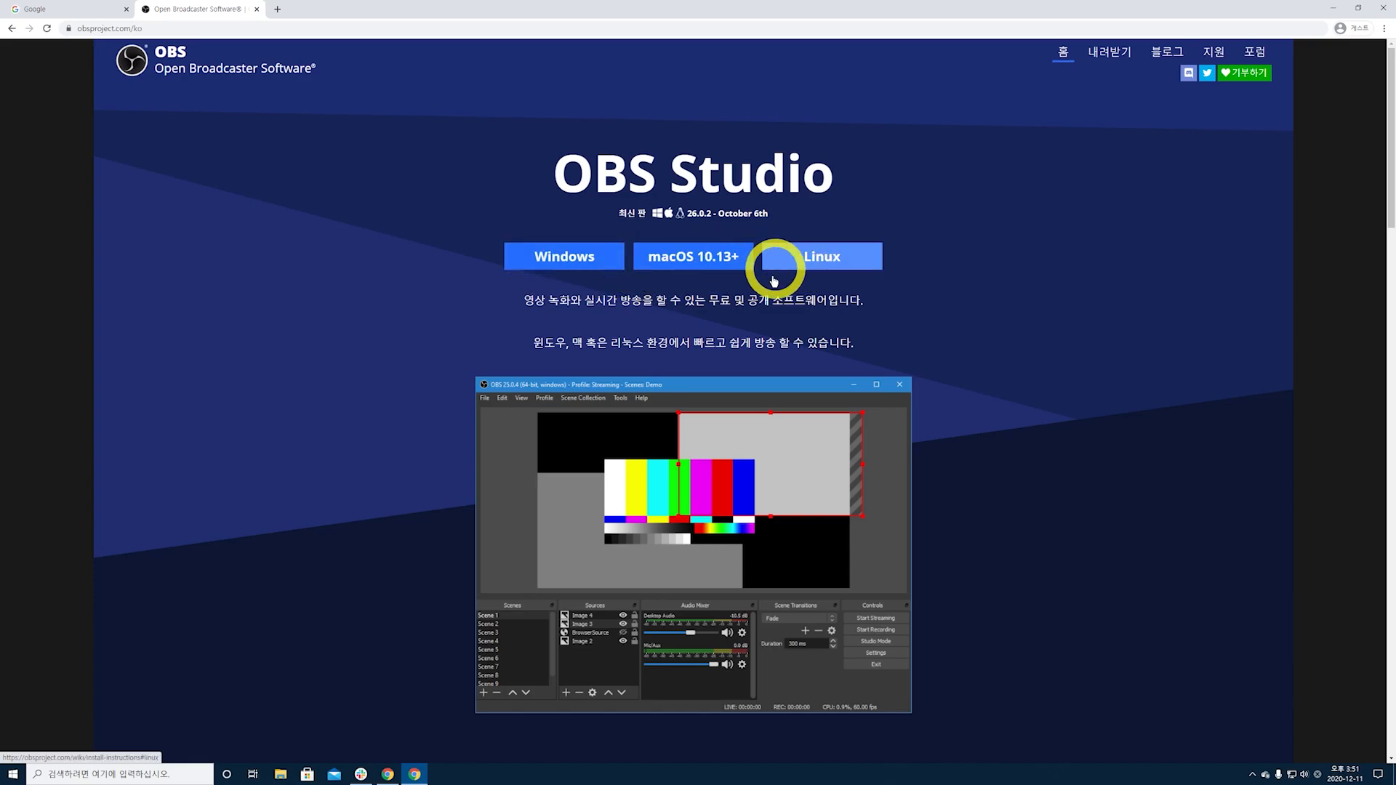
Download the Windows version of OBS Studio, launch its installer and allow it to make changes to the device.
{"action": "left_click", "coordinate": [574, 259]}
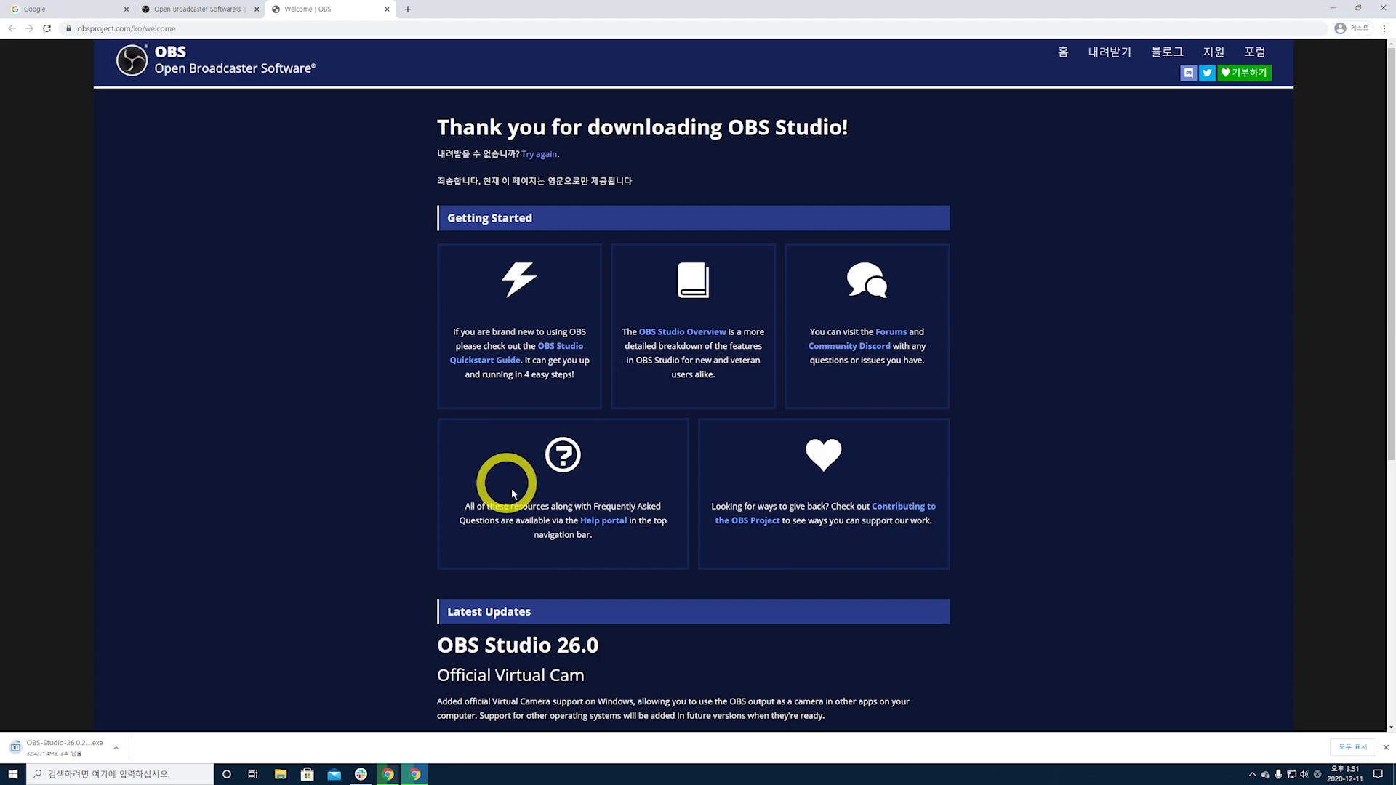
{"action": "left_click", "coordinate": [42, 752]}
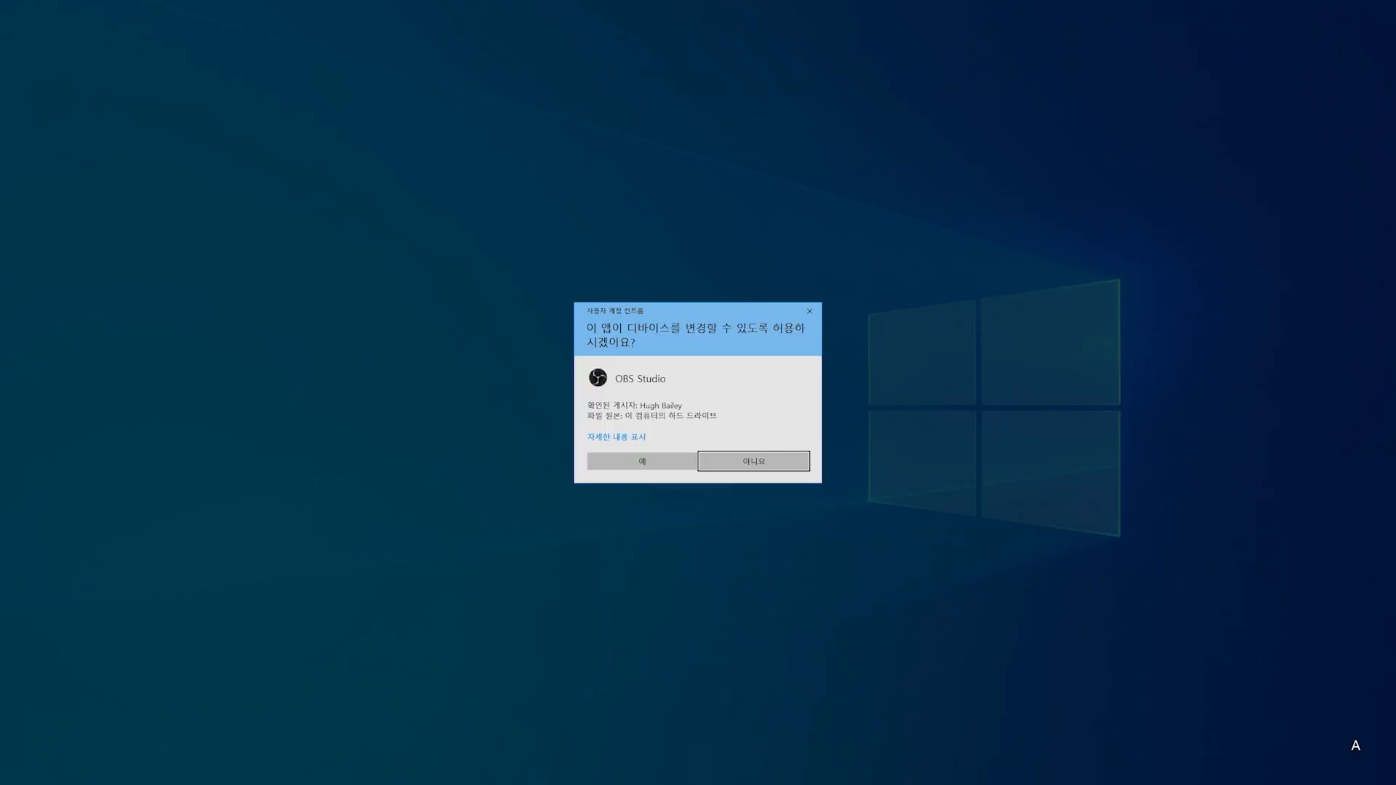
{"action": "left_click", "coordinate": [642, 461]}
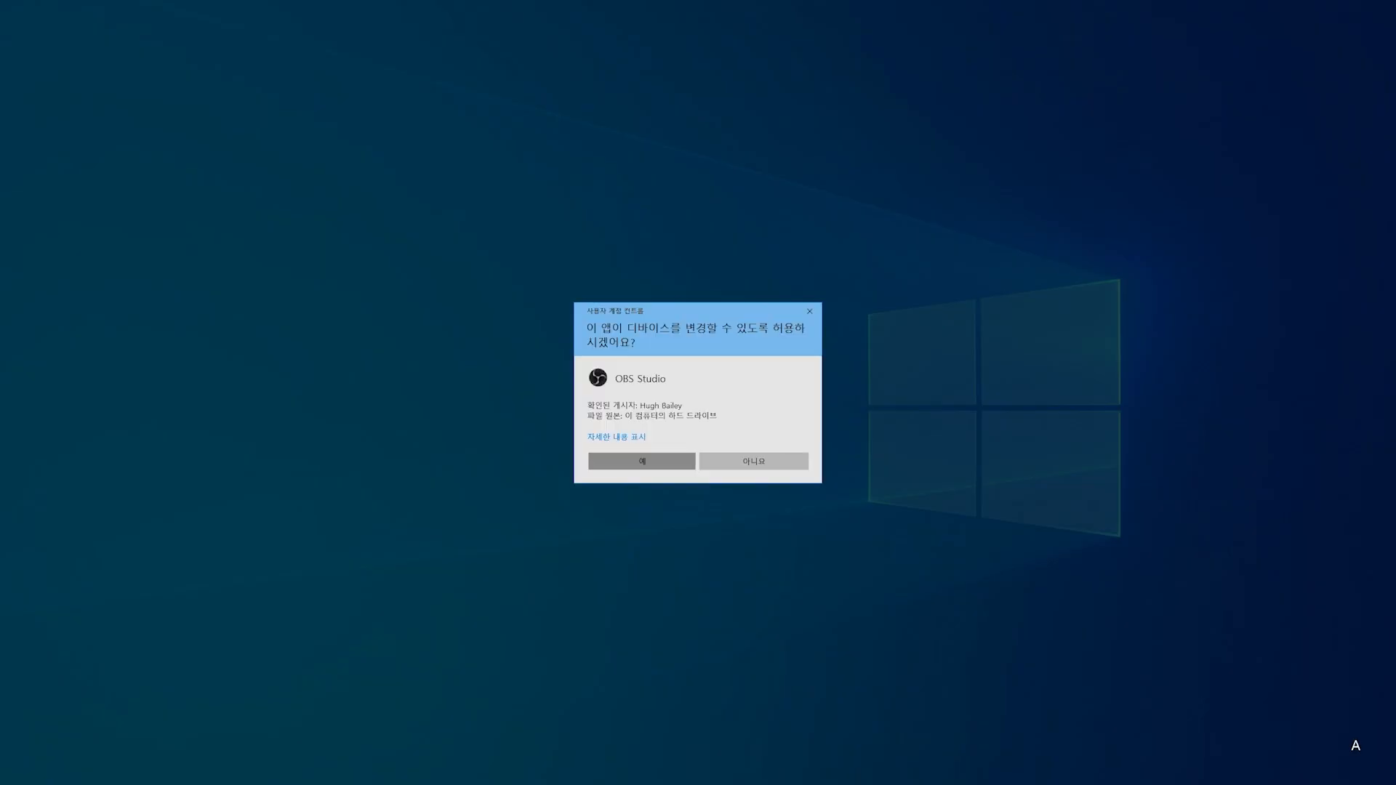
Proceed through the OBS Studio 26.0.2 setup wizard past the license terms and install the program.
{"action": "left_click", "coordinate": [756, 474]}
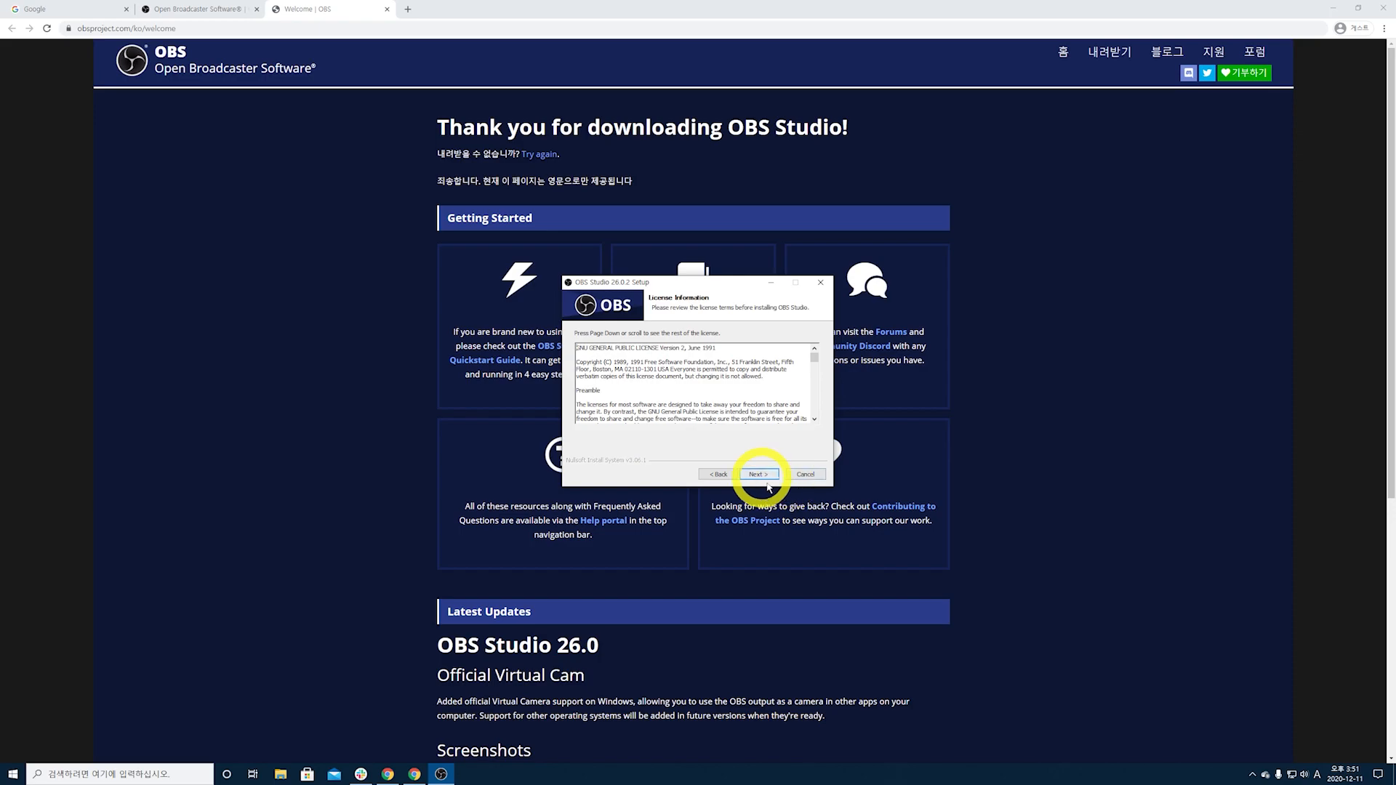
{"action": "left_click", "coordinate": [762, 474]}
{"action": "left_click", "coordinate": [759, 474]}
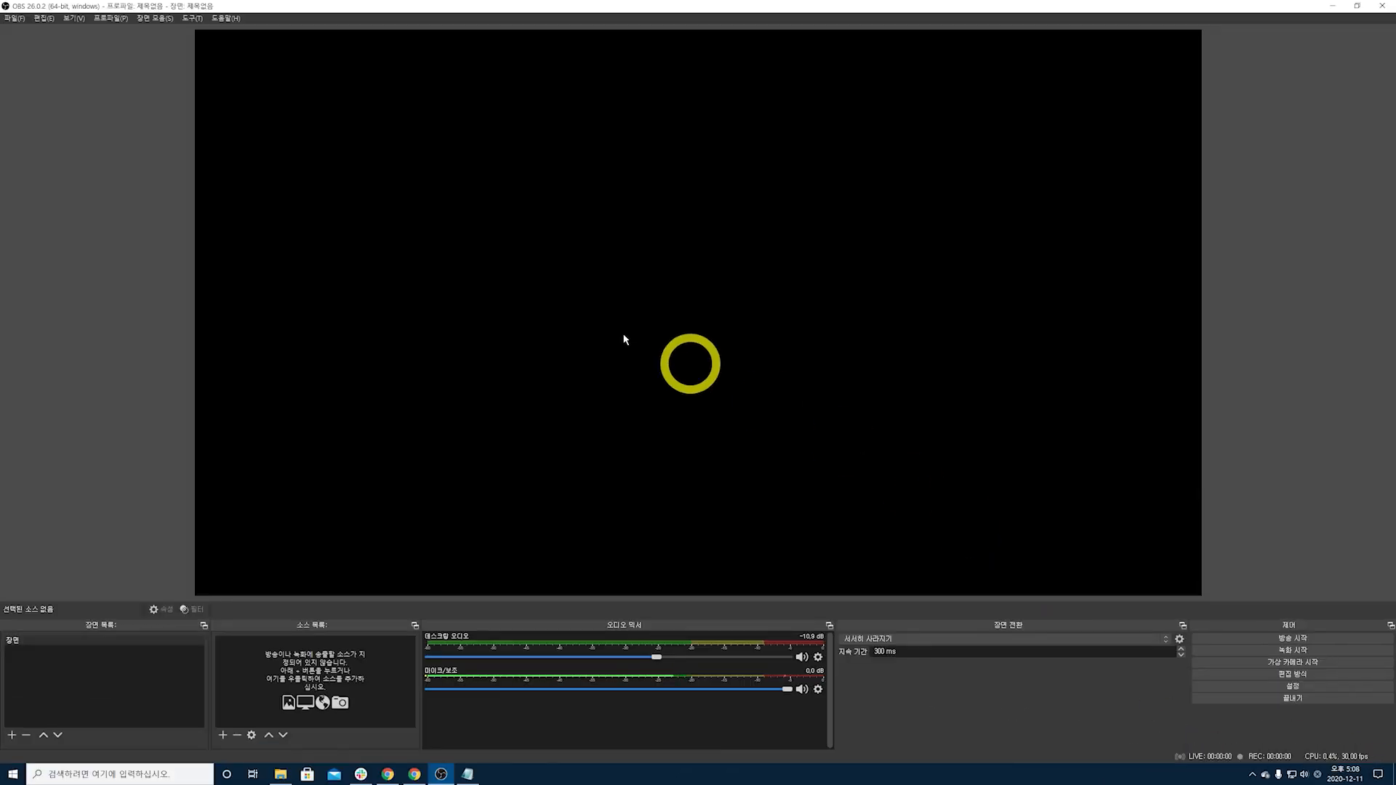
Open the OBS settings and review the general (일반) options.
{"action": "left_click", "coordinate": [15, 18]}
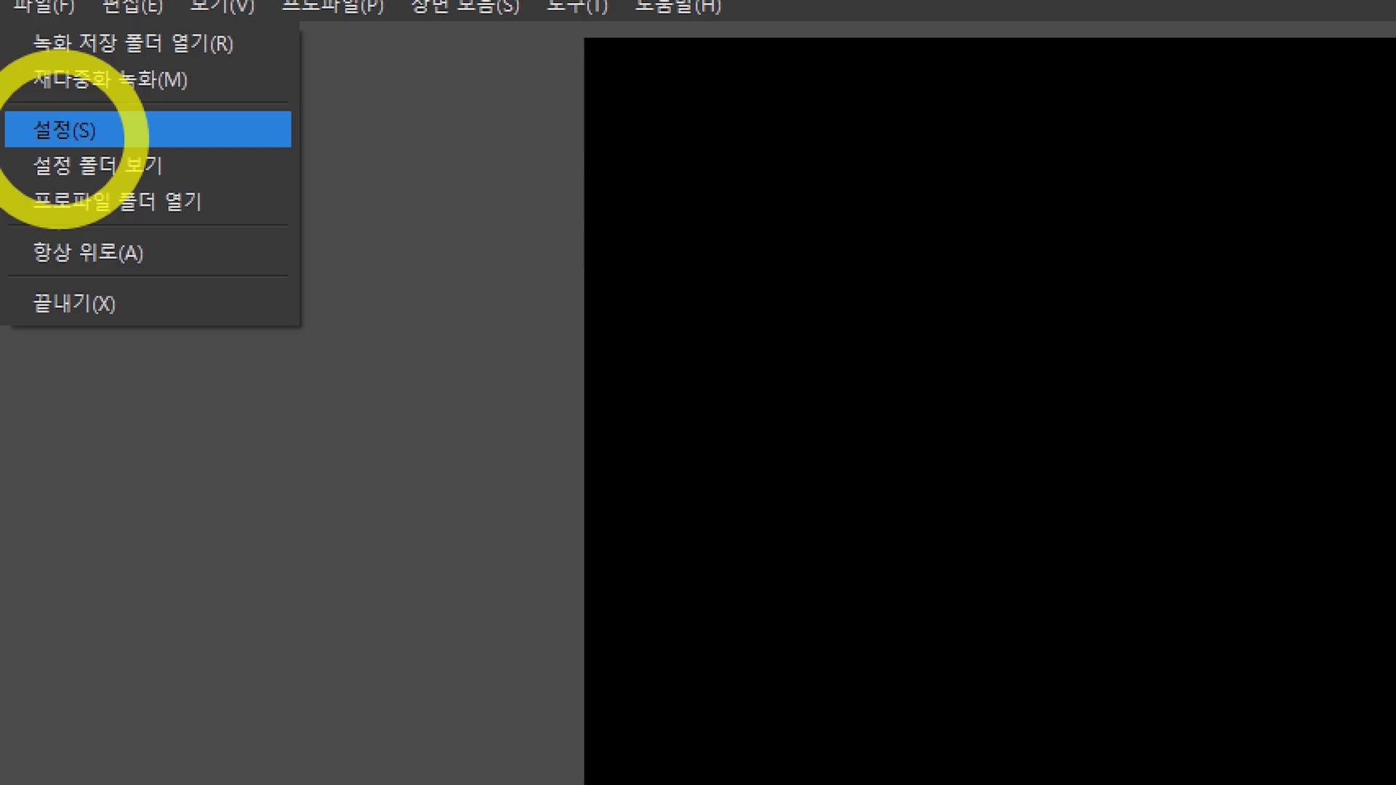
{"action": "left_click", "coordinate": [71, 130]}
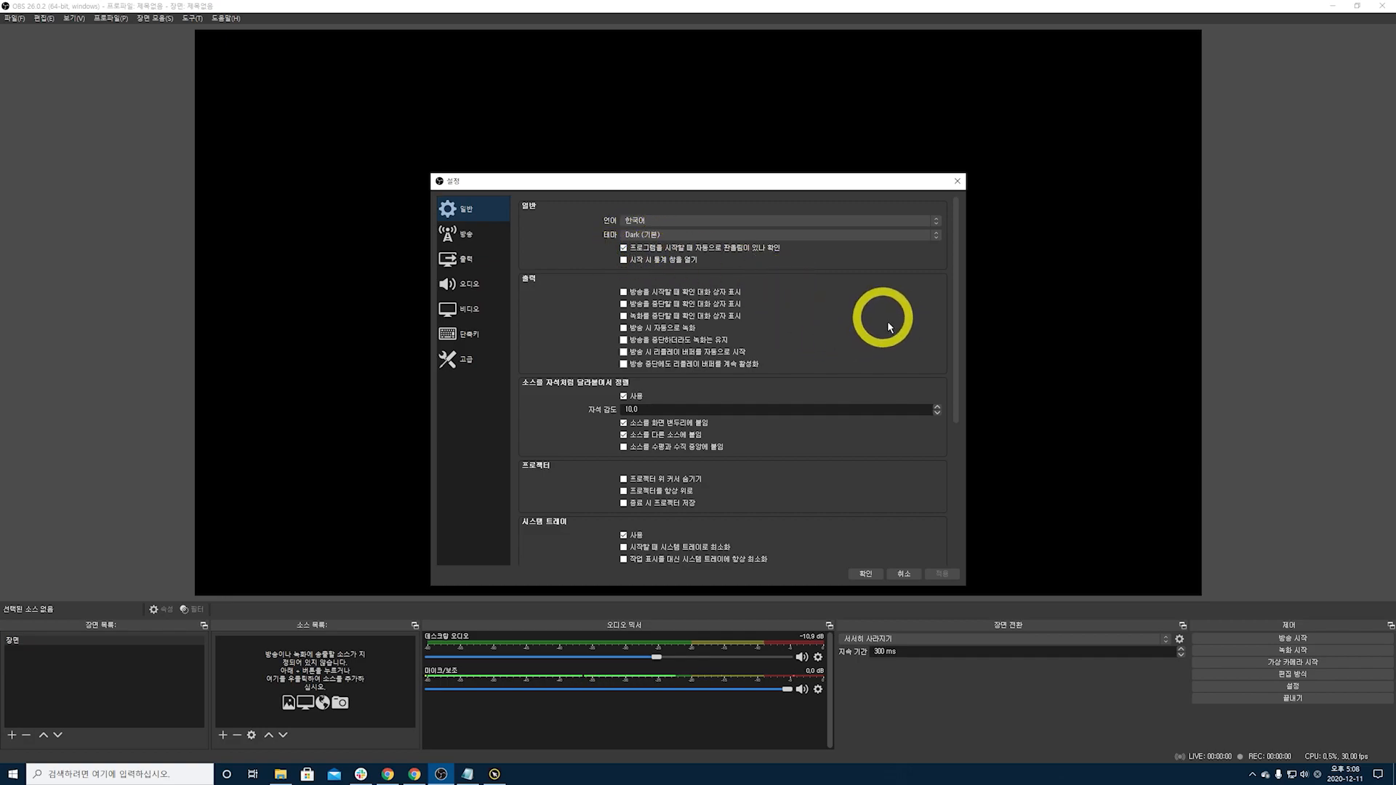
{"action": "scroll", "coordinate": [566, 331], "scroll_direction": "down", "scroll_amount": 5}
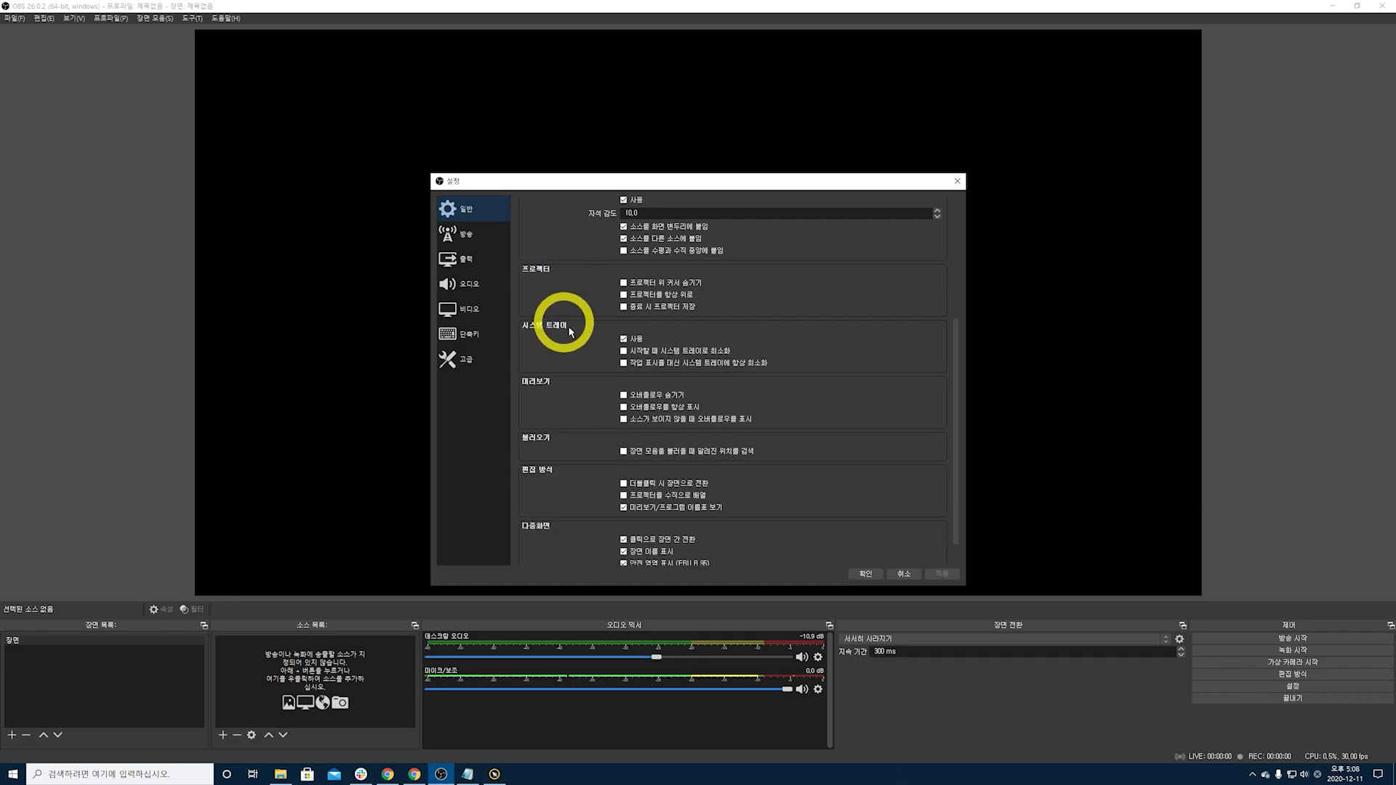
{"action": "scroll", "coordinate": [566, 325], "scroll_direction": "up", "scroll_amount": 5}
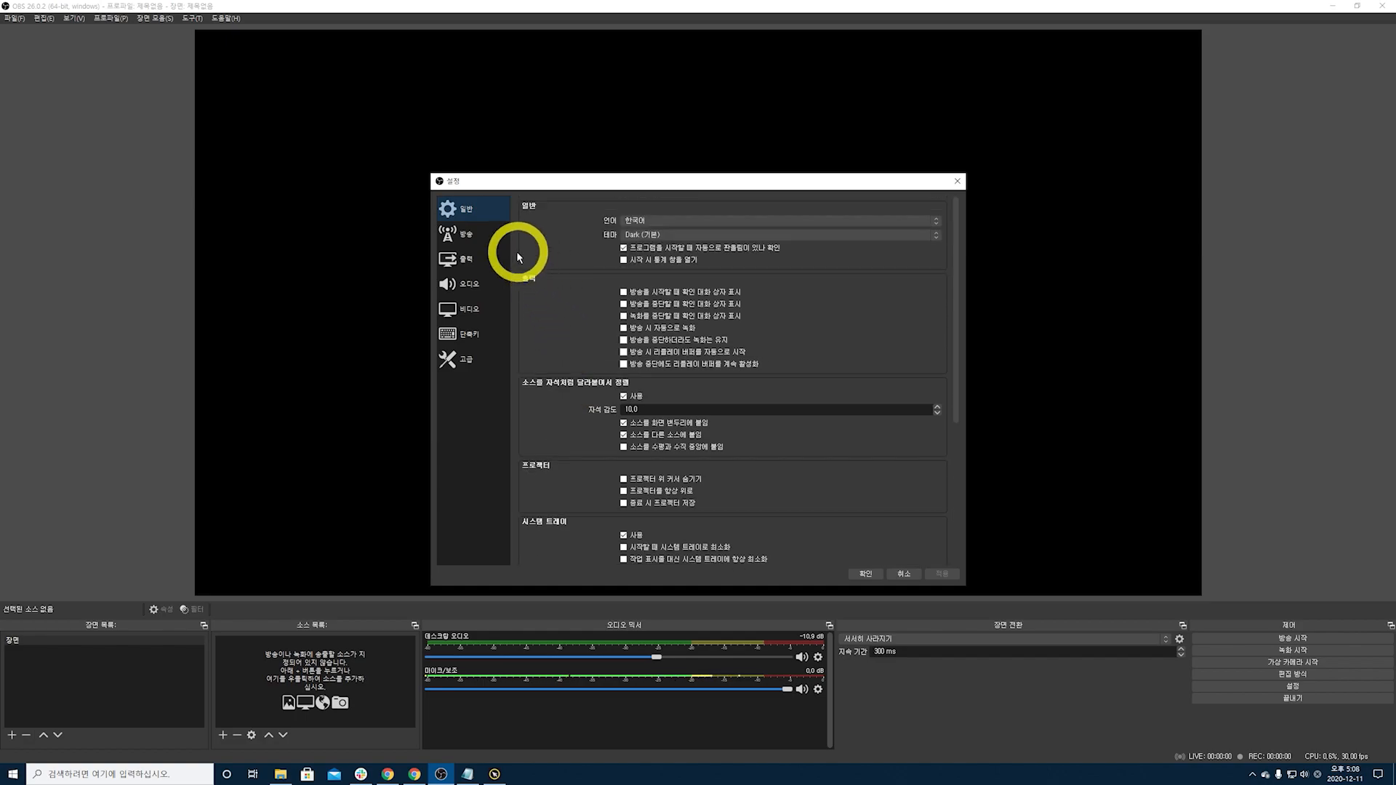
View the streaming (방송) settings, and keep the output mode on Simple (단순) in the output (출력) settings.
{"action": "left_click", "coordinate": [464, 243]}
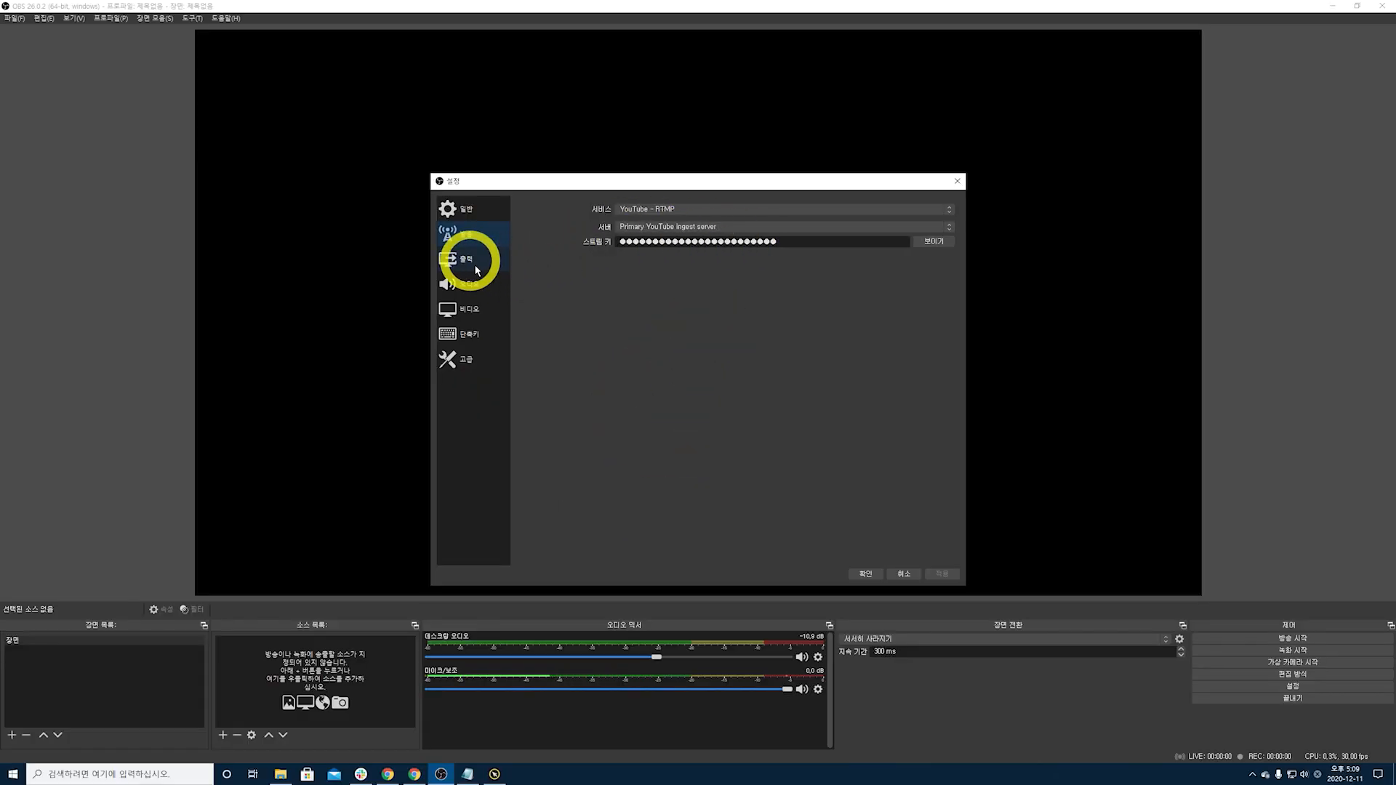
{"action": "left_click", "coordinate": [465, 259]}
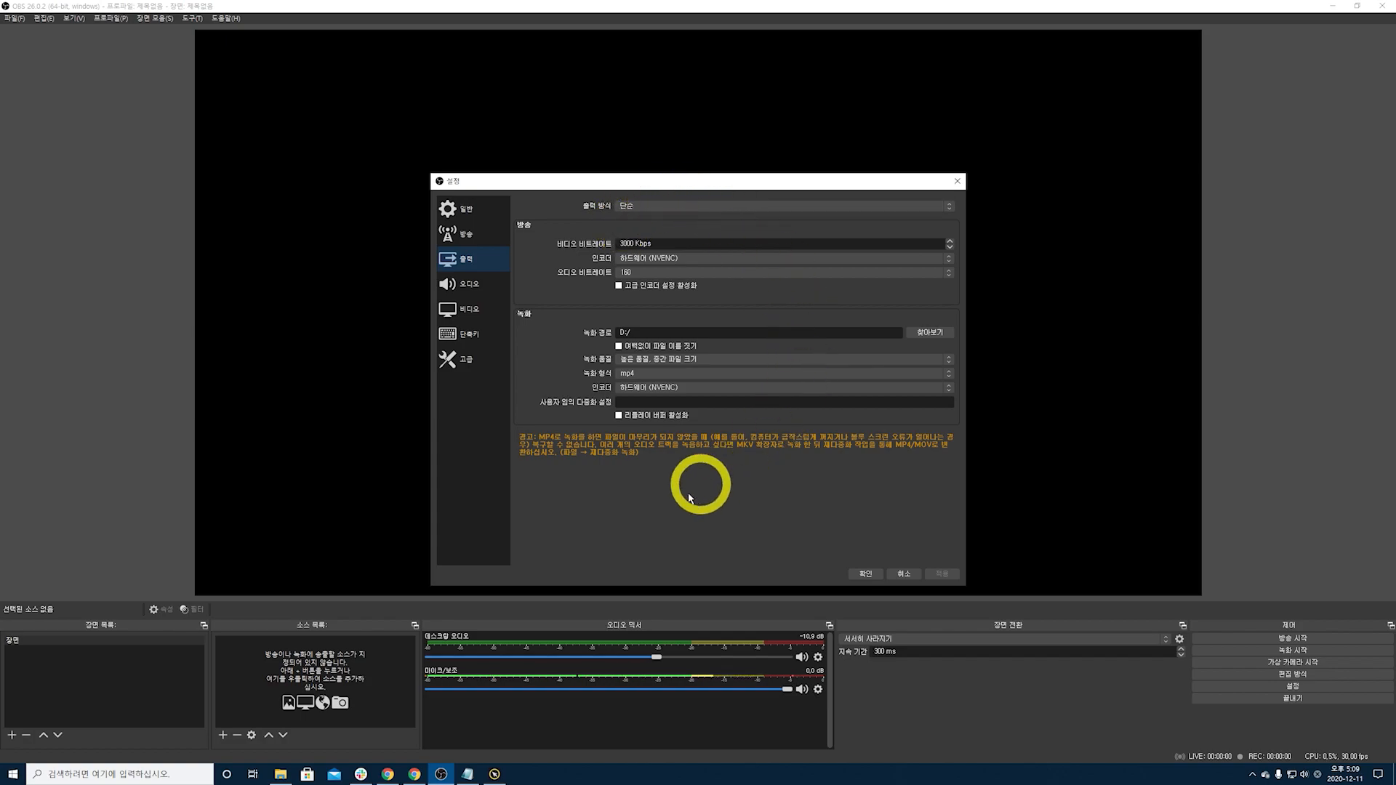
{"action": "left_click", "coordinate": [618, 210]}
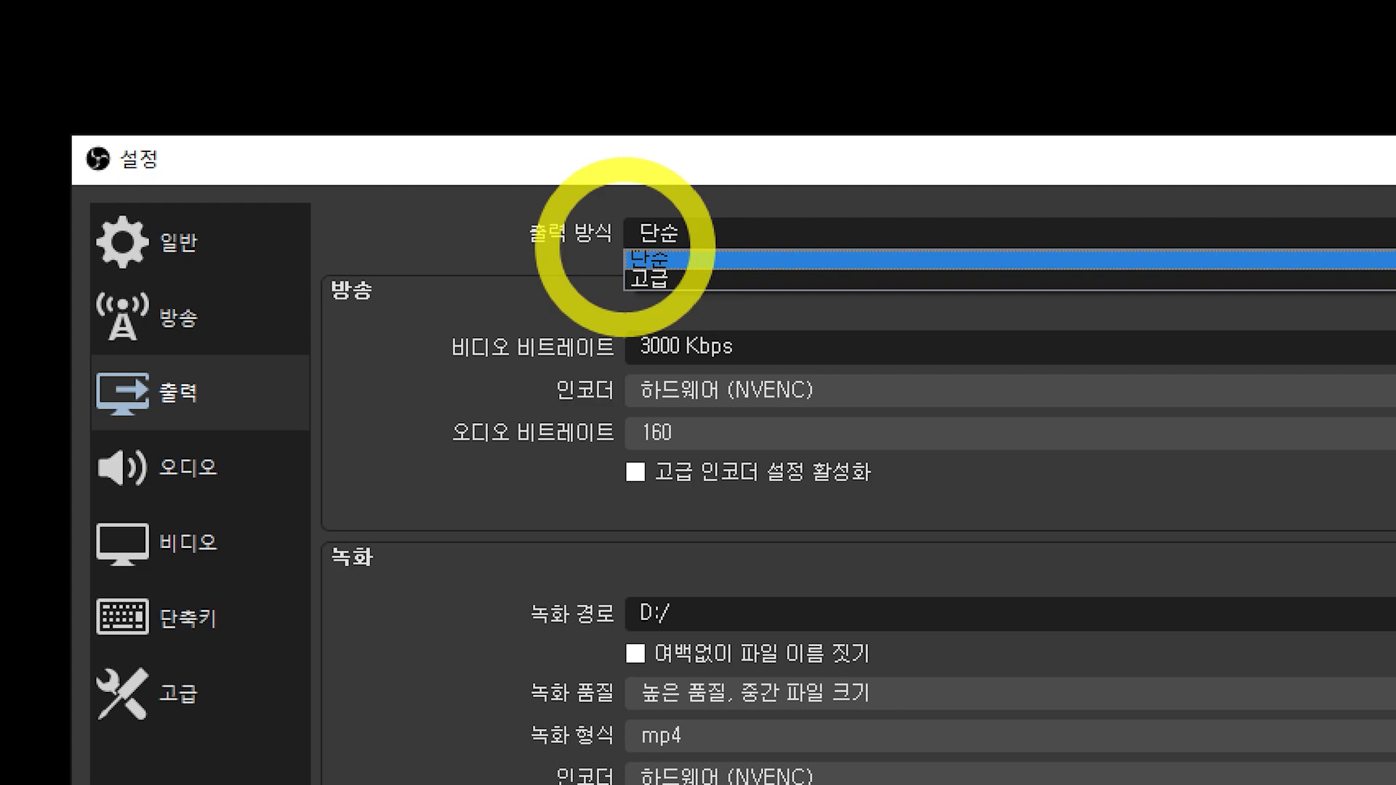
{"action": "left_click", "coordinate": [623, 251]}
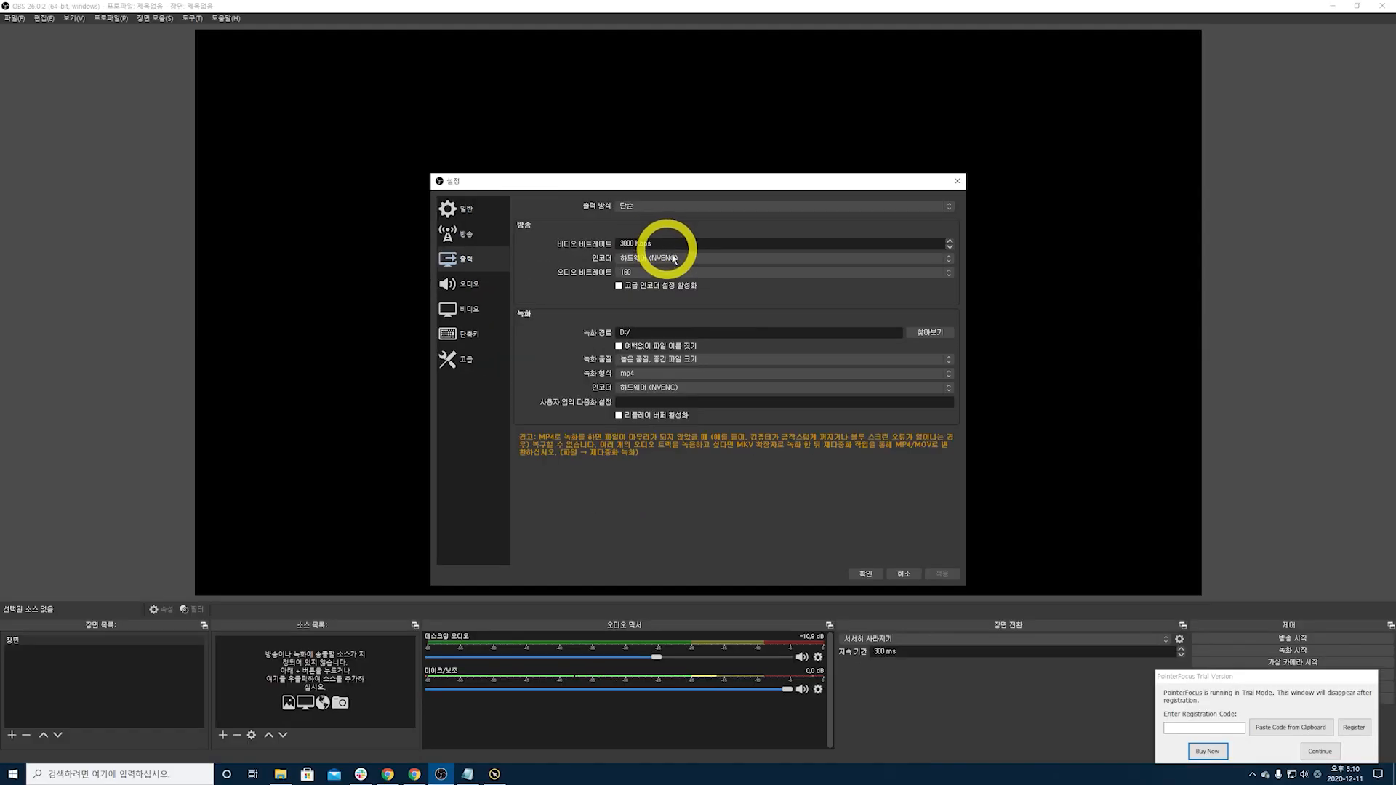
Try Software (x264) as the streaming encoder and return it to Hardware (NVENC).
{"action": "left_click", "coordinate": [658, 293]}
{"action": "left_click", "coordinate": [680, 335]}
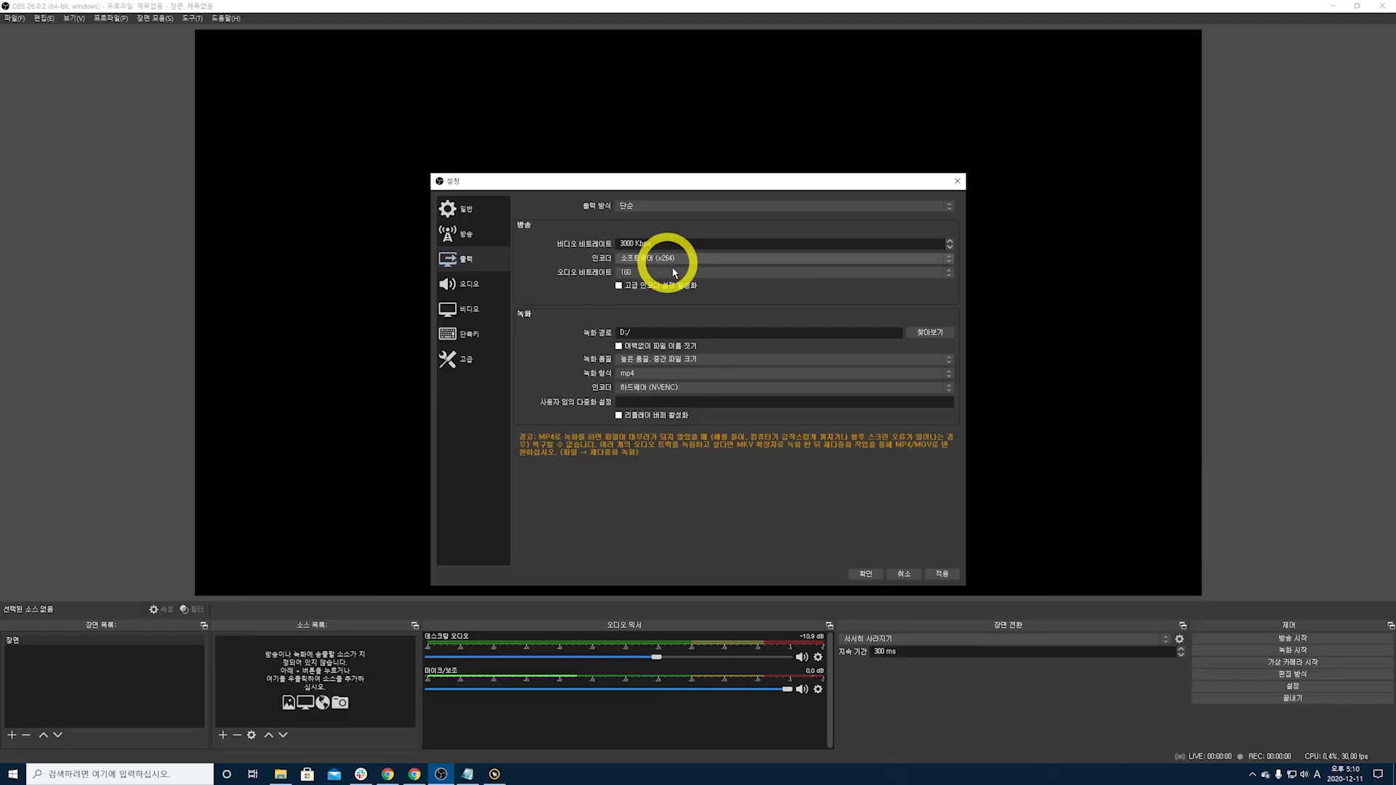
{"action": "left_click", "coordinate": [666, 256]}
{"action": "left_click", "coordinate": [676, 292]}
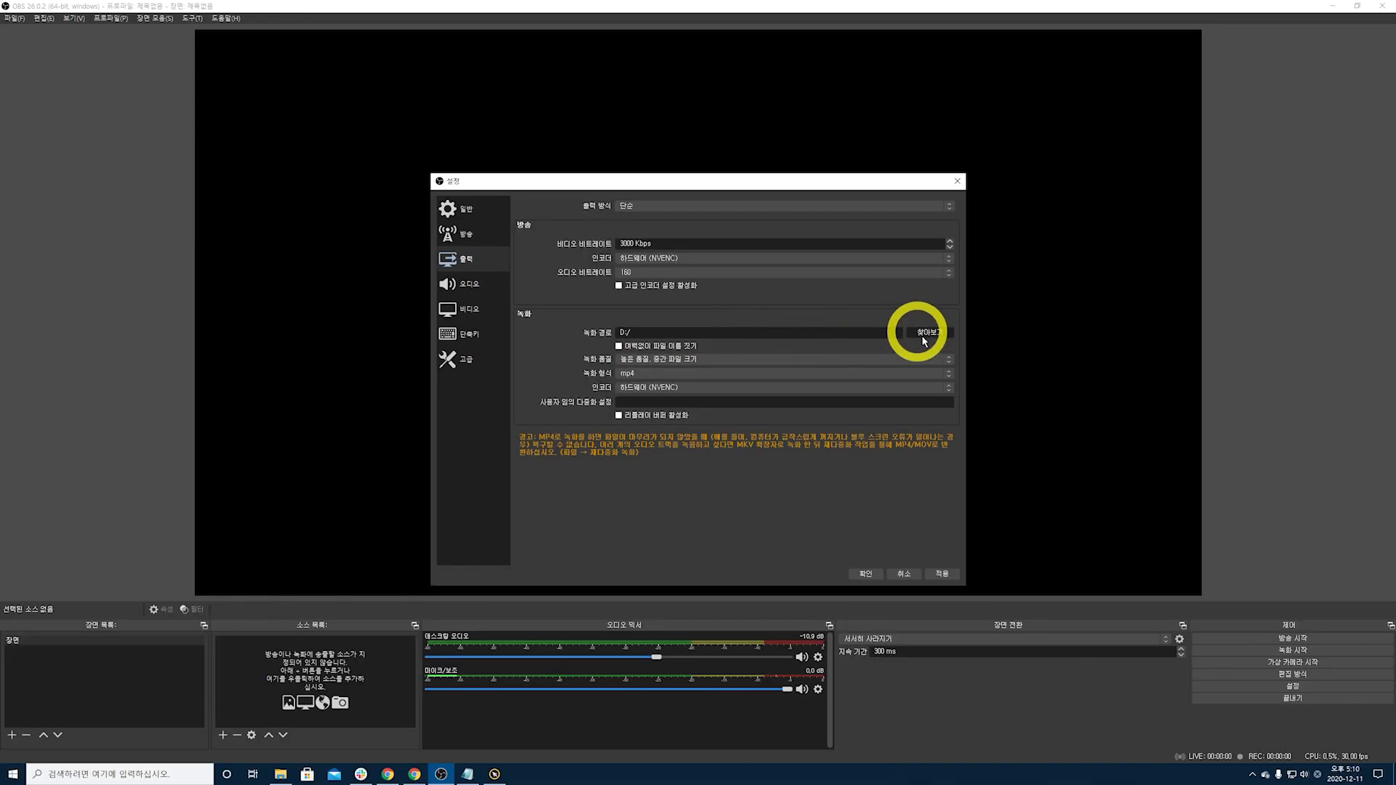
Look at the folder selection for the recording path and the available recording quality options.
{"action": "left_click", "coordinate": [921, 330]}
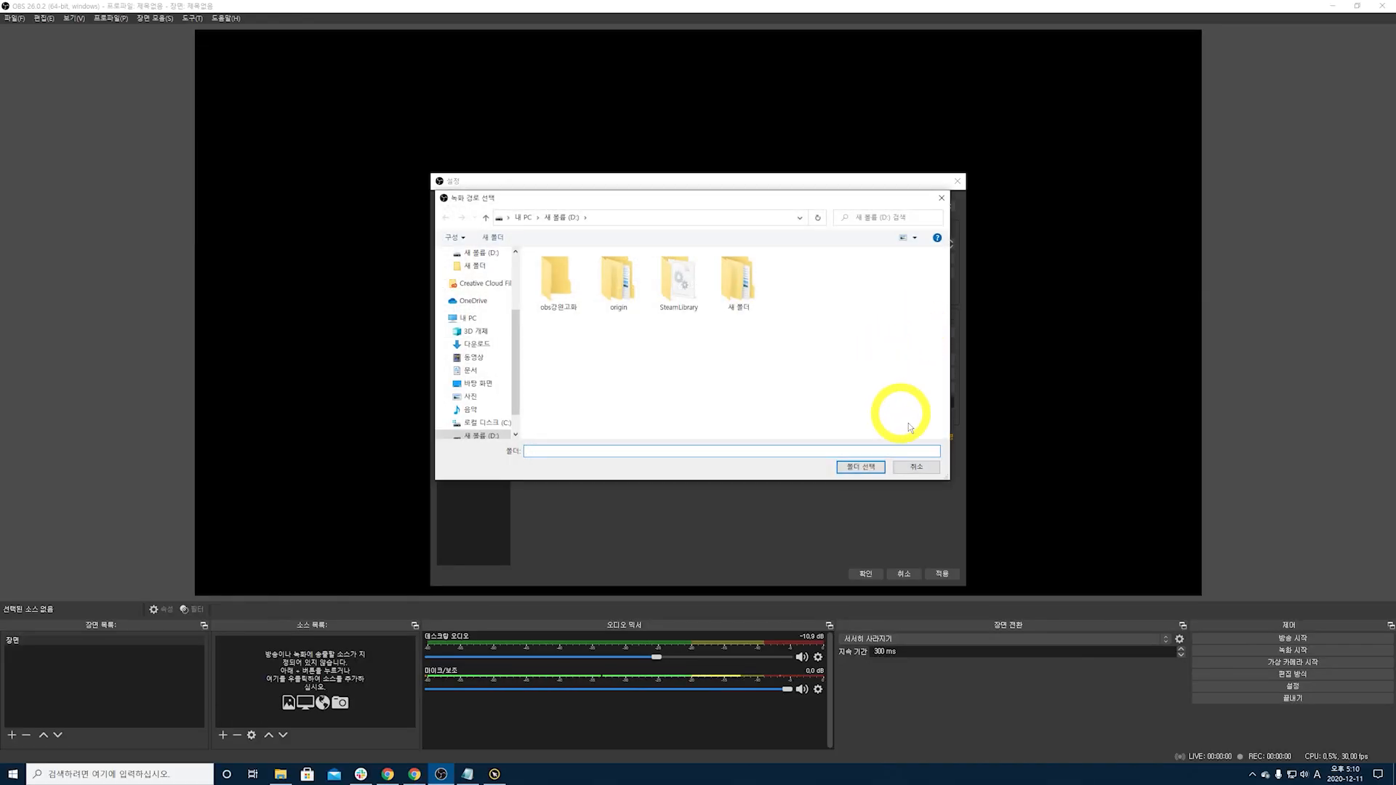
{"action": "left_click", "coordinate": [918, 466]}
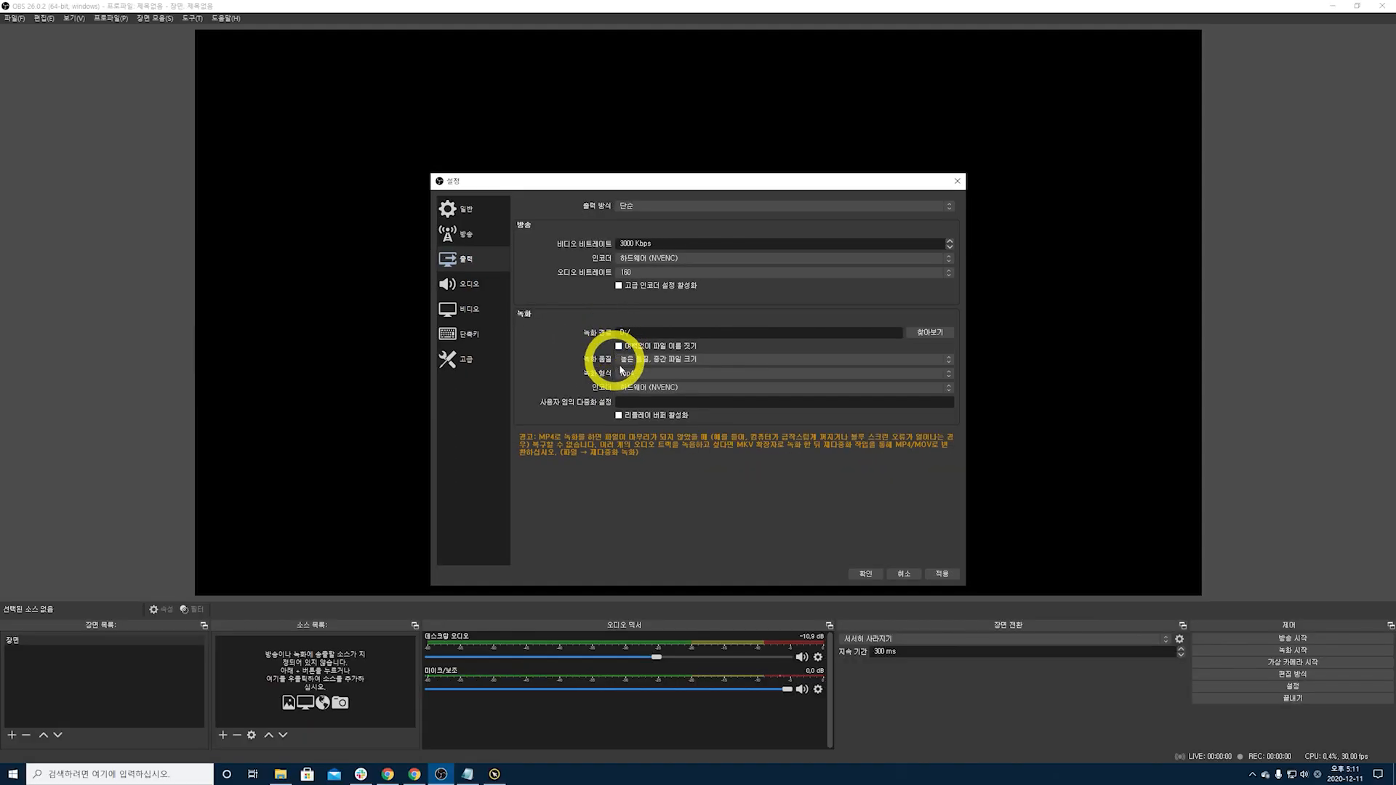
{"action": "left_click", "coordinate": [647, 360]}
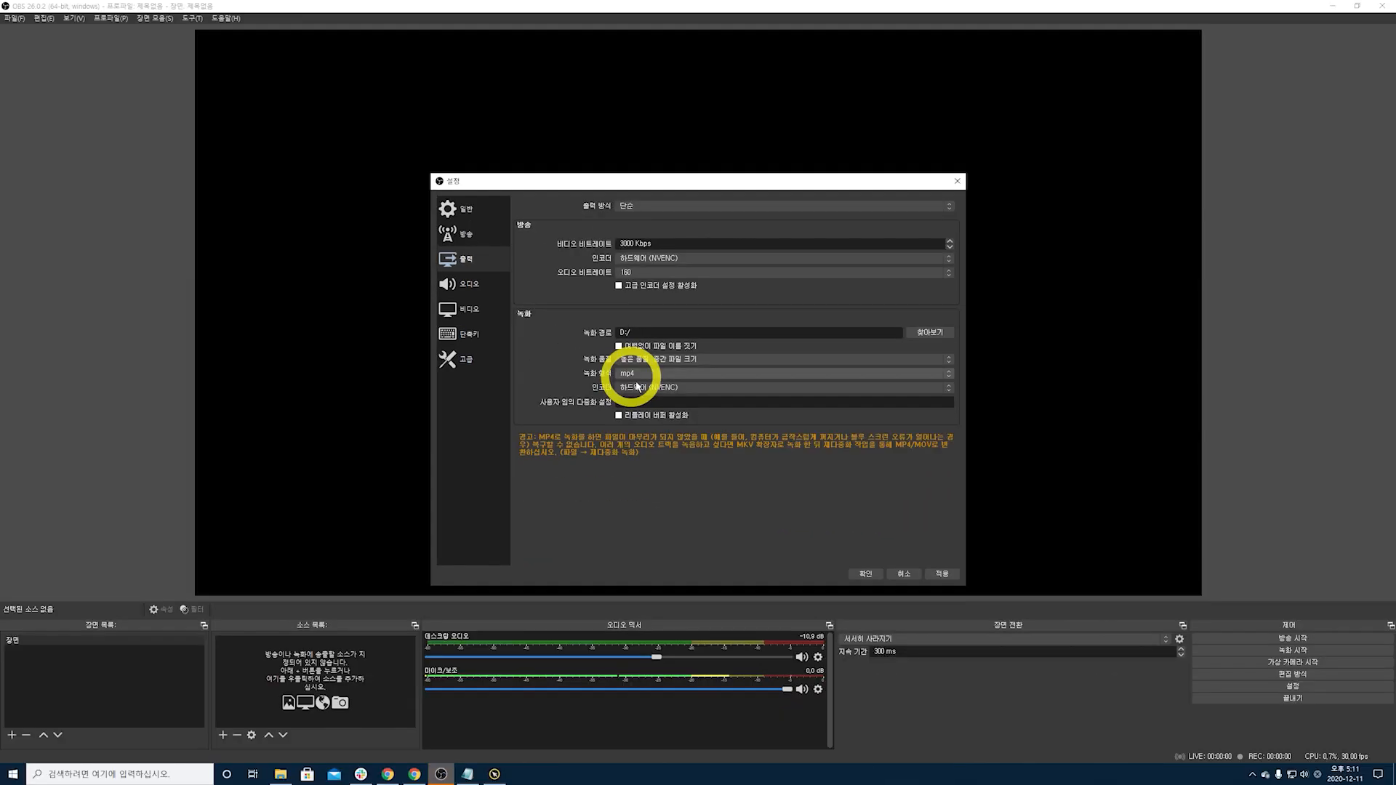
Try mkv as the recording format and set it back to mp4.
{"action": "left_click", "coordinate": [632, 375]}
{"action": "left_click", "coordinate": [640, 375]}
{"action": "left_click", "coordinate": [645, 376]}
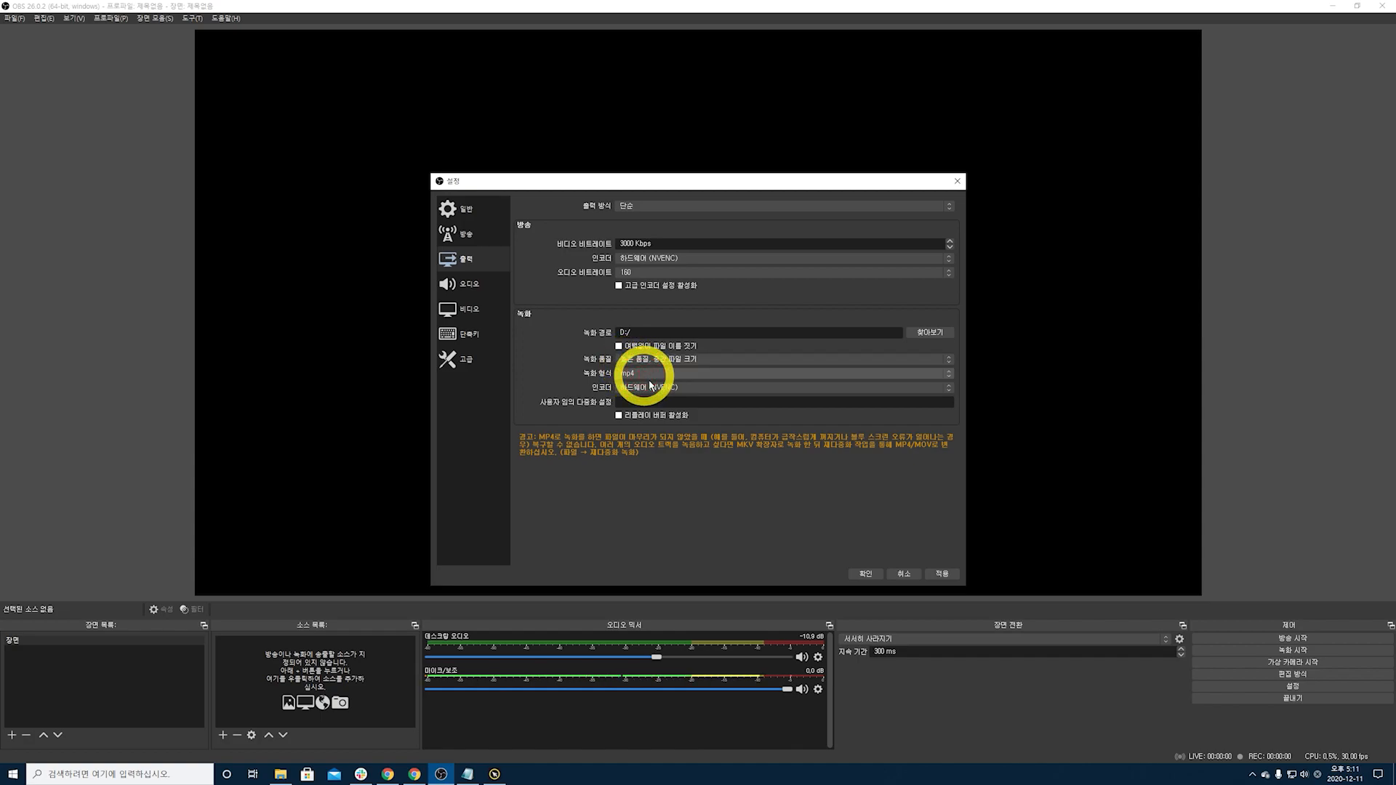
{"action": "left_click", "coordinate": [632, 376]}
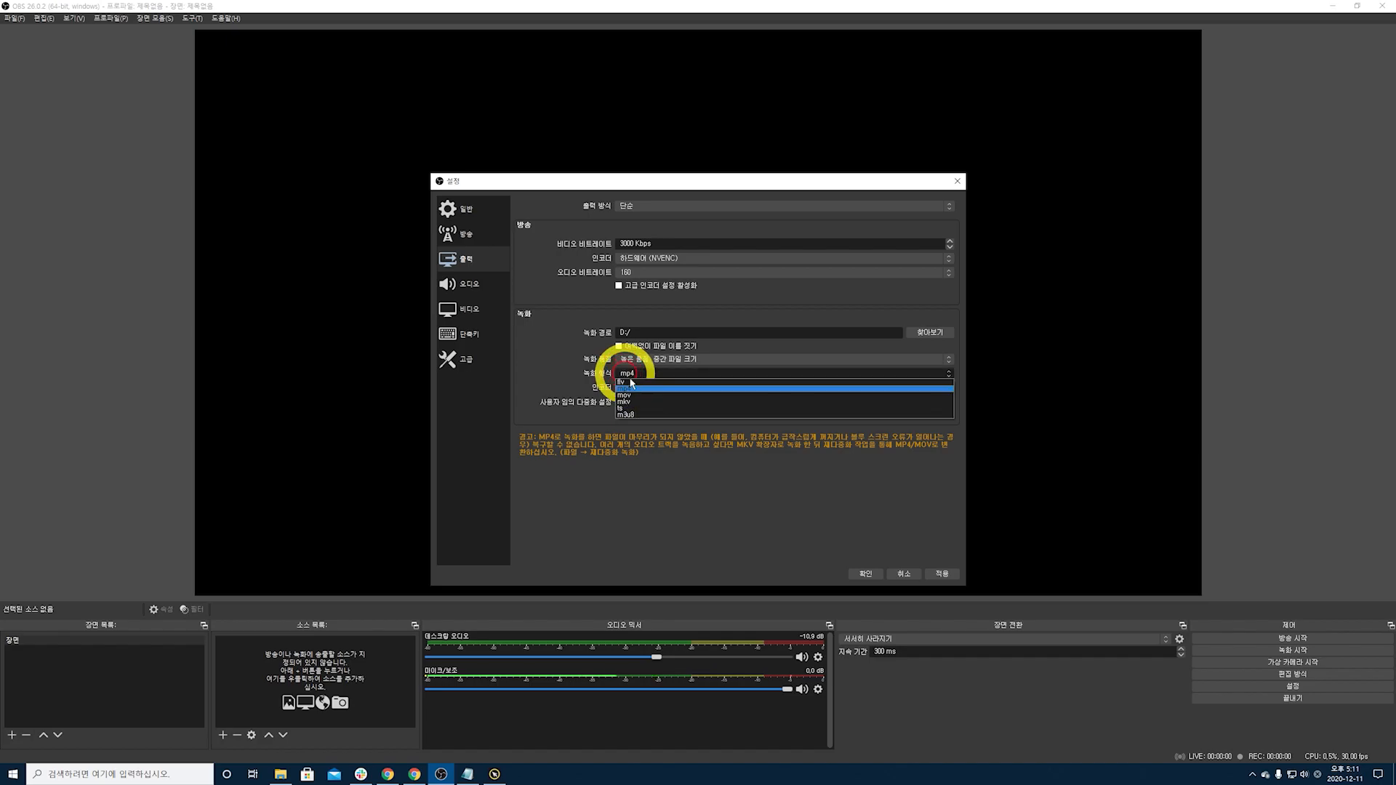
{"action": "left_click", "coordinate": [642, 388]}
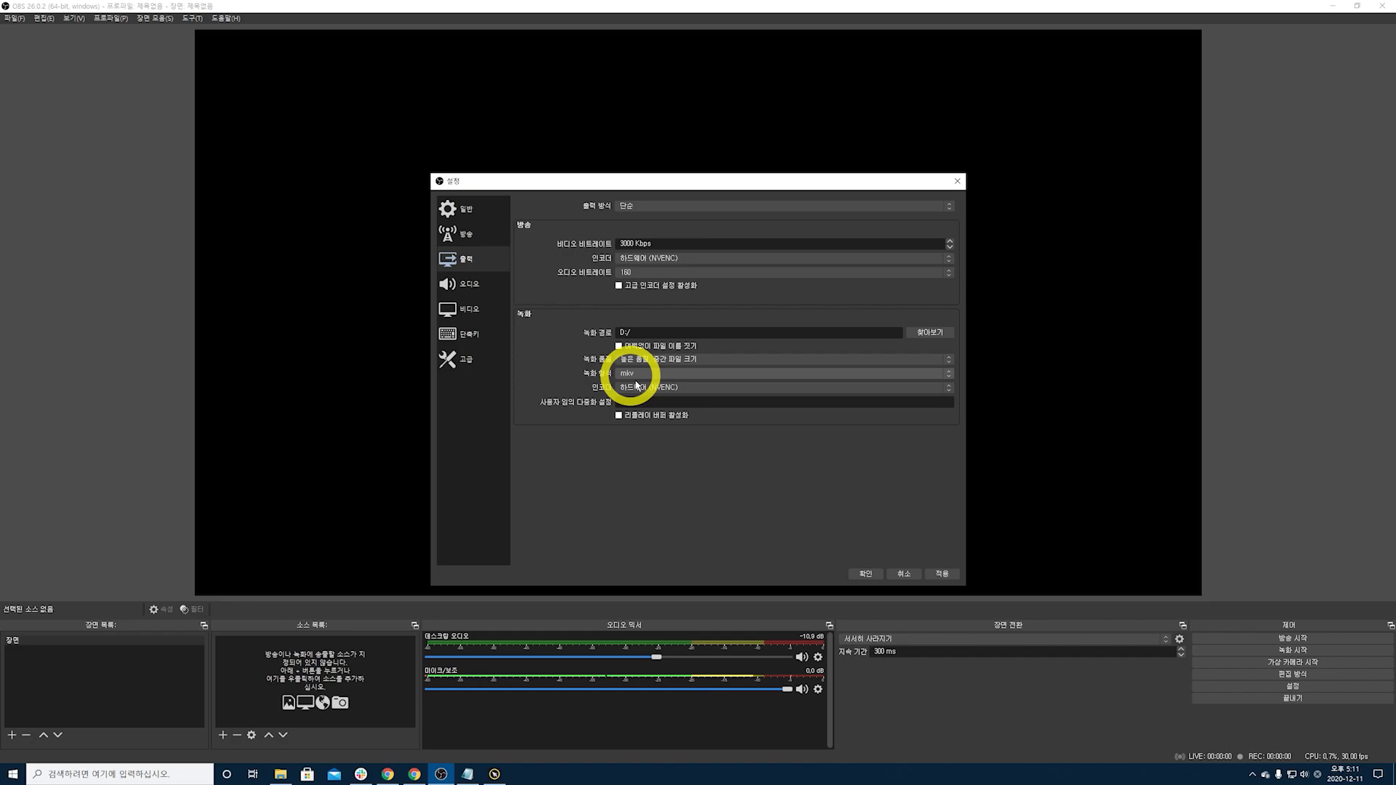
{"action": "left_click", "coordinate": [630, 373]}
{"action": "left_click", "coordinate": [640, 397]}
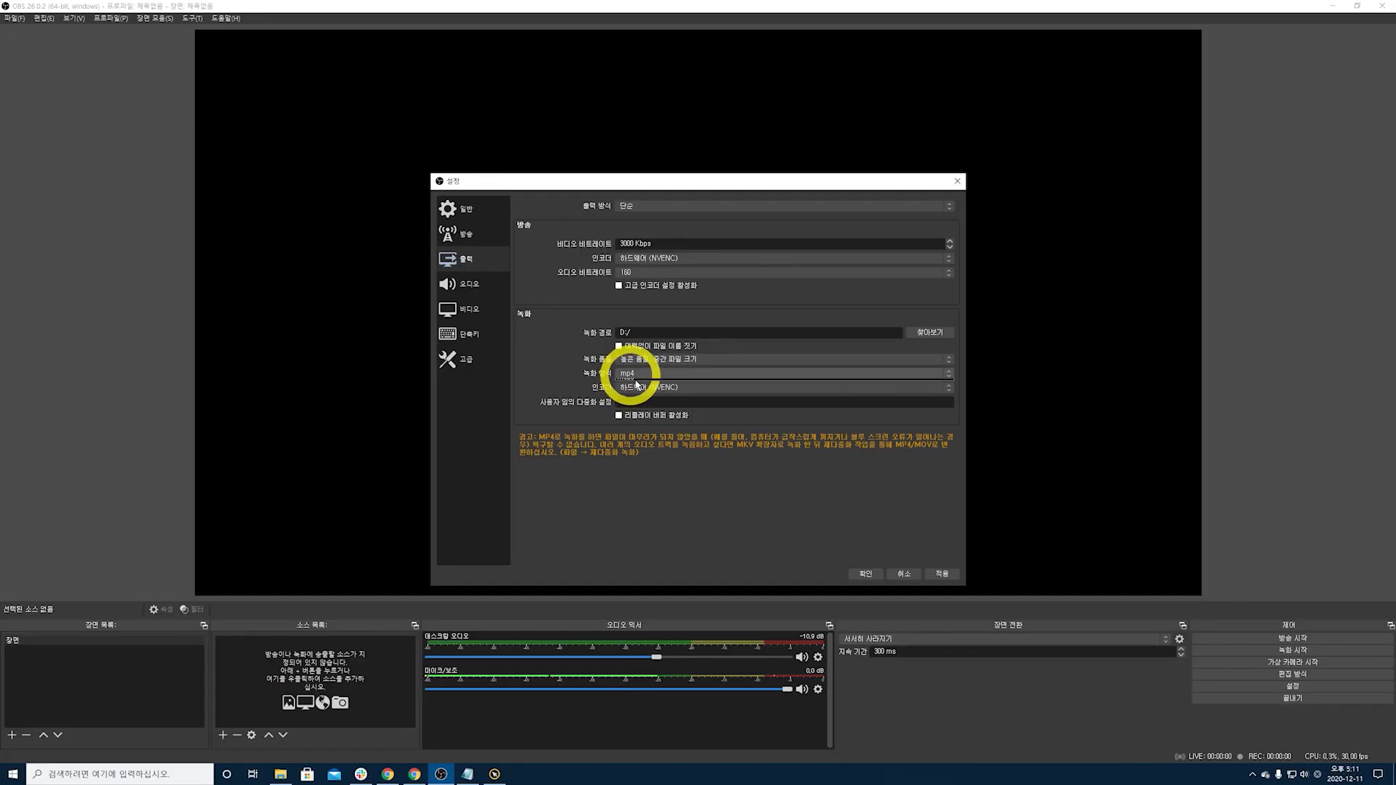
{"action": "left_click", "coordinate": [634, 376]}
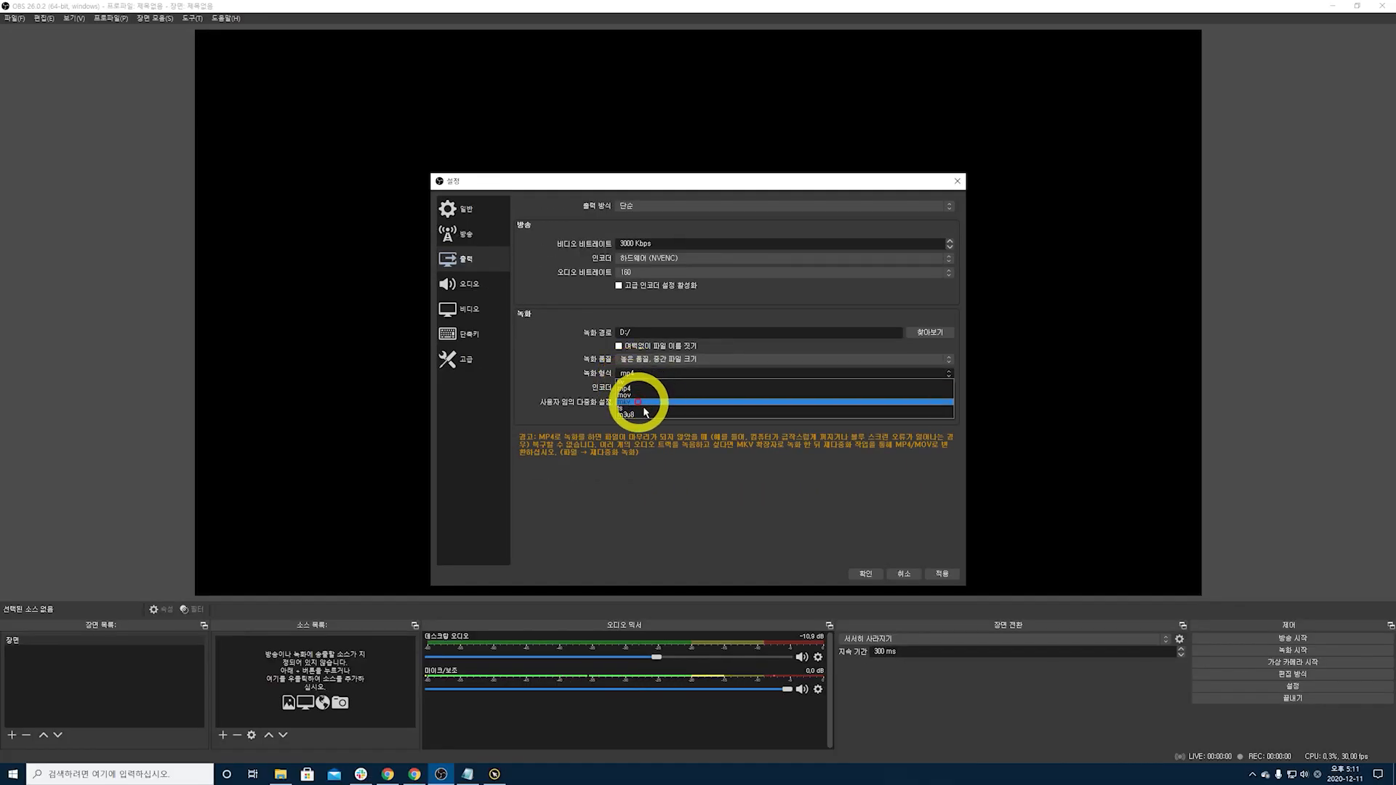
{"action": "left_click", "coordinate": [692, 460]}
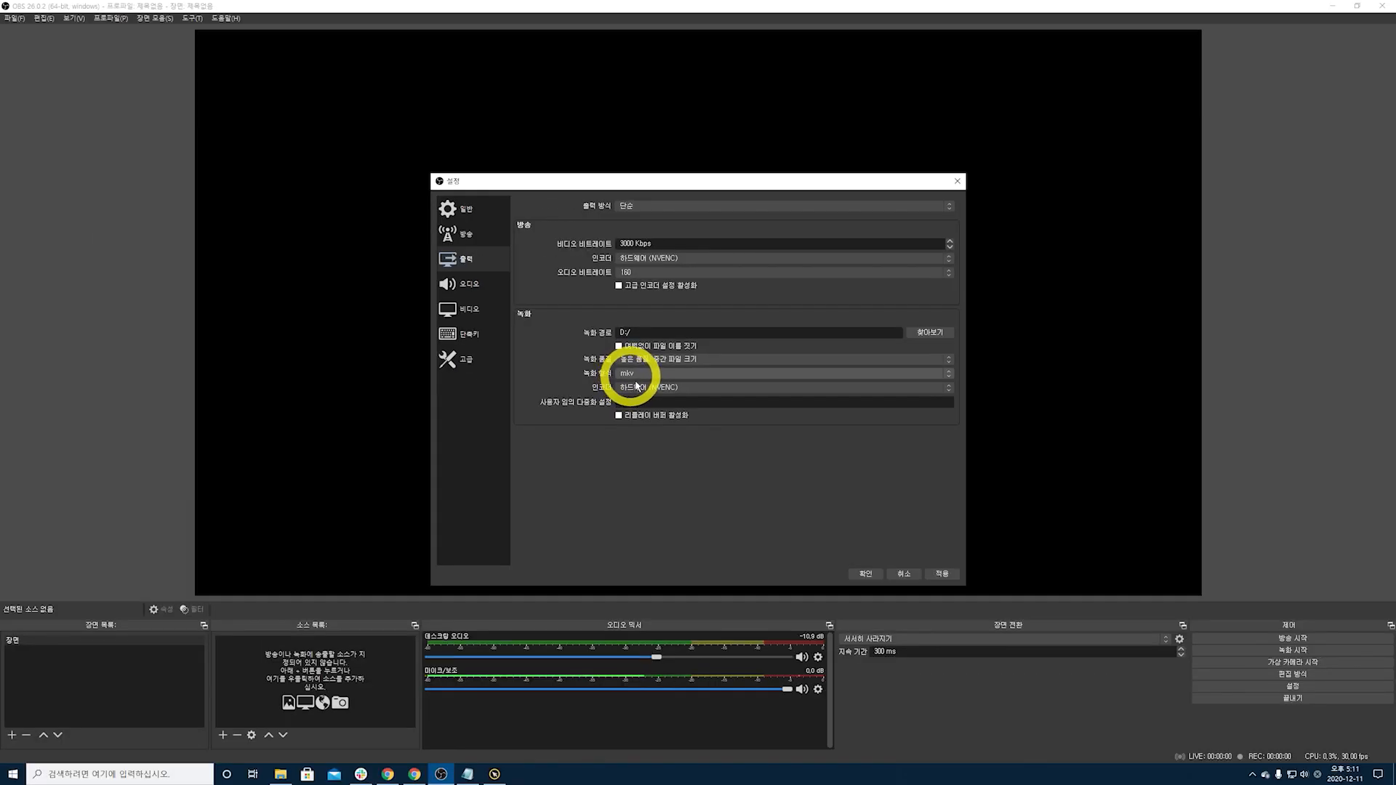
{"action": "left_click", "coordinate": [633, 378]}
{"action": "left_click", "coordinate": [678, 458]}
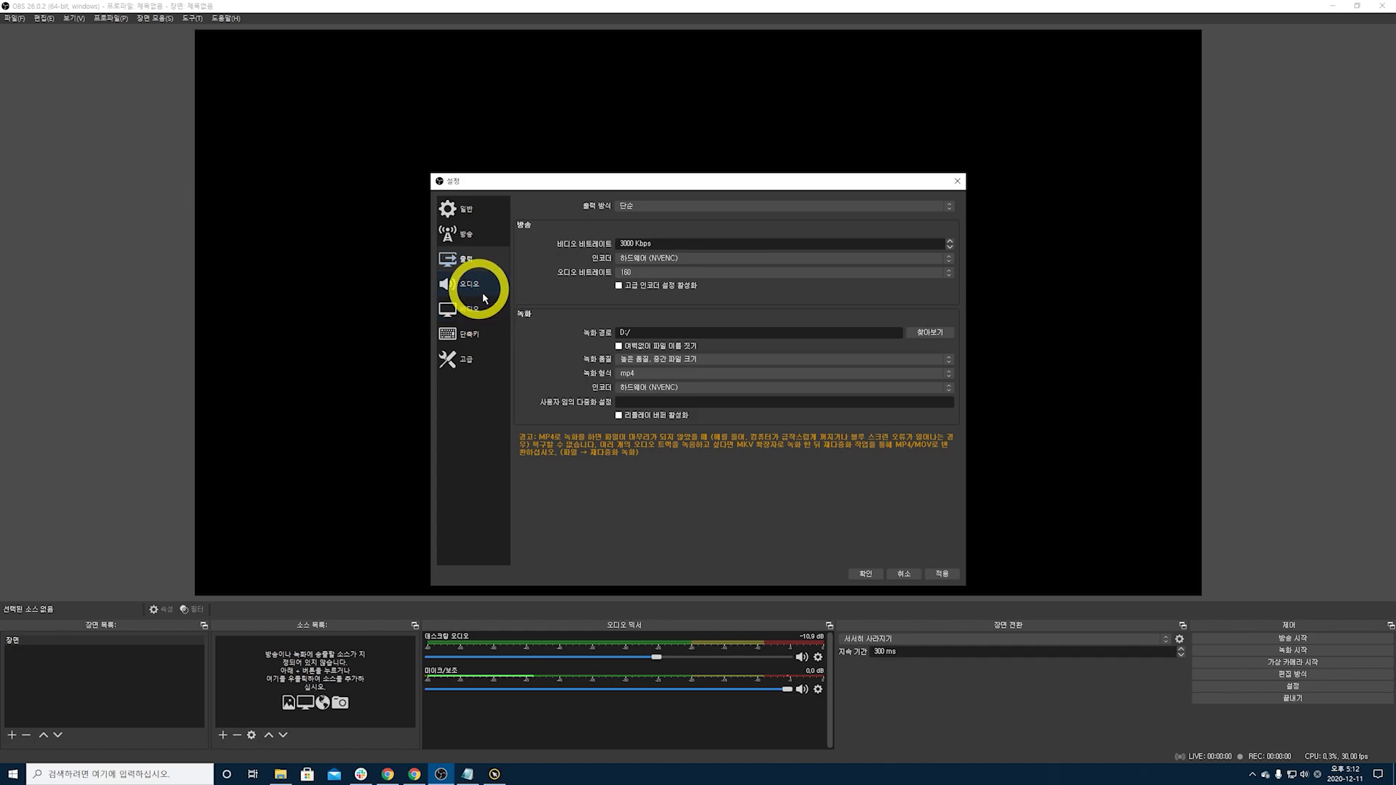
Try 44.1 kHz as the sample rate in the audio settings and set it back to 48 kHz.
{"action": "left_click", "coordinate": [193, 140]}
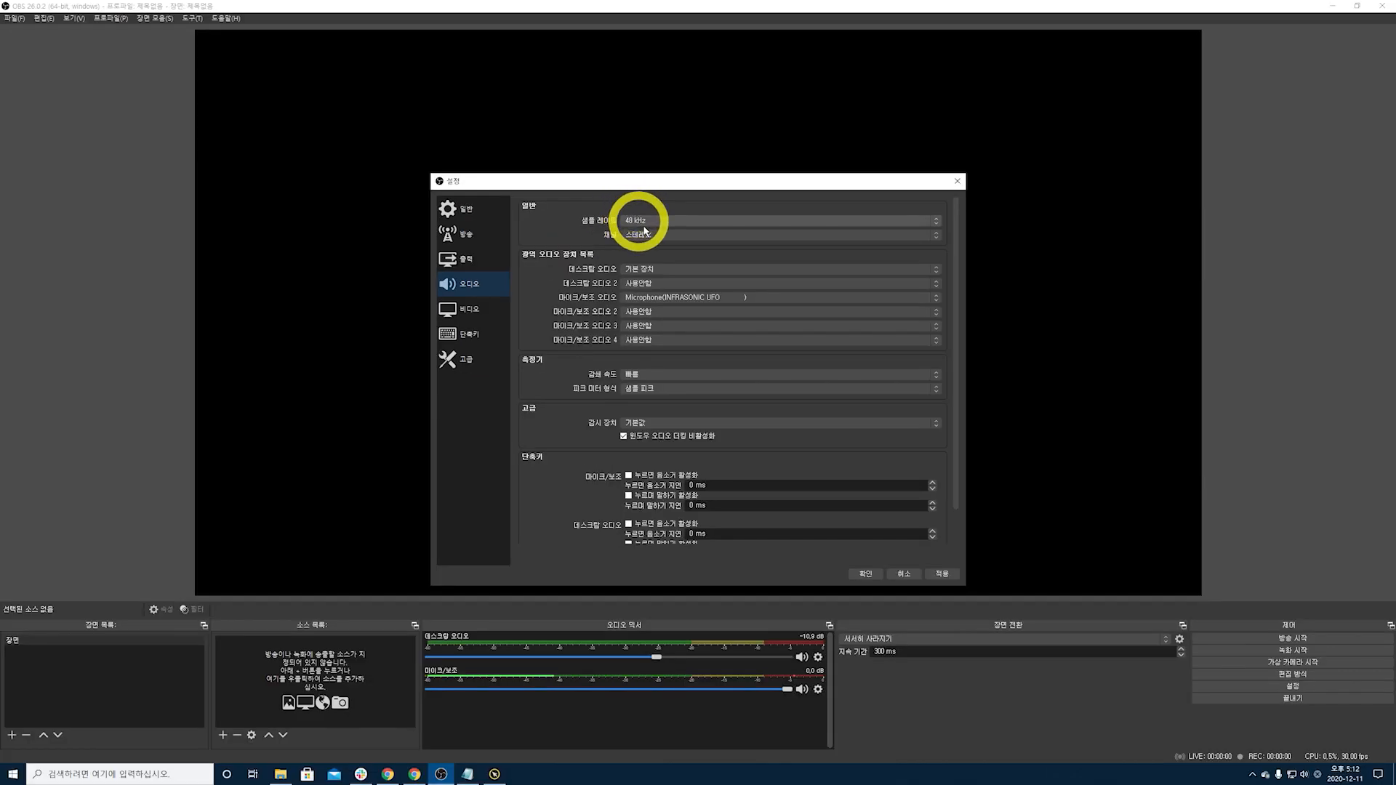
{"action": "left_click", "coordinate": [731, 236]}
{"action": "left_click", "coordinate": [645, 233]}
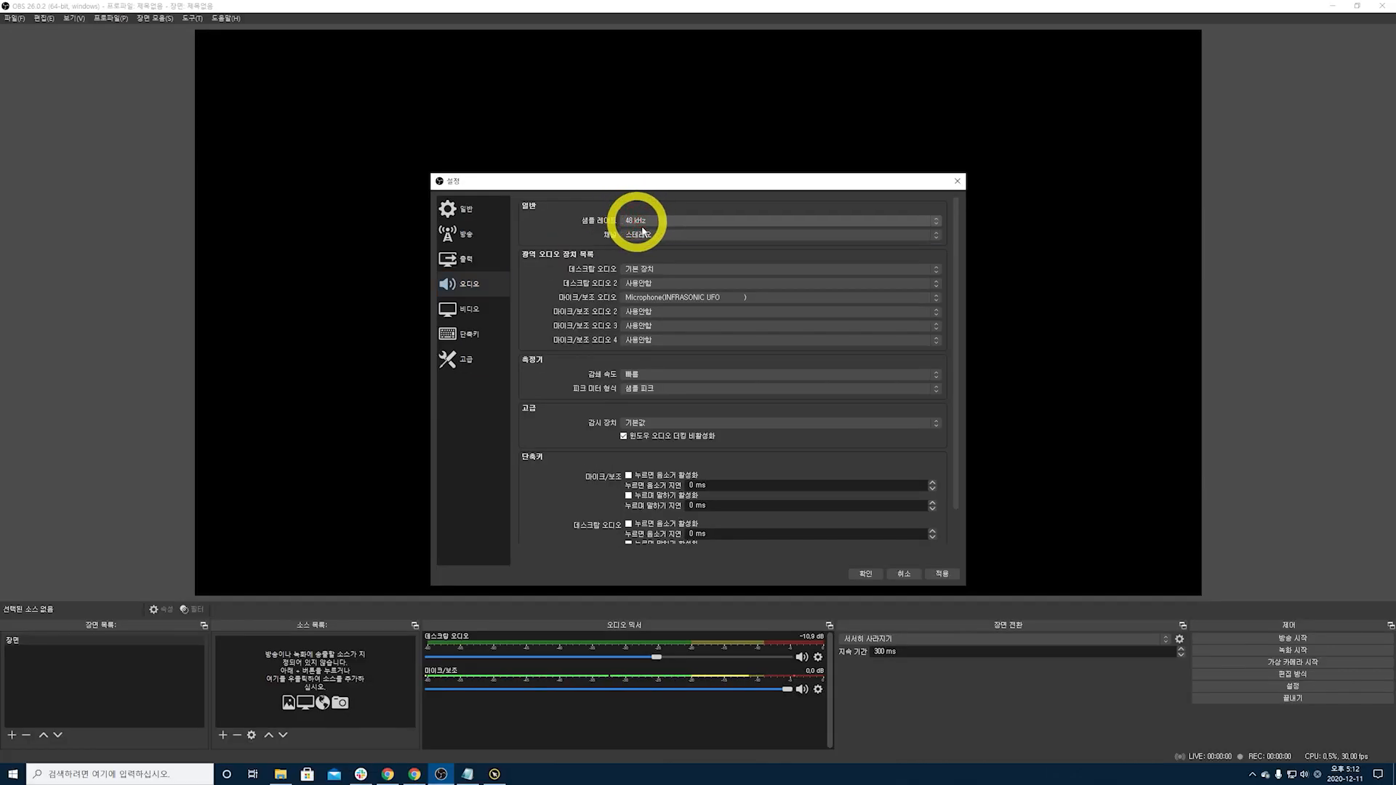
{"action": "left_click", "coordinate": [649, 230]}
{"action": "left_click", "coordinate": [640, 211]}
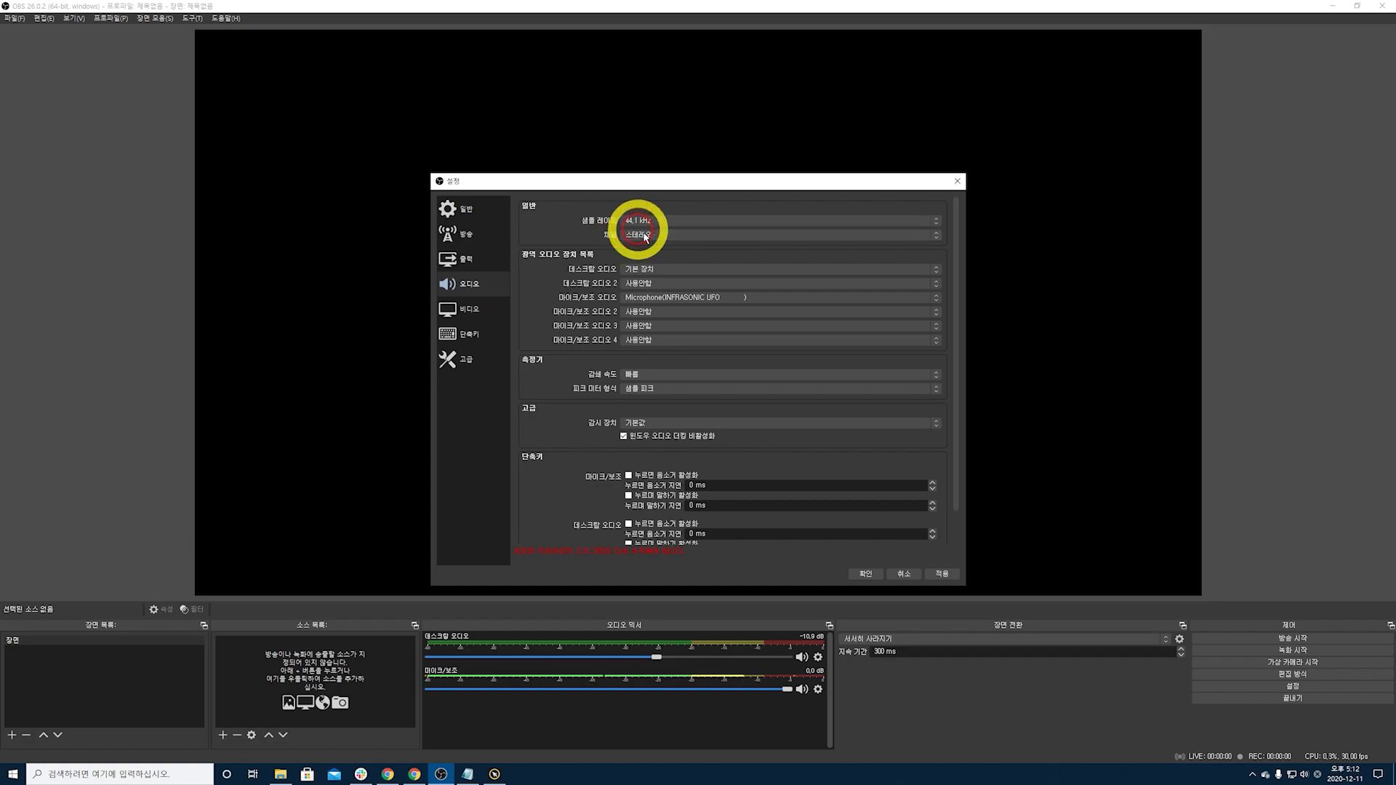
{"action": "left_click", "coordinate": [638, 222]}
{"action": "left_click", "coordinate": [687, 231]}
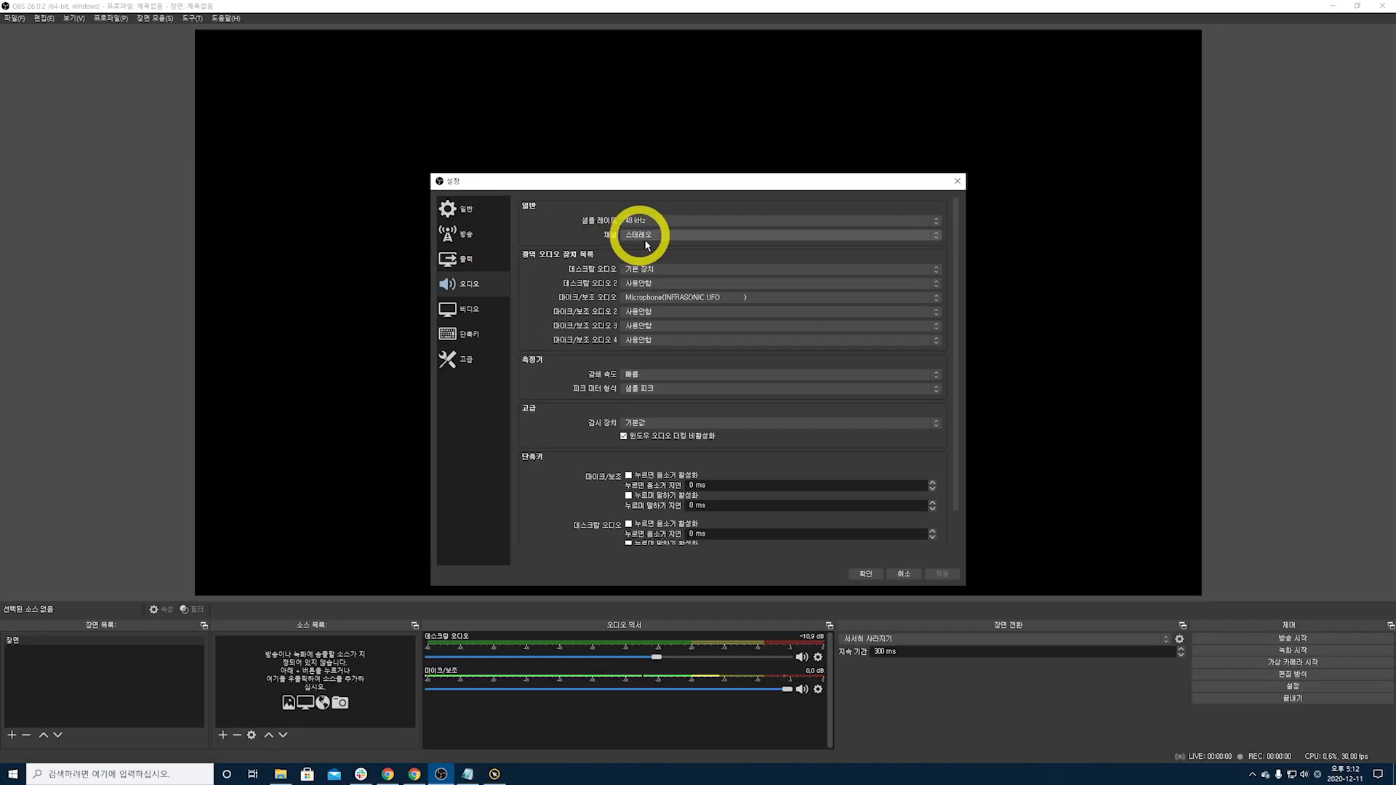
Review the channel, desktop audio and microphone device choices and the hotkey options in the audio settings.
{"action": "left_click", "coordinate": [623, 235]}
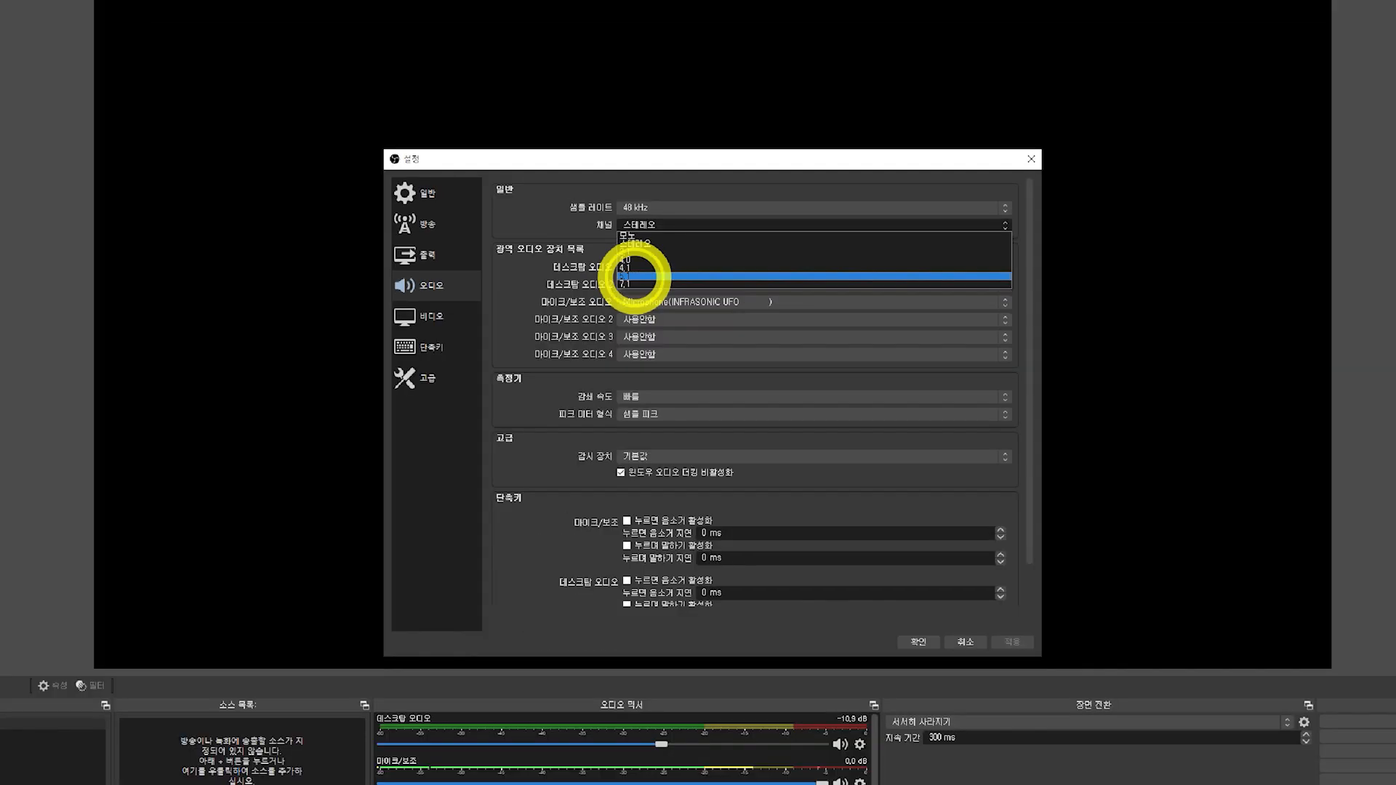
{"action": "left_click", "coordinate": [698, 195]}
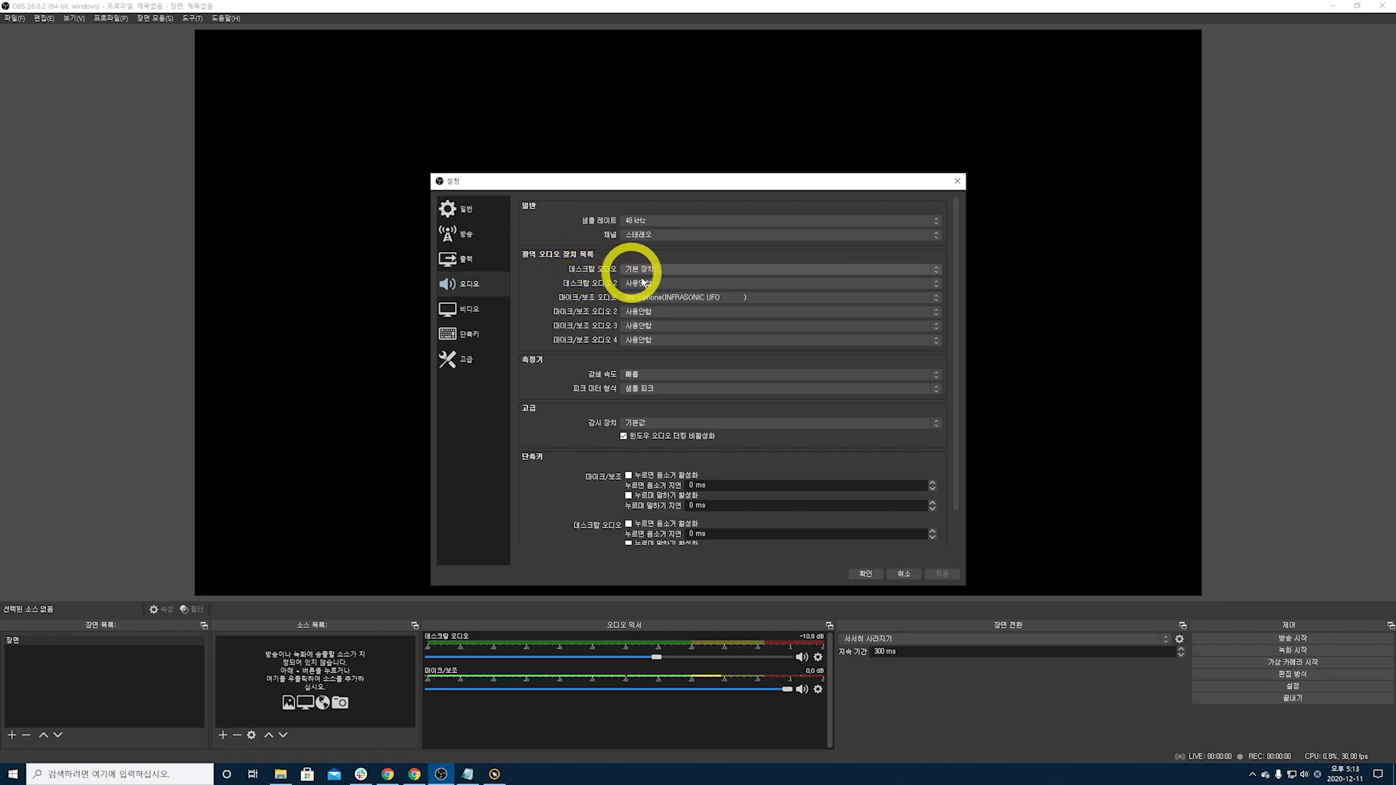
{"action": "left_click", "coordinate": [638, 282]}
{"action": "left_click", "coordinate": [577, 274]}
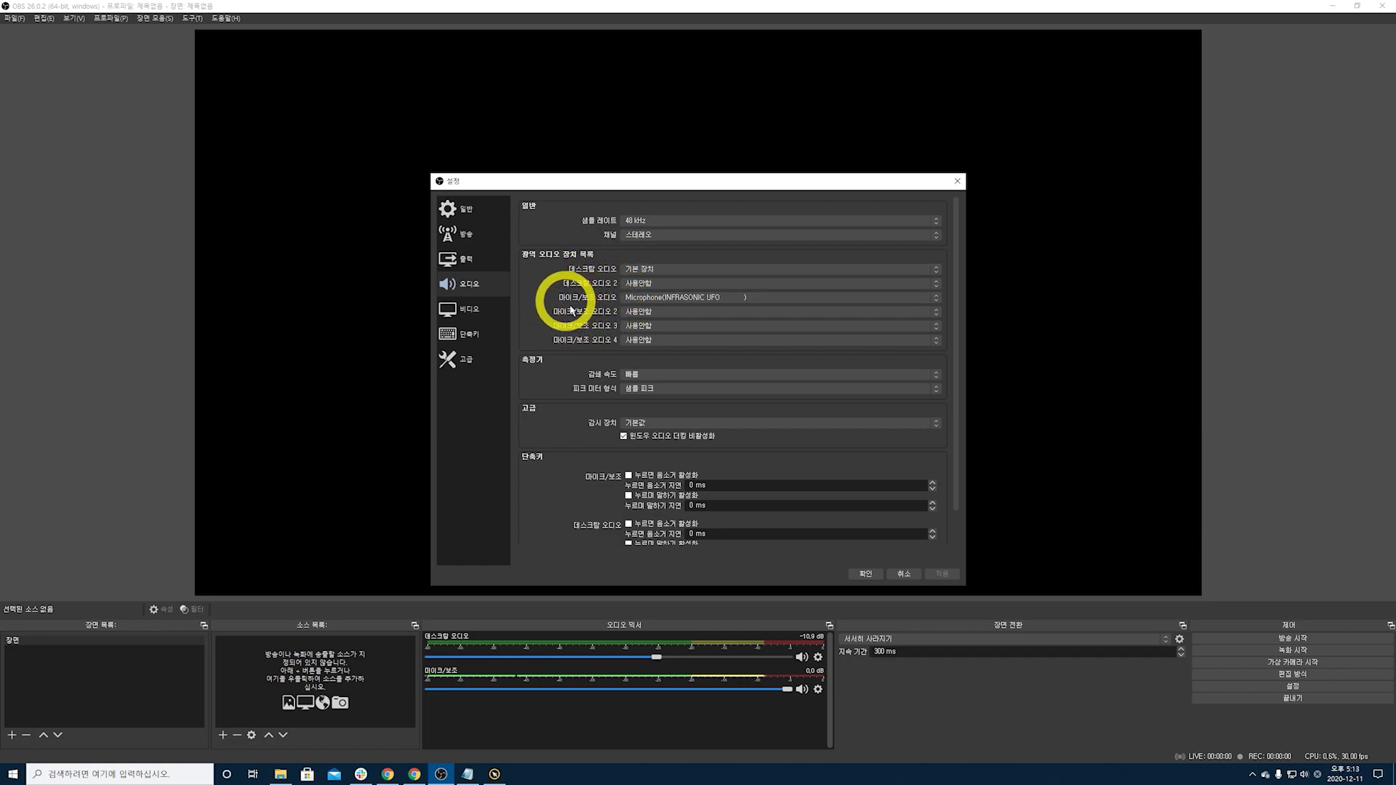
{"action": "left_click", "coordinate": [646, 298]}
{"action": "left_click", "coordinate": [656, 319]}
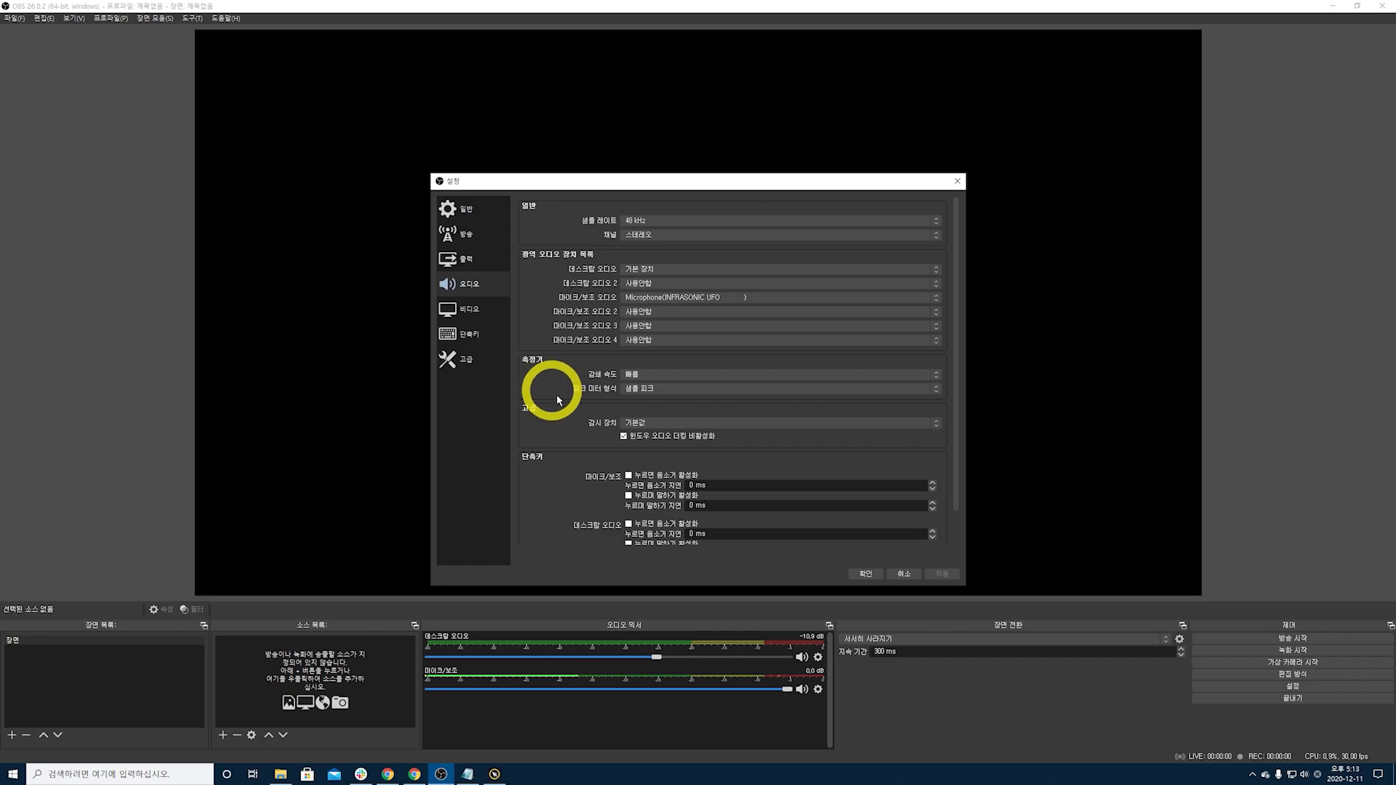
{"action": "scroll", "coordinate": [558, 402], "scroll_direction": "down", "scroll_amount": 1}
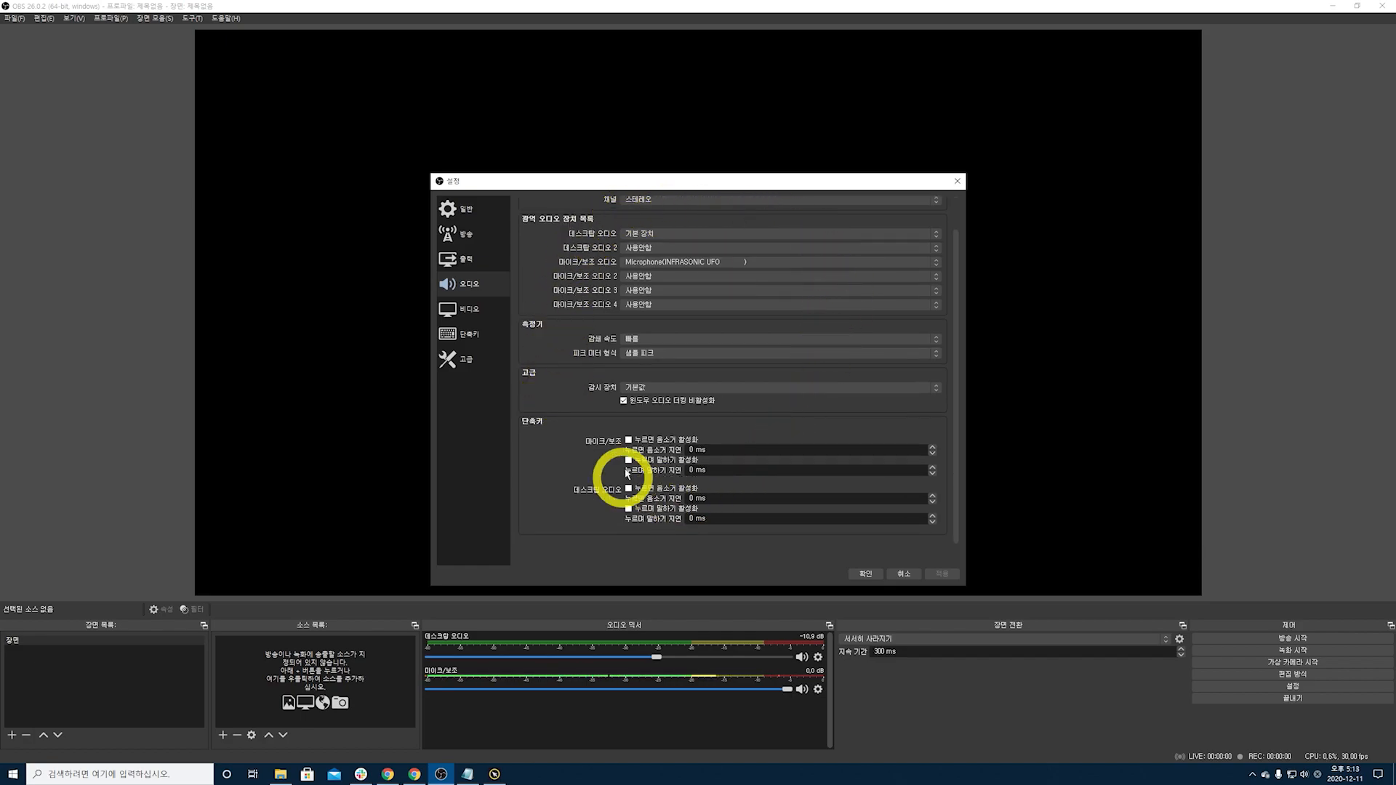
Look at the video settings and the available base (canvas) resolutions, leaving the selection at 1920x1080.
{"action": "left_click", "coordinate": [462, 309]}
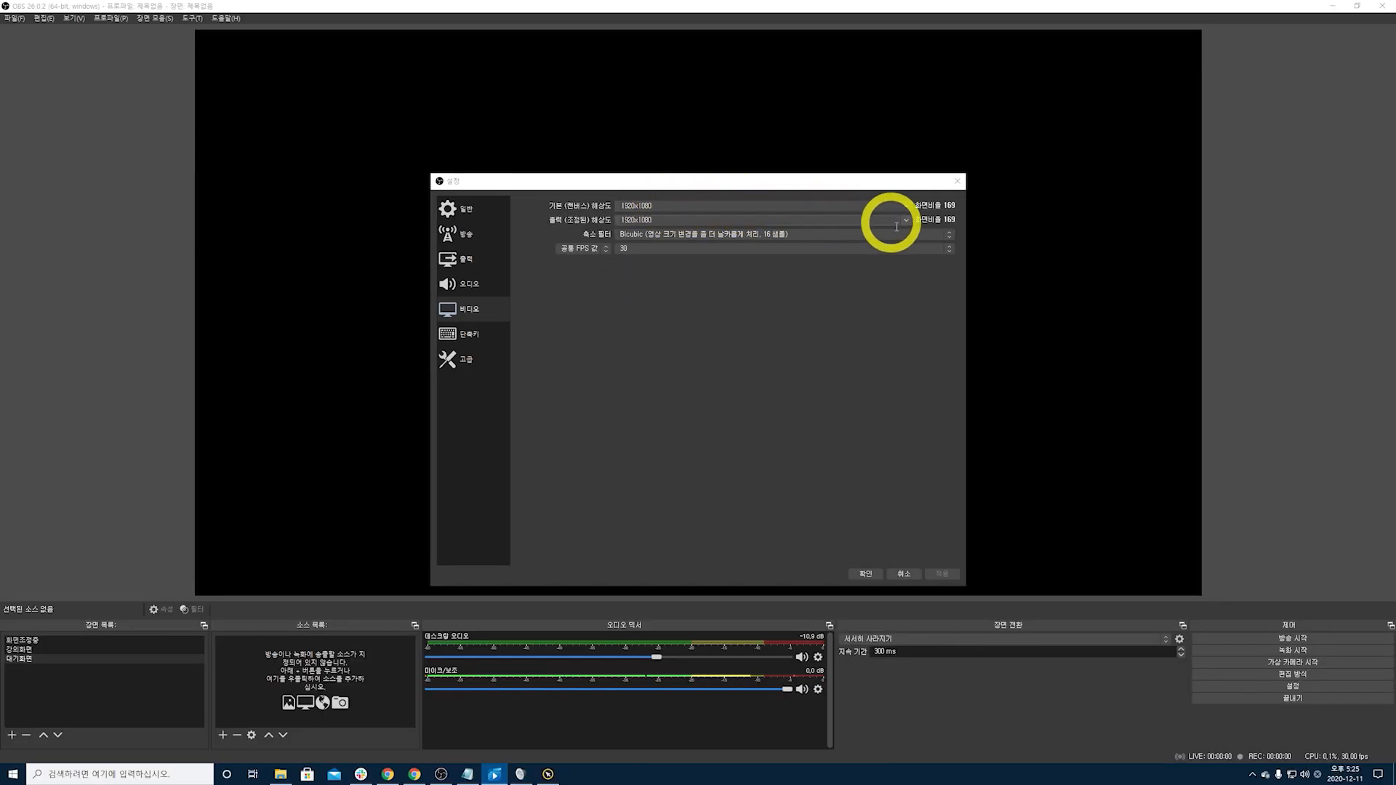
{"action": "left_click", "coordinate": [904, 208]}
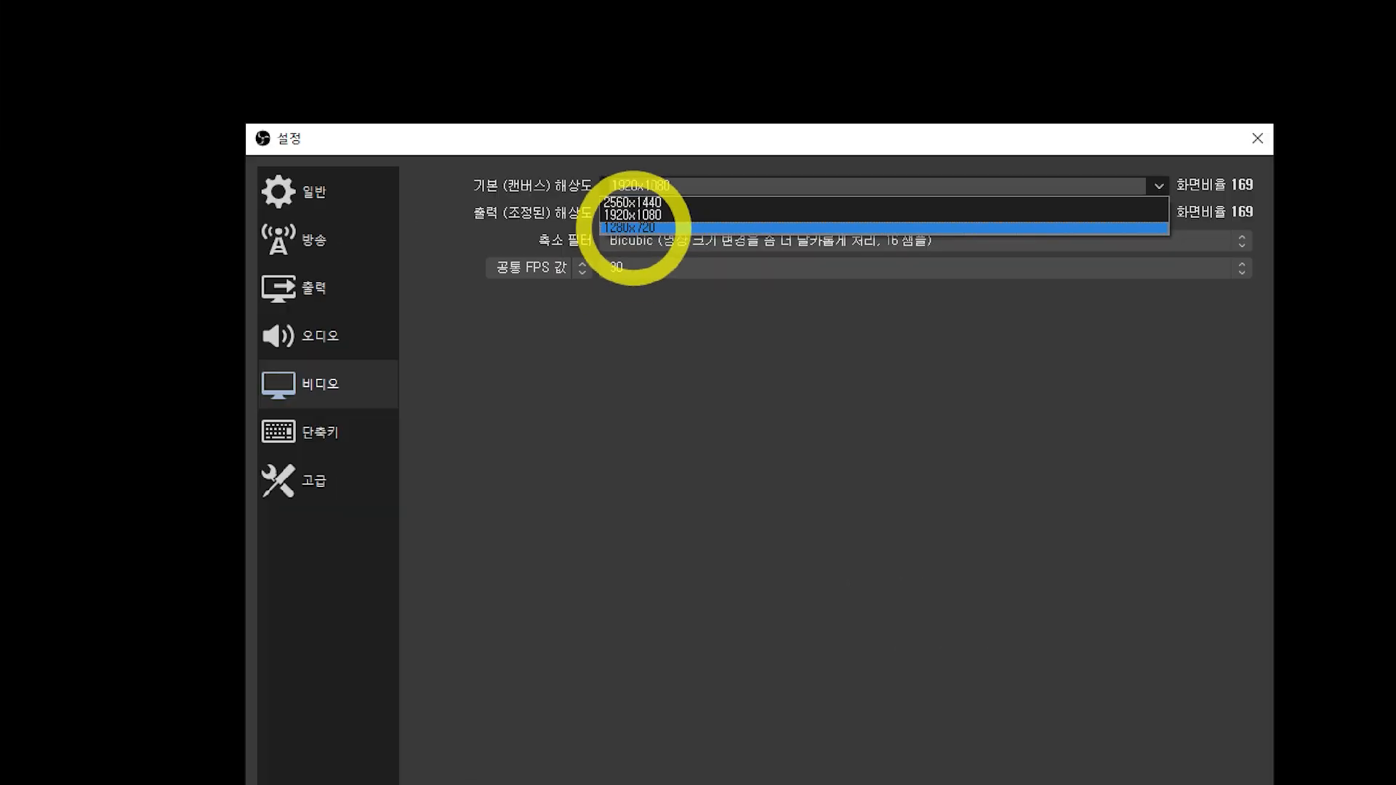
{"action": "key", "text": "Escape"}
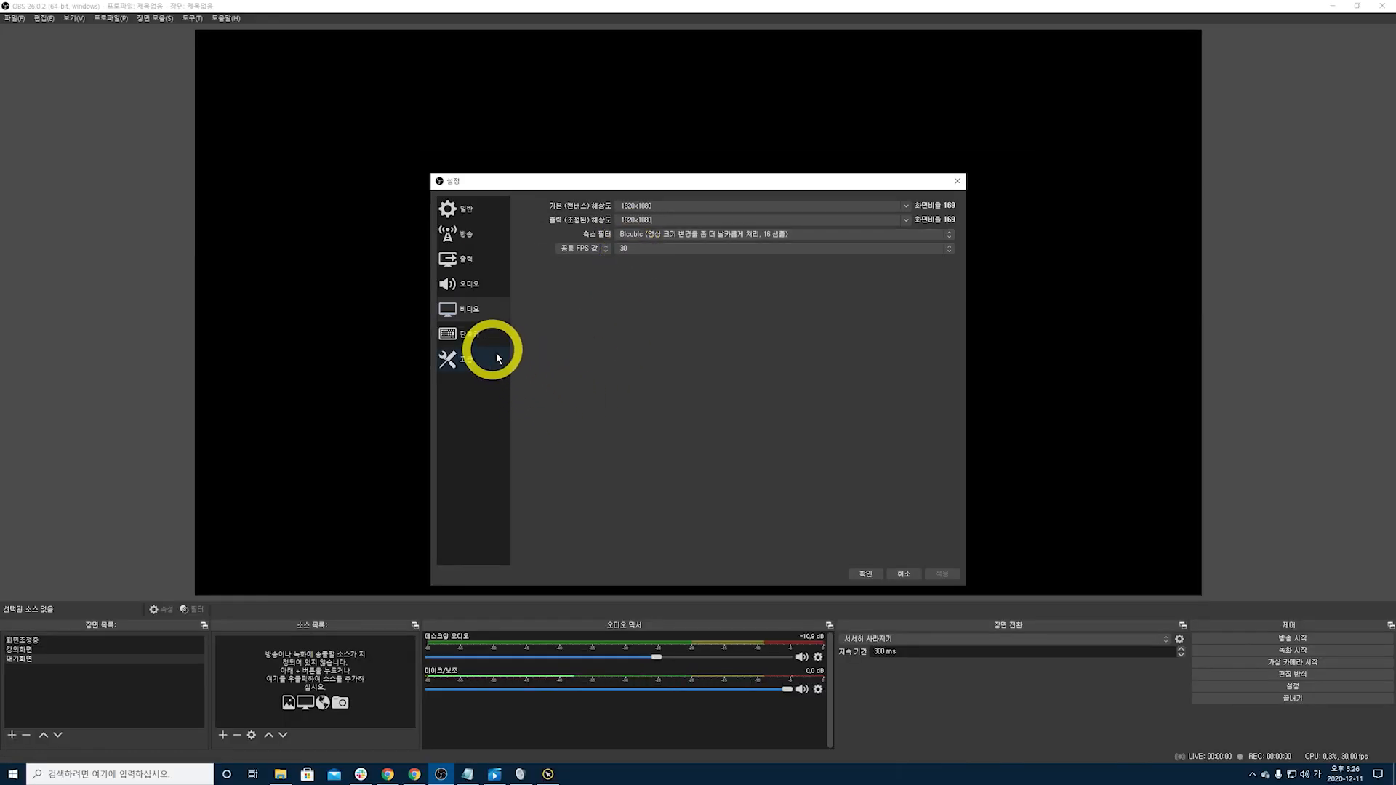
Look through the hotkey settings for streaming, recording, scene switching and audio muting.
{"action": "left_click", "coordinate": [480, 340]}
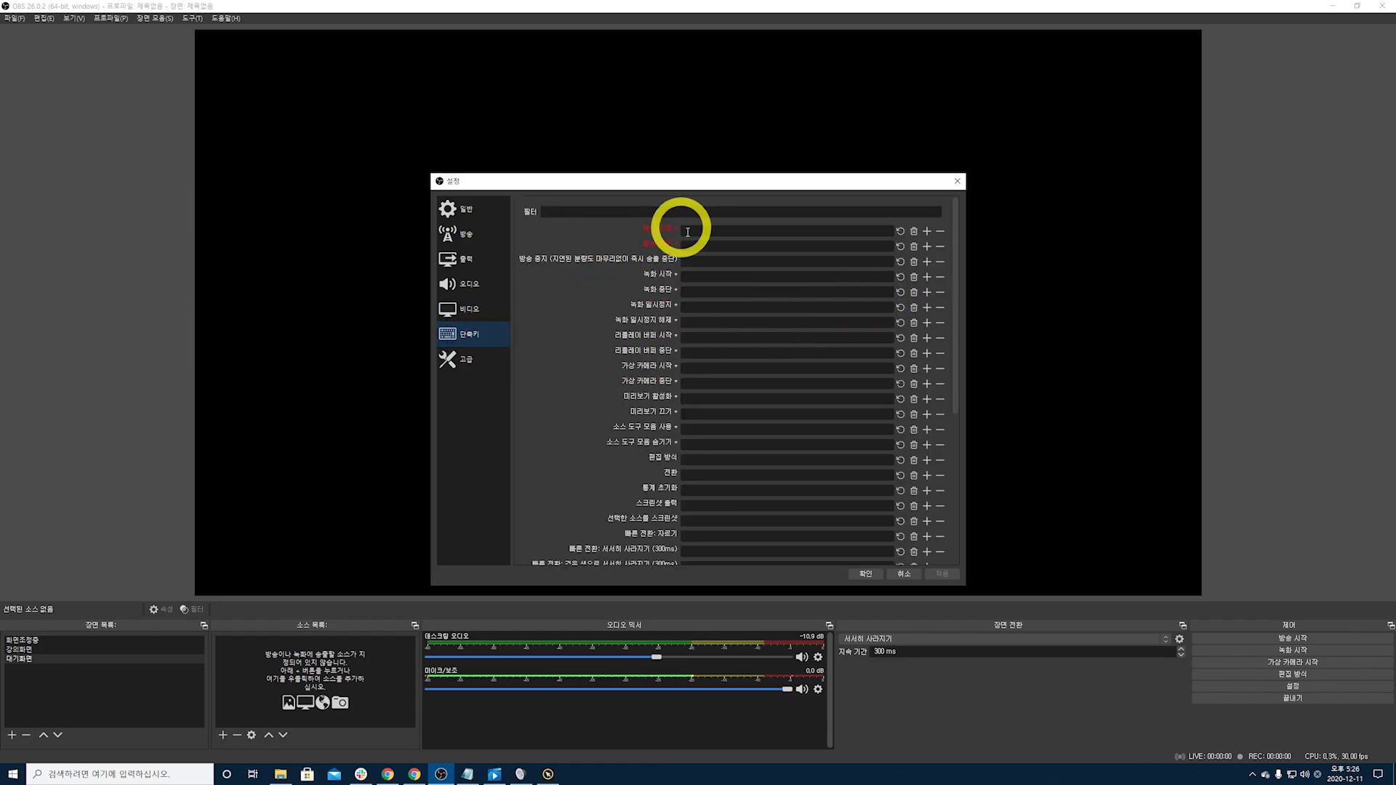
{"action": "scroll", "coordinate": [800, 488], "scroll_direction": "down", "scroll_amount": 2}
{"action": "scroll", "coordinate": [802, 494], "scroll_direction": "down", "scroll_amount": 5}
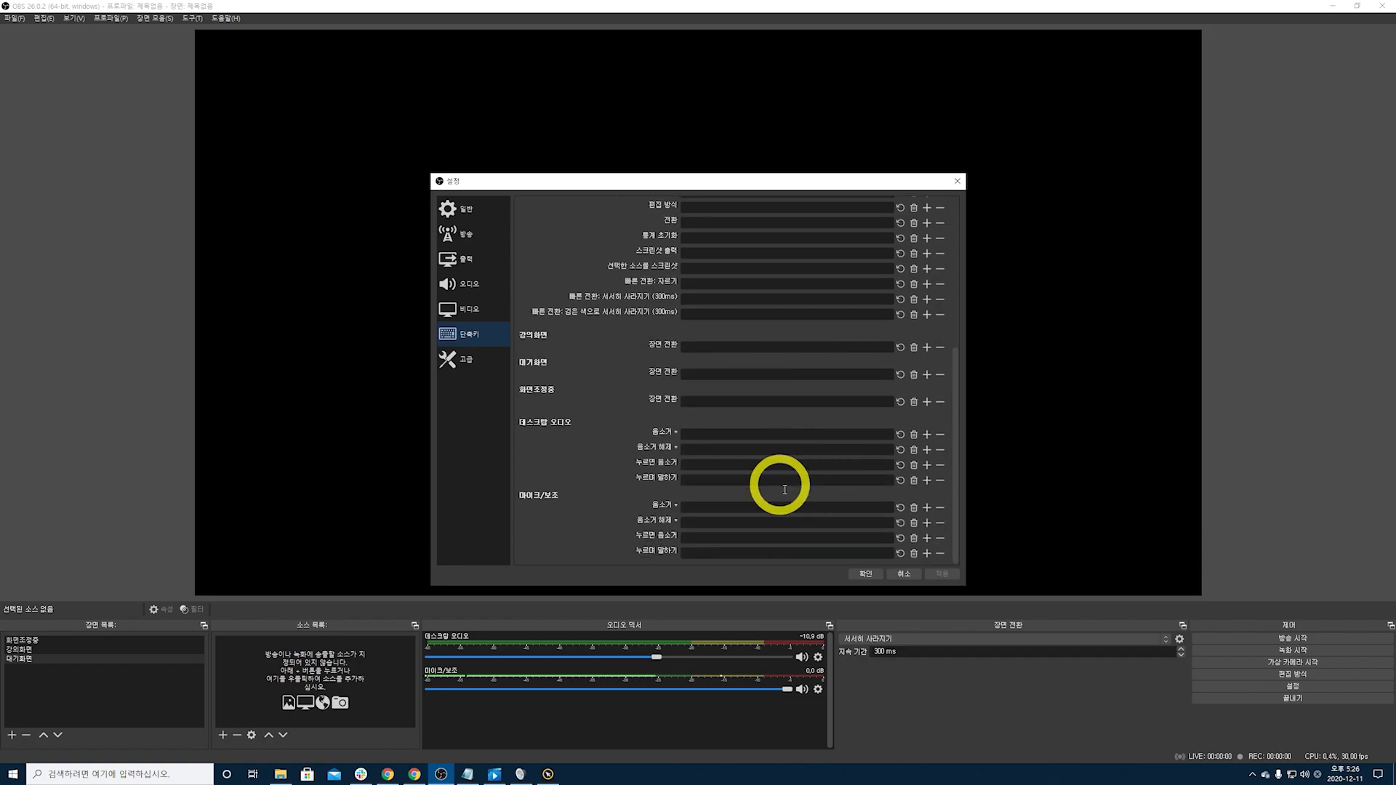
{"action": "scroll", "coordinate": [781, 483], "scroll_direction": "up", "scroll_amount": 7}
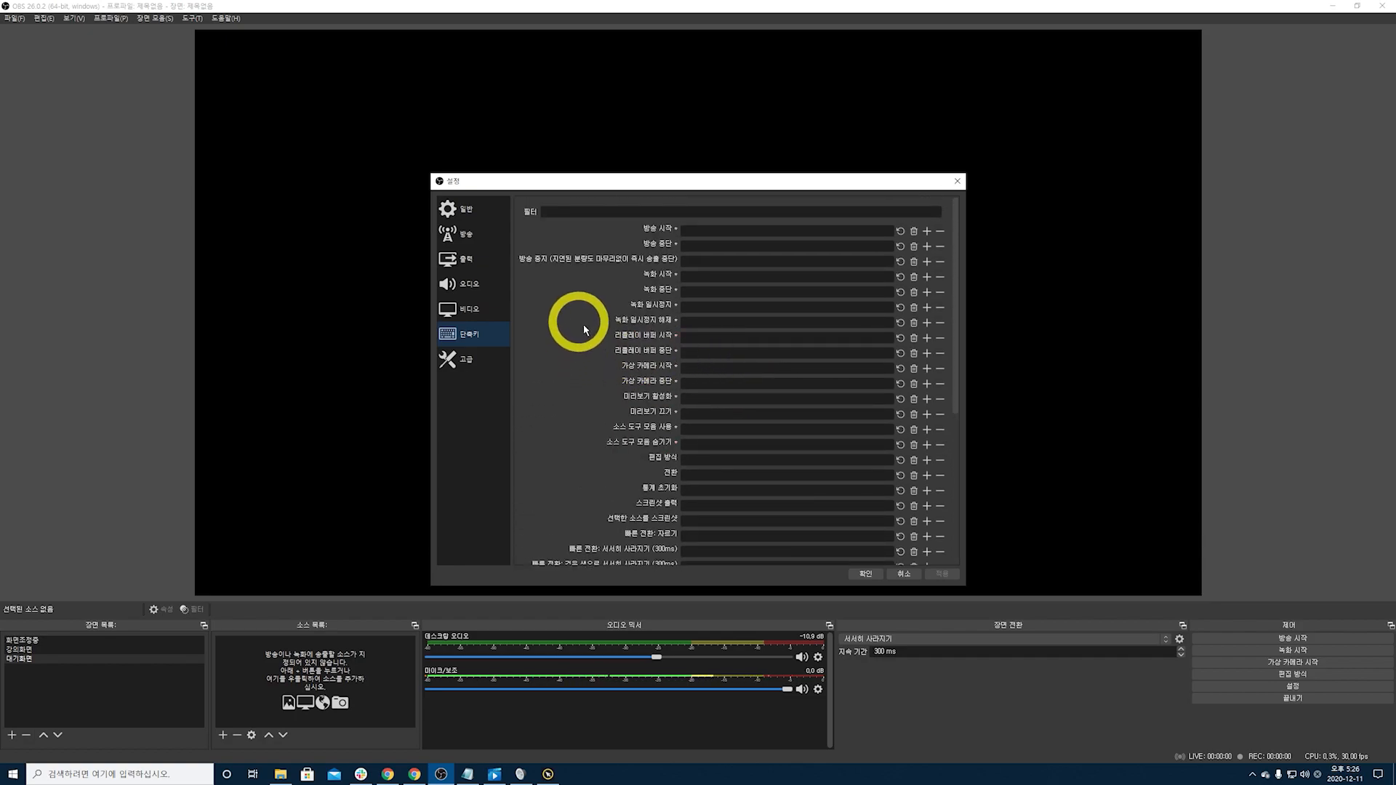
{"action": "scroll", "coordinate": [582, 396], "scroll_direction": "down", "scroll_amount": 1}
{"action": "scroll", "coordinate": [583, 398], "scroll_direction": "down", "scroll_amount": 6}
Review the advanced settings and close the settings window with its values accepted.
{"action": "left_click", "coordinate": [469, 360]}
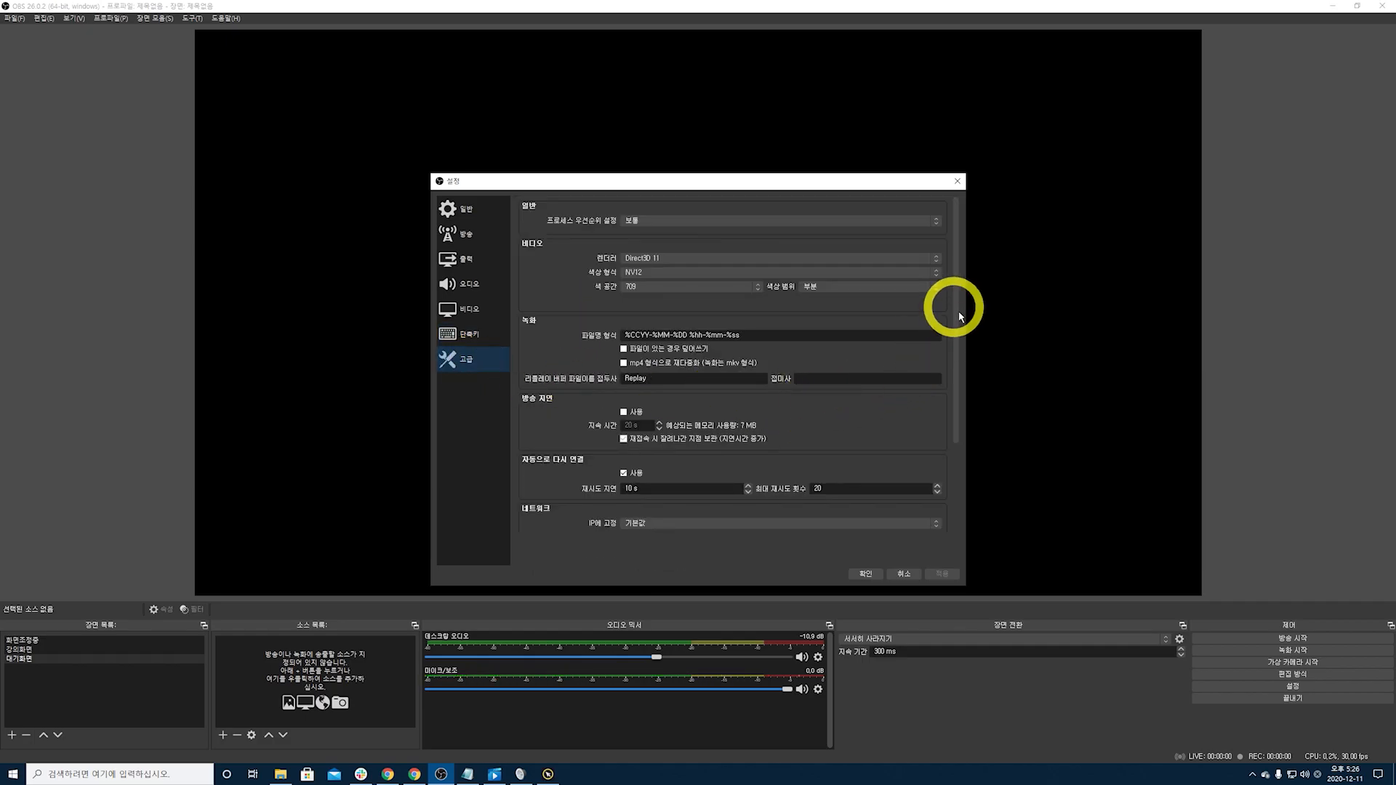
{"action": "scroll", "coordinate": [905, 329], "scroll_direction": "down", "scroll_amount": 1}
{"action": "scroll", "coordinate": [909, 334], "scroll_direction": "down", "scroll_amount": 1}
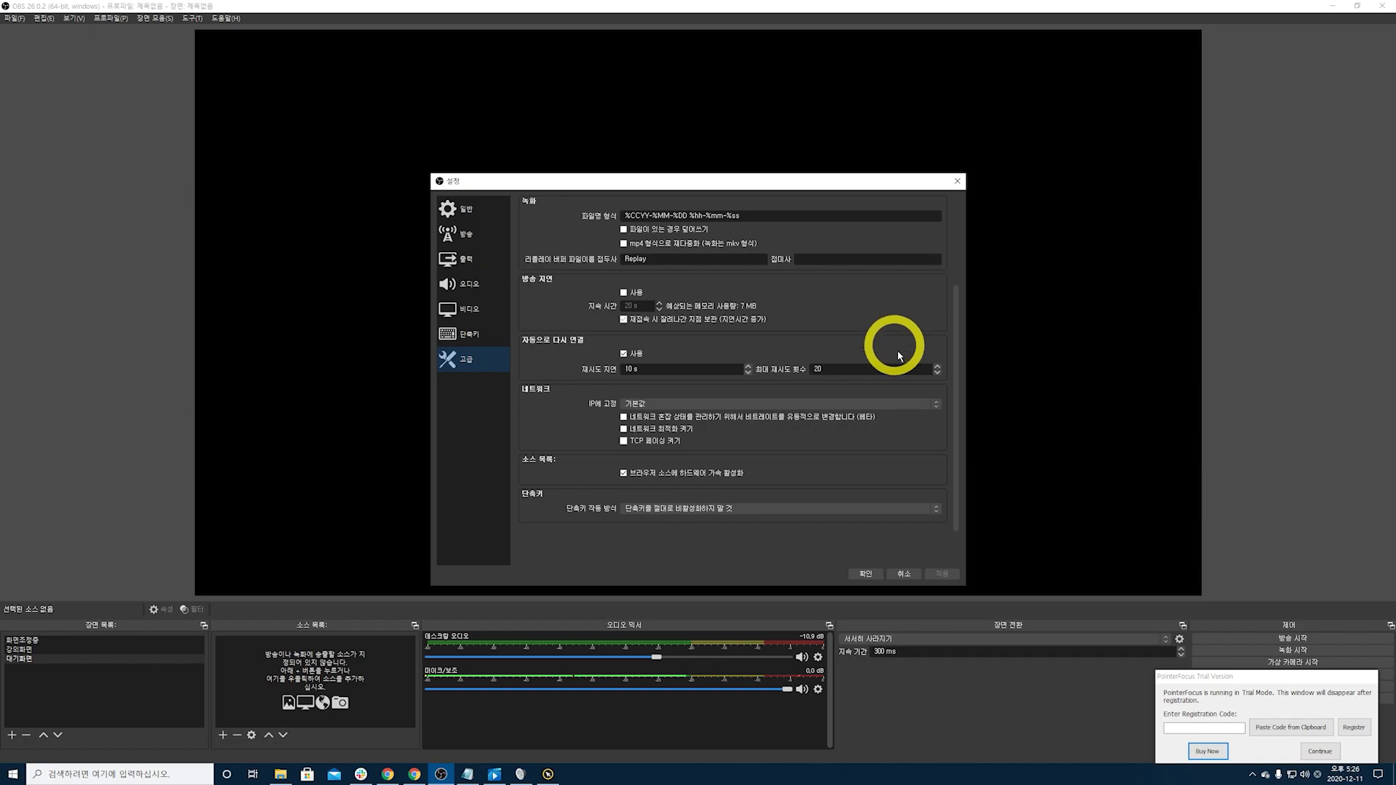
{"action": "left_click", "coordinate": [869, 582]}
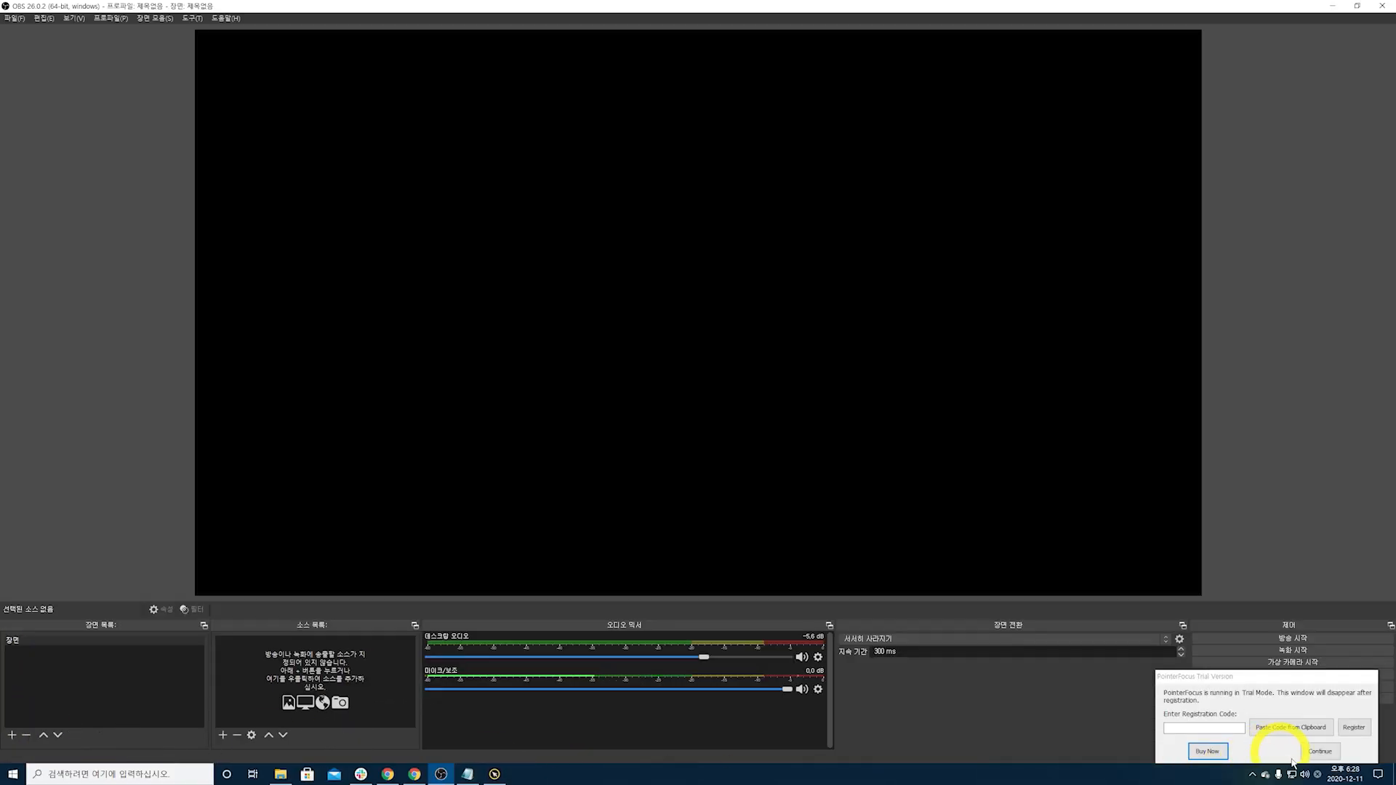
{"action": "left_click", "coordinate": [1320, 751]}
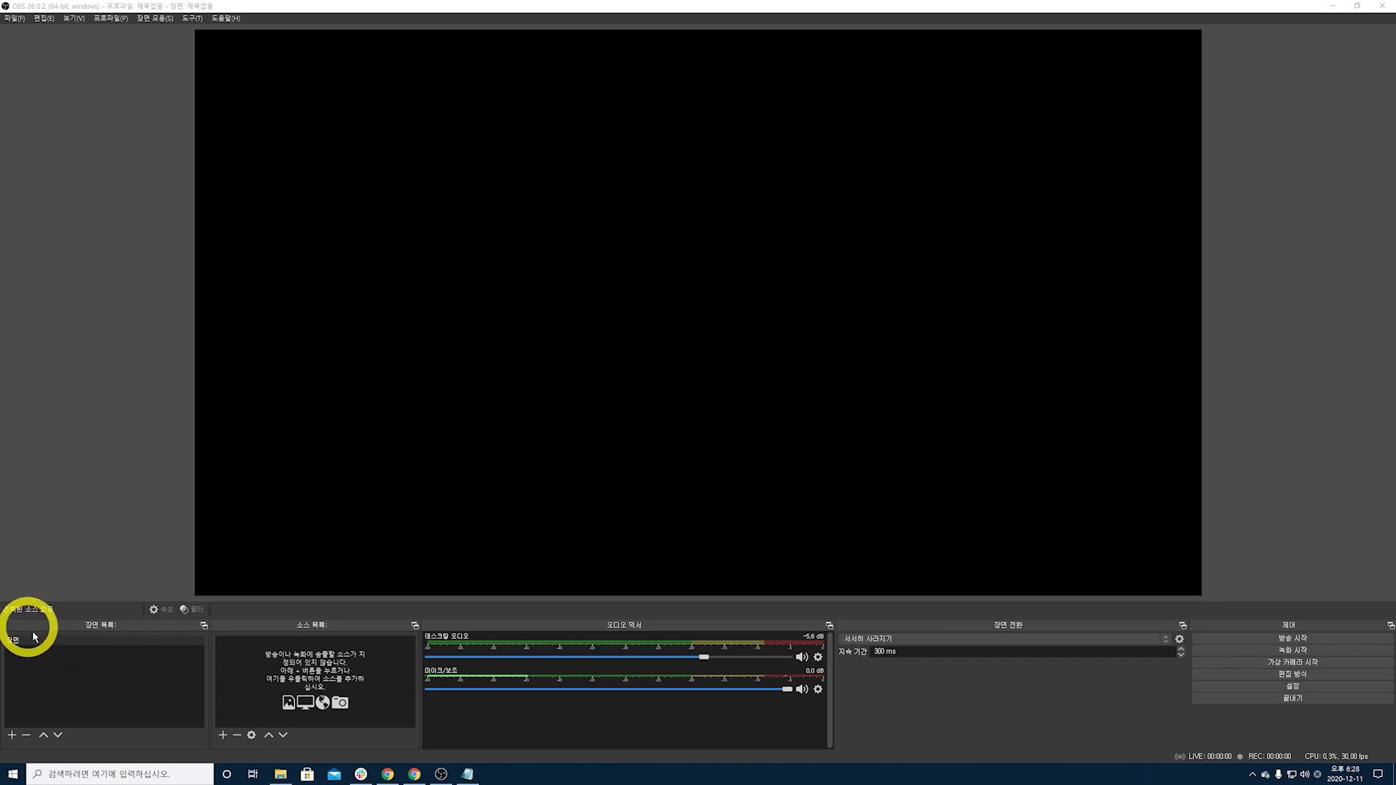
Add a new scene named 강의화면.
{"action": "left_click", "coordinate": [12, 736]}
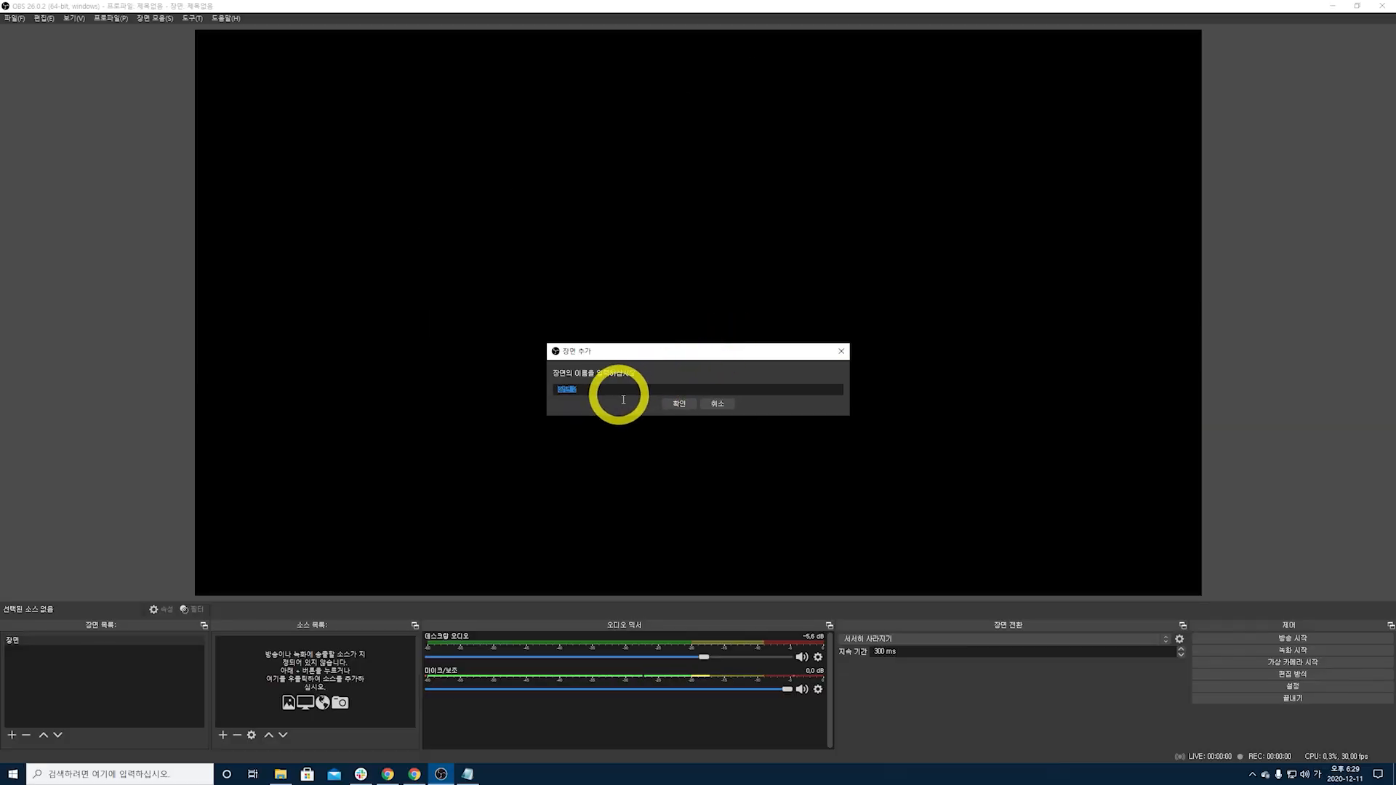
{"action": "left_click", "coordinate": [524, 420]}
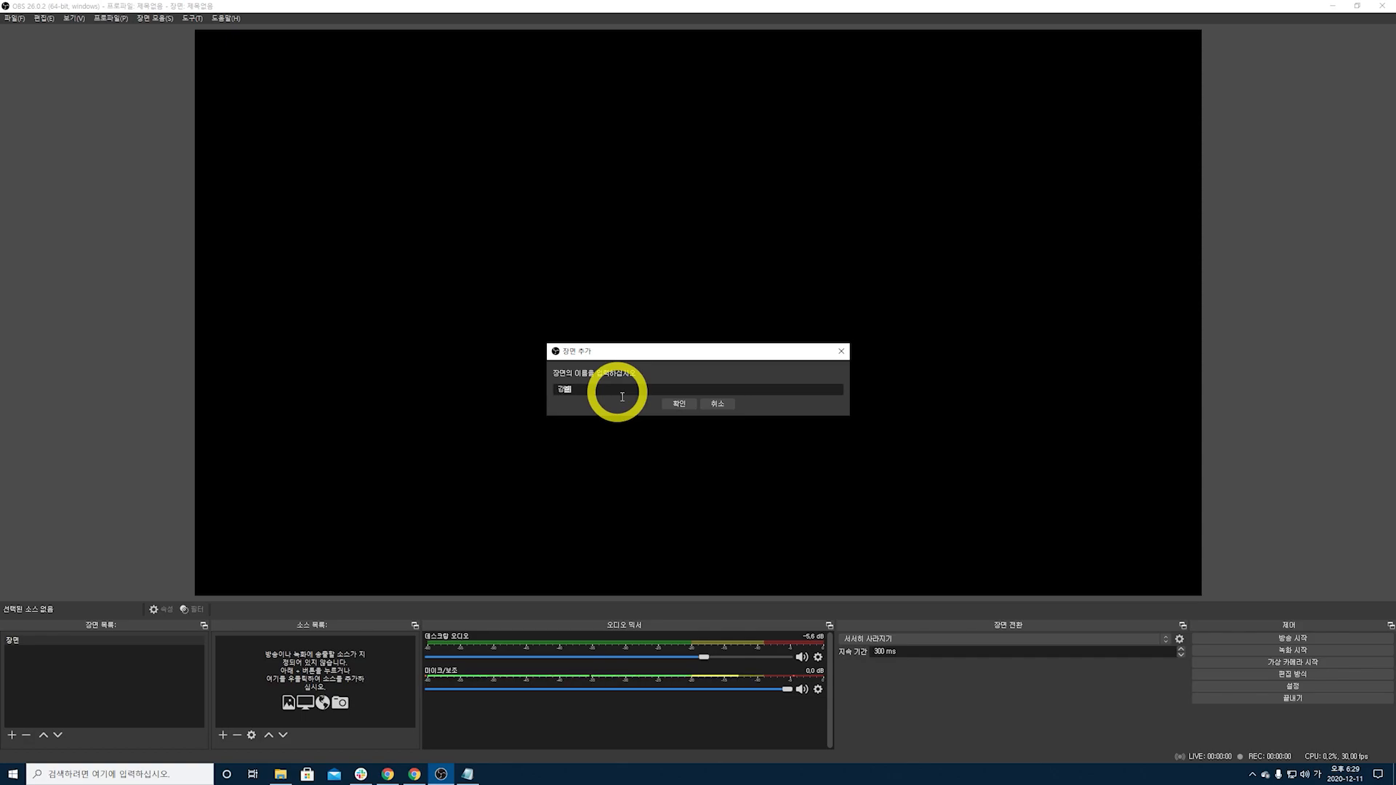
{"action": "type", "text": "강의화면"}
{"action": "key", "text": "Return"}
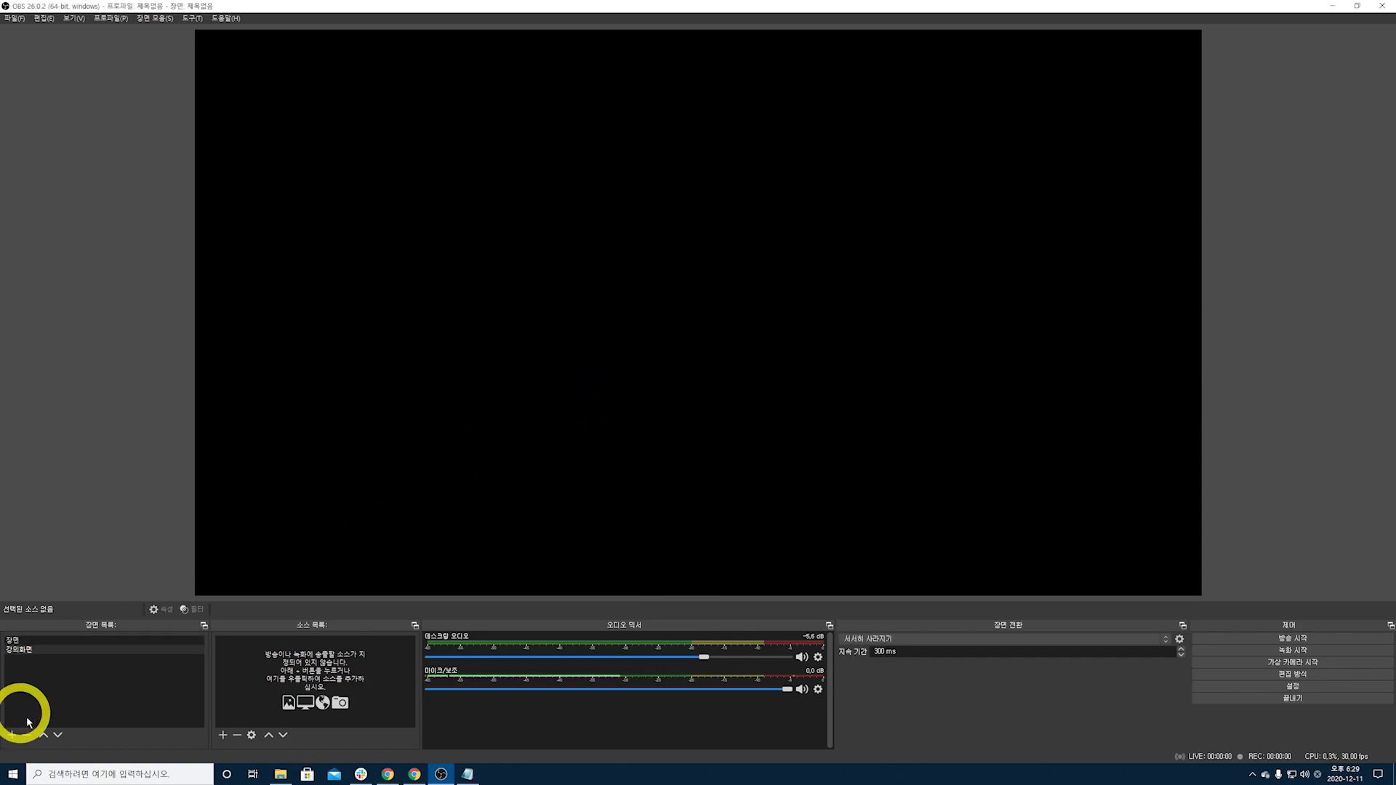
Add two more scenes named 대기화면 and 화면조정중.
{"action": "left_click", "coordinate": [11, 735]}
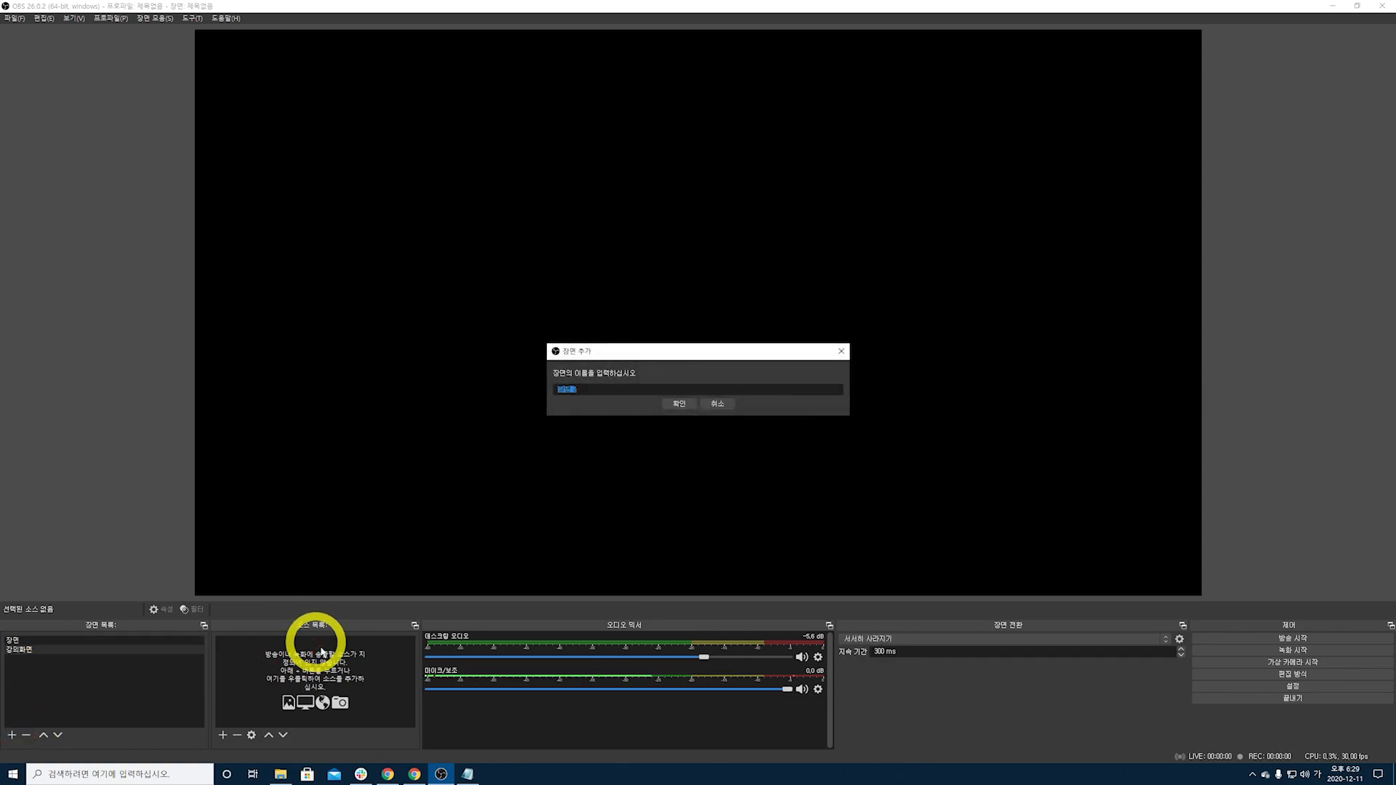
{"action": "key", "text": "Return"}
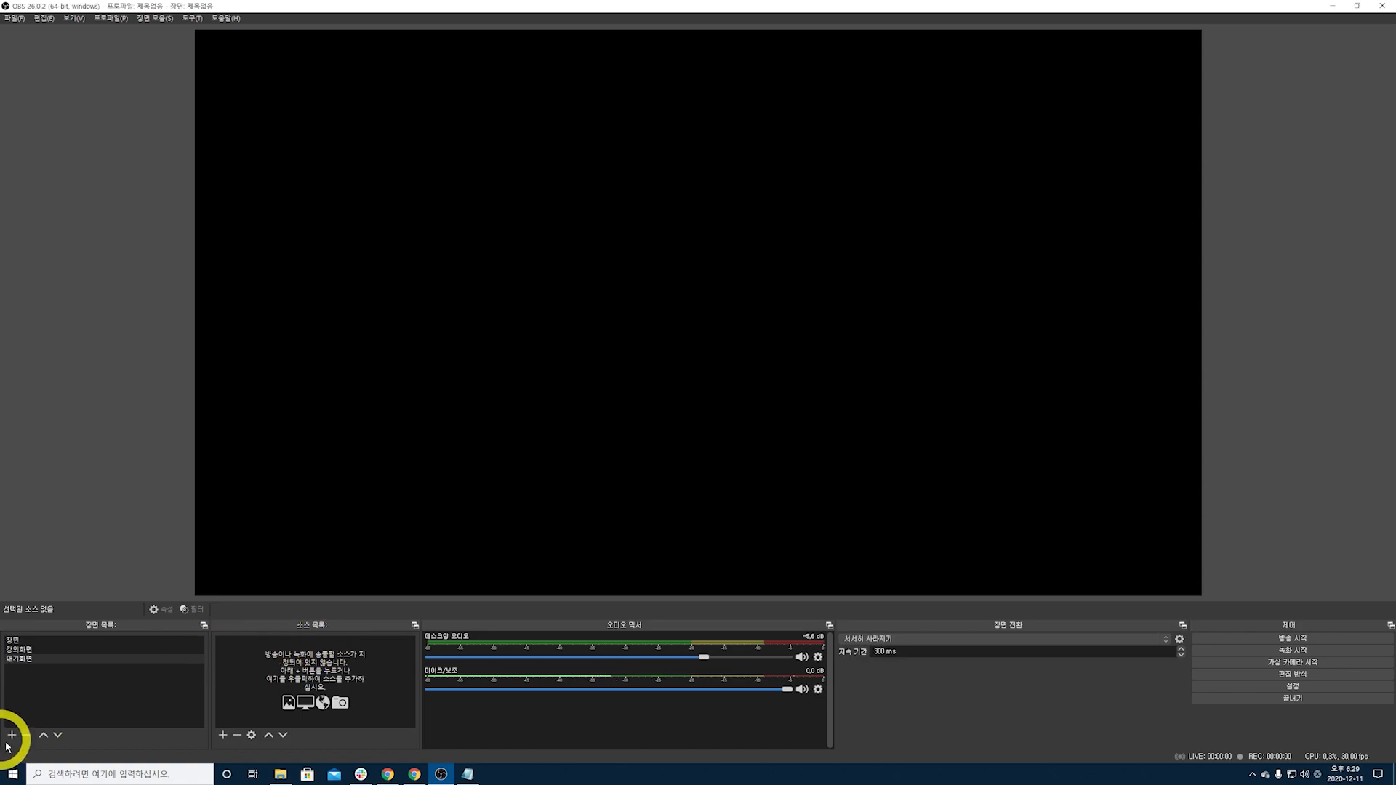
{"action": "left_click", "coordinate": [12, 735]}
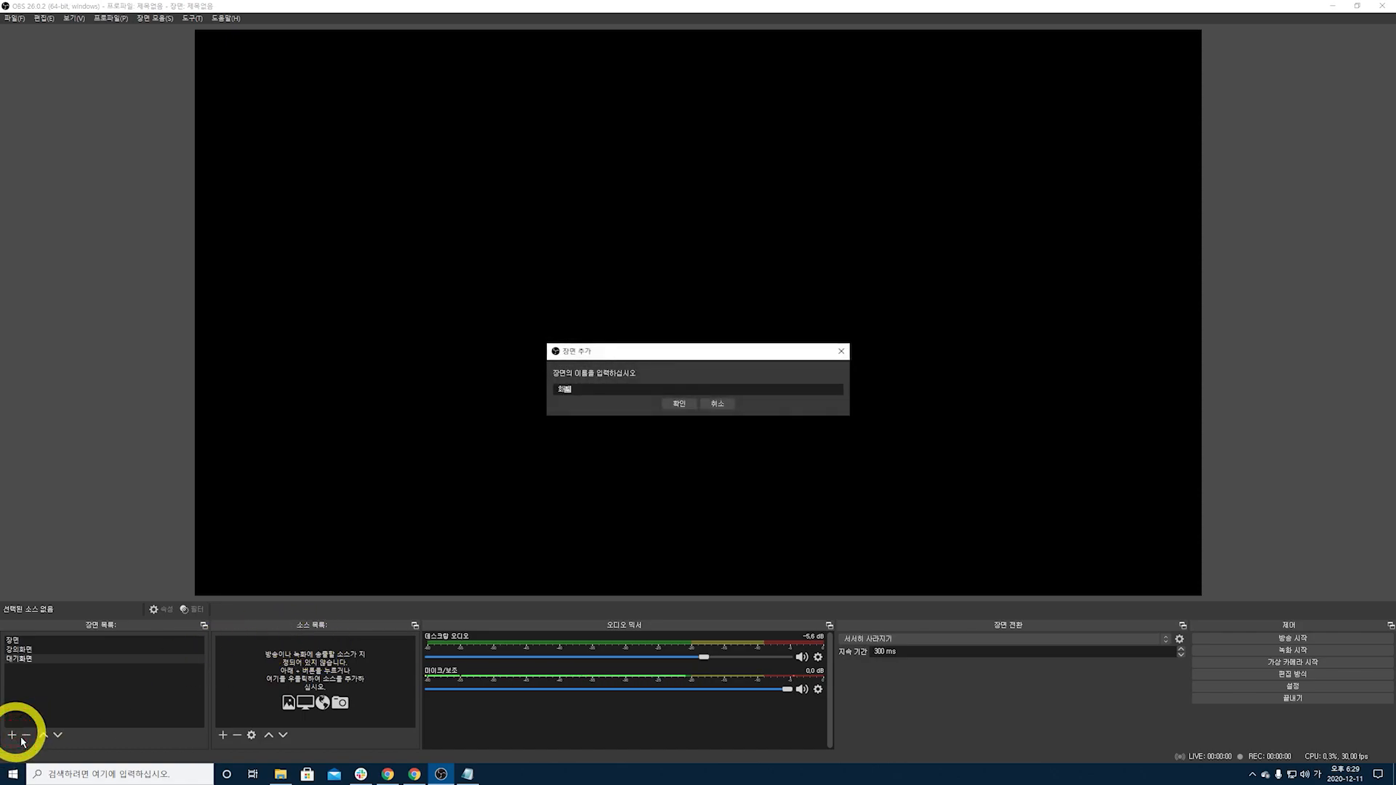
{"action": "type", "text": "화면조정중"}
{"action": "key", "text": "Return"}
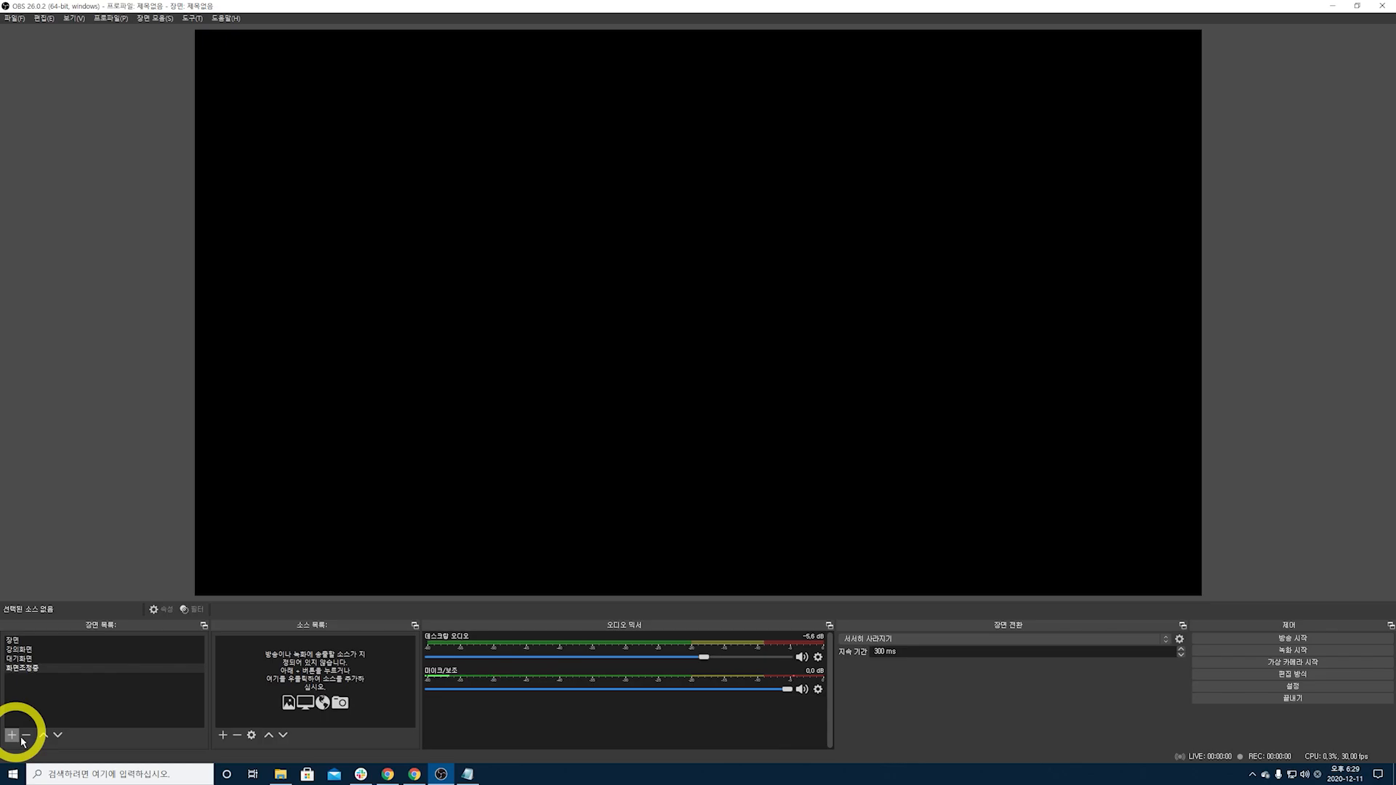
Remove the default scene 장면 from the scene list and confirm the removal.
{"action": "left_click", "coordinate": [22, 658]}
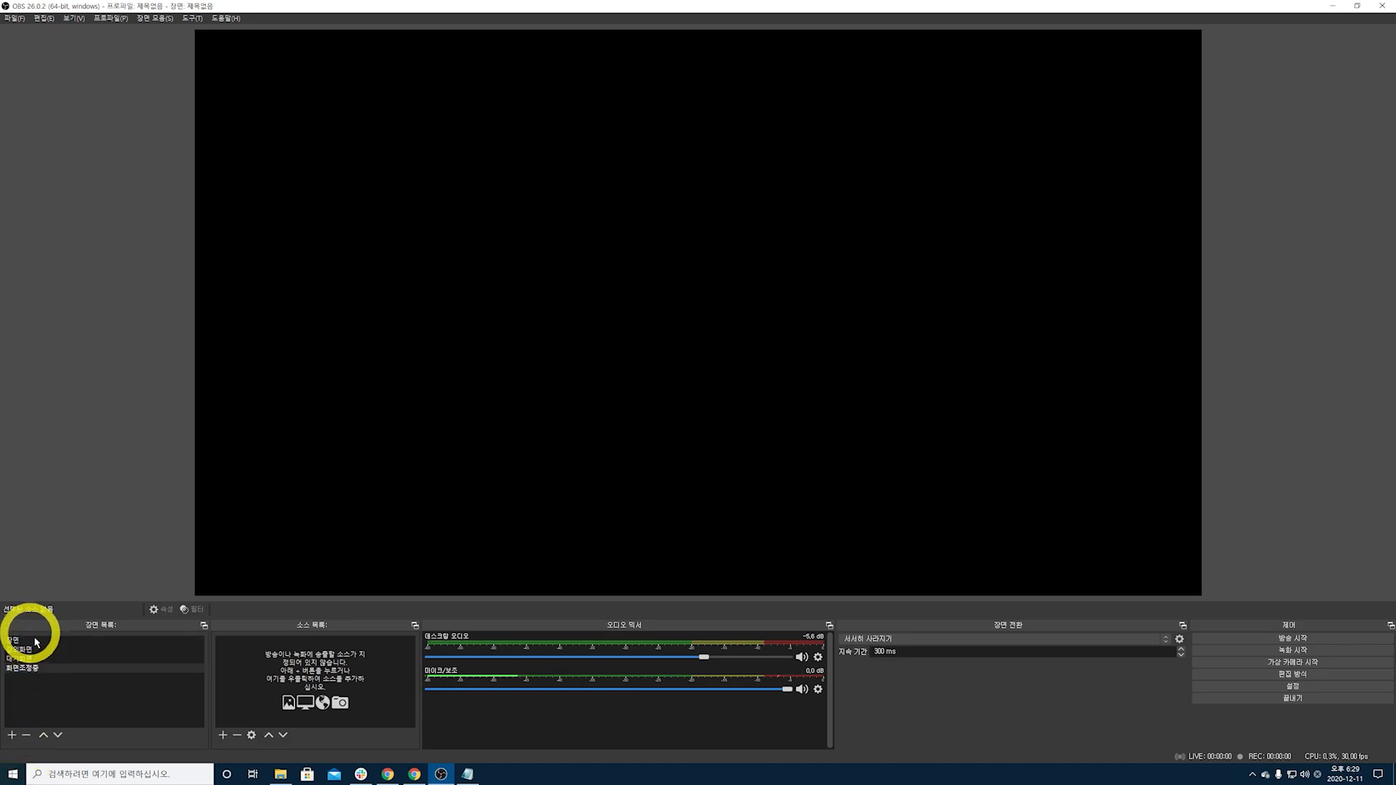
{"action": "left_click", "coordinate": [88, 356]}
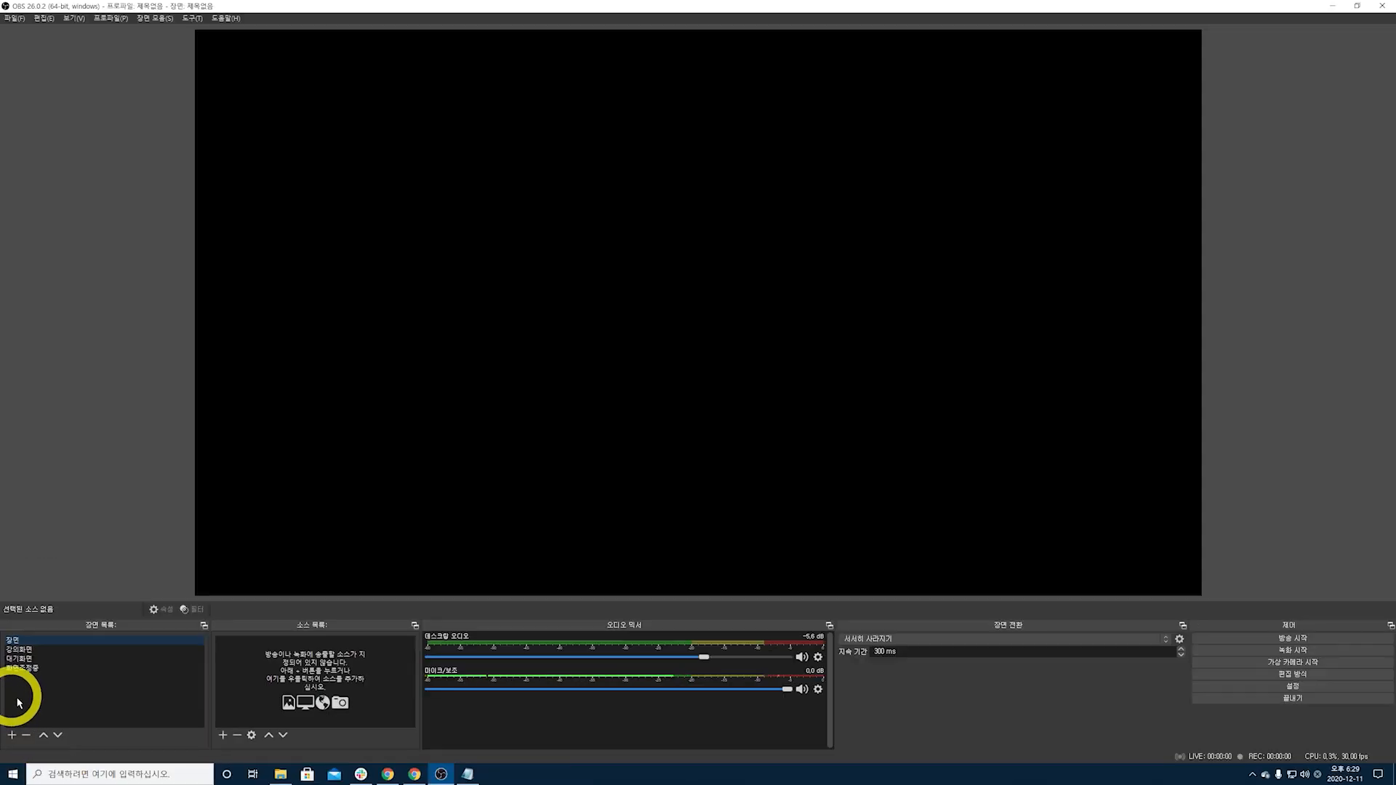
{"action": "right_click", "coordinate": [58, 406]}
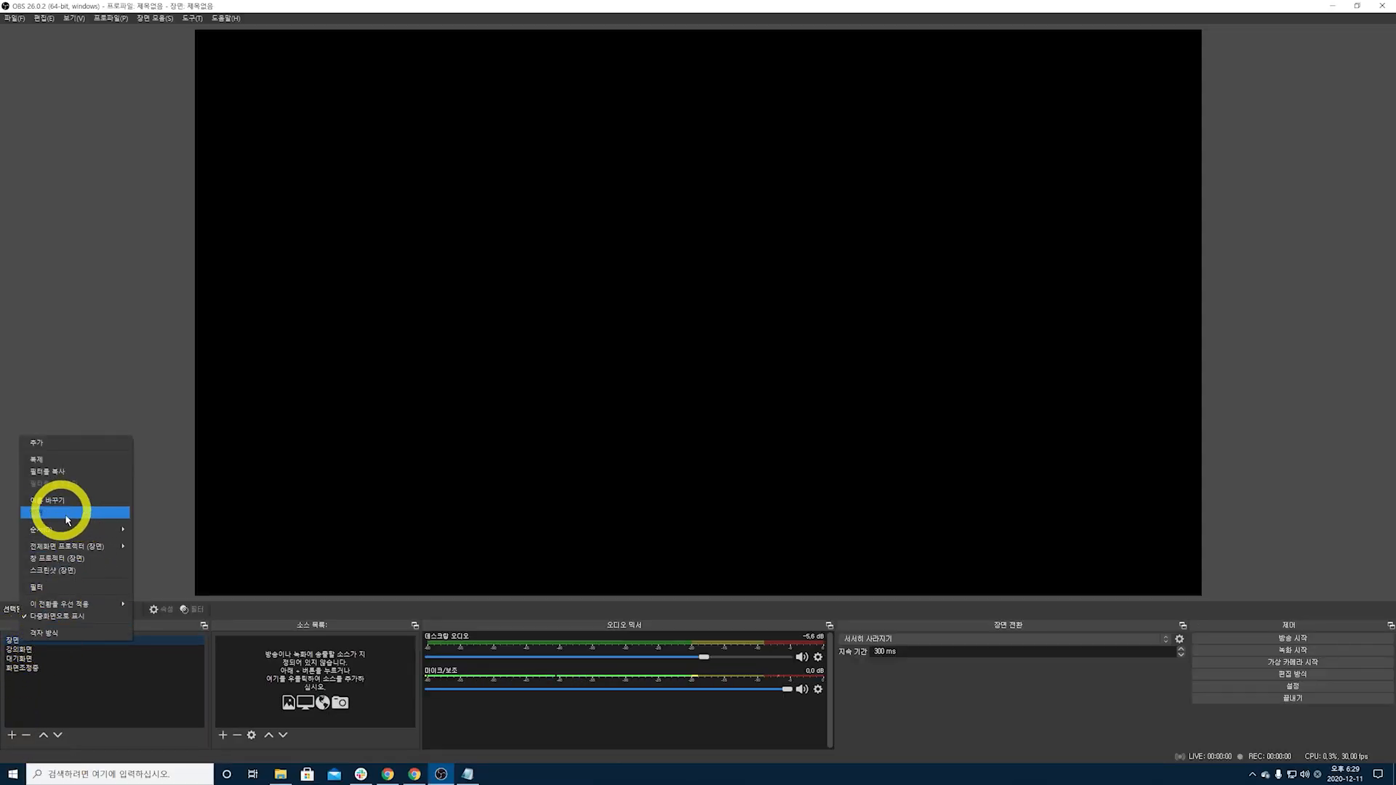
{"action": "left_click", "coordinate": [38, 512]}
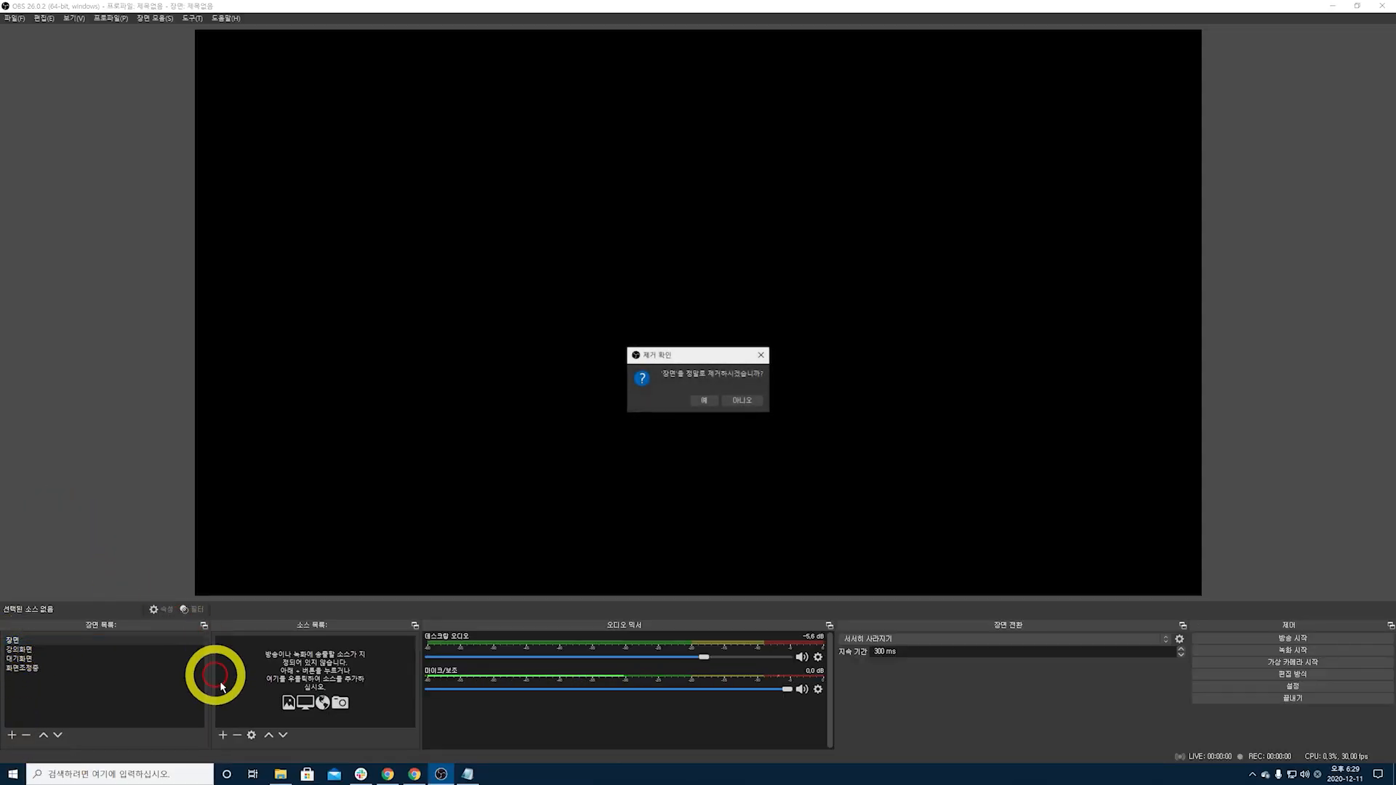
{"action": "left_click", "coordinate": [707, 404]}
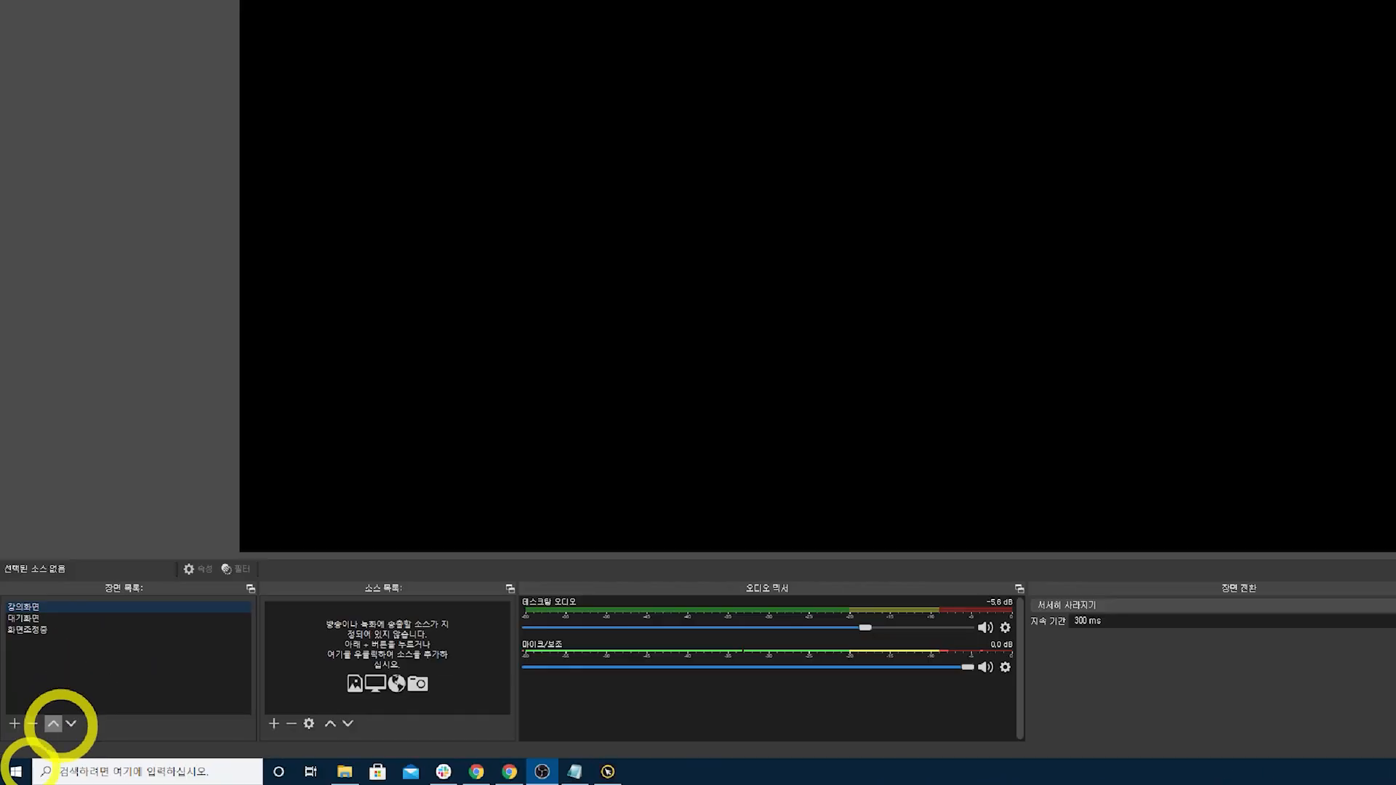
Reorder the scenes so that 강의화면 sits between 대기화면 and 화면조정중.
{"action": "left_click", "coordinate": [70, 723]}
{"action": "left_click", "coordinate": [70, 724]}
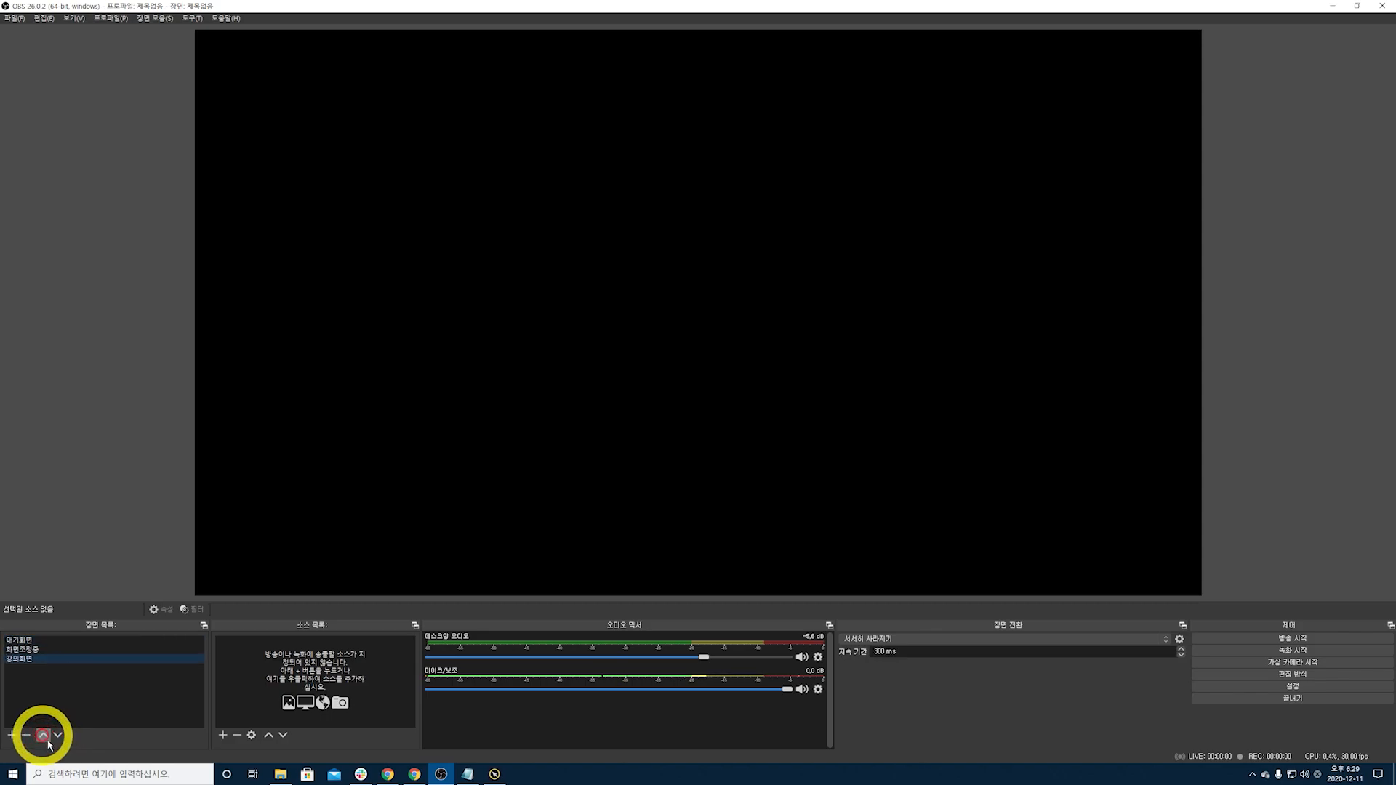
{"action": "left_click", "coordinate": [45, 736]}
{"action": "left_click", "coordinate": [46, 737]}
{"action": "left_click", "coordinate": [58, 736]}
{"action": "left_click", "coordinate": [58, 737]}
{"action": "left_click", "coordinate": [44, 735]}
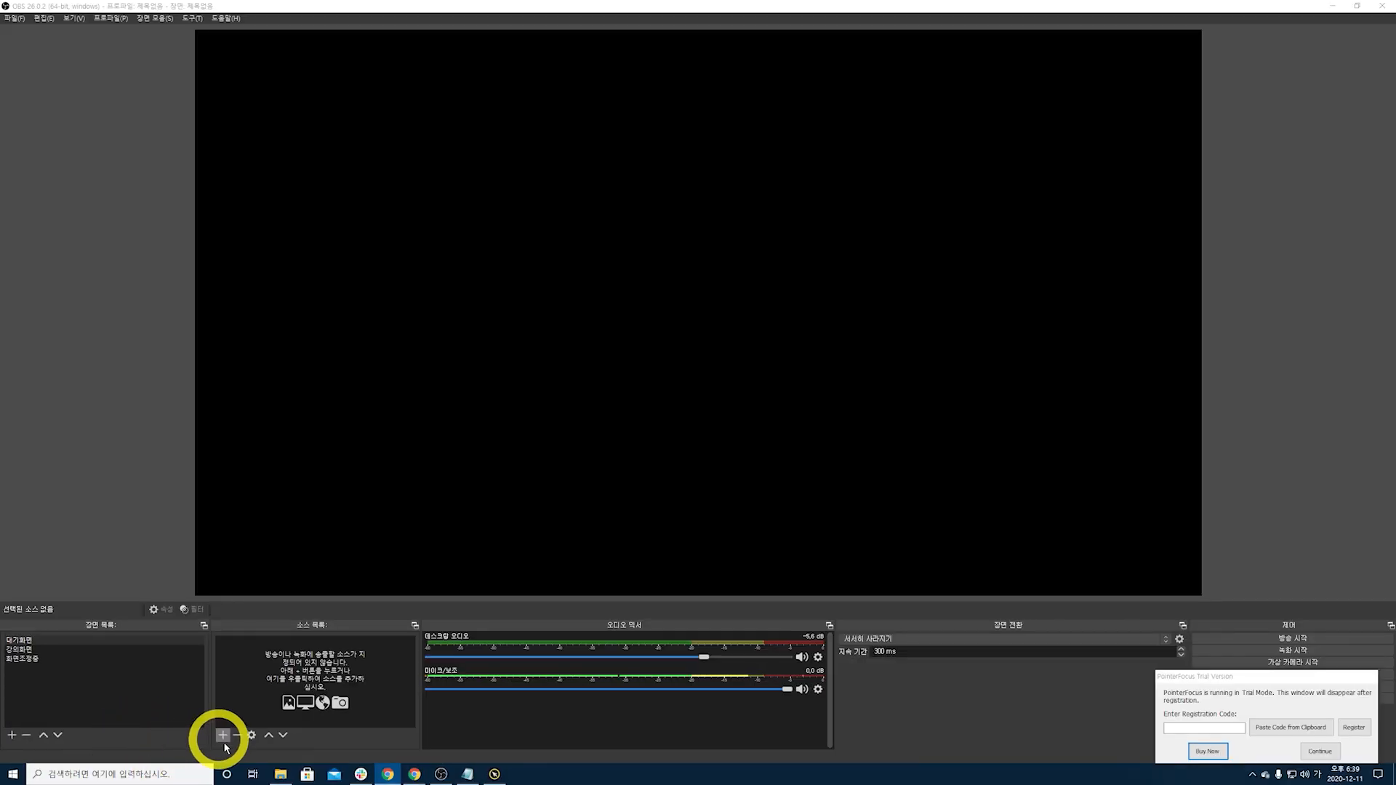
Look through the source types that can be added to a scene.
{"action": "left_click", "coordinate": [223, 736]}
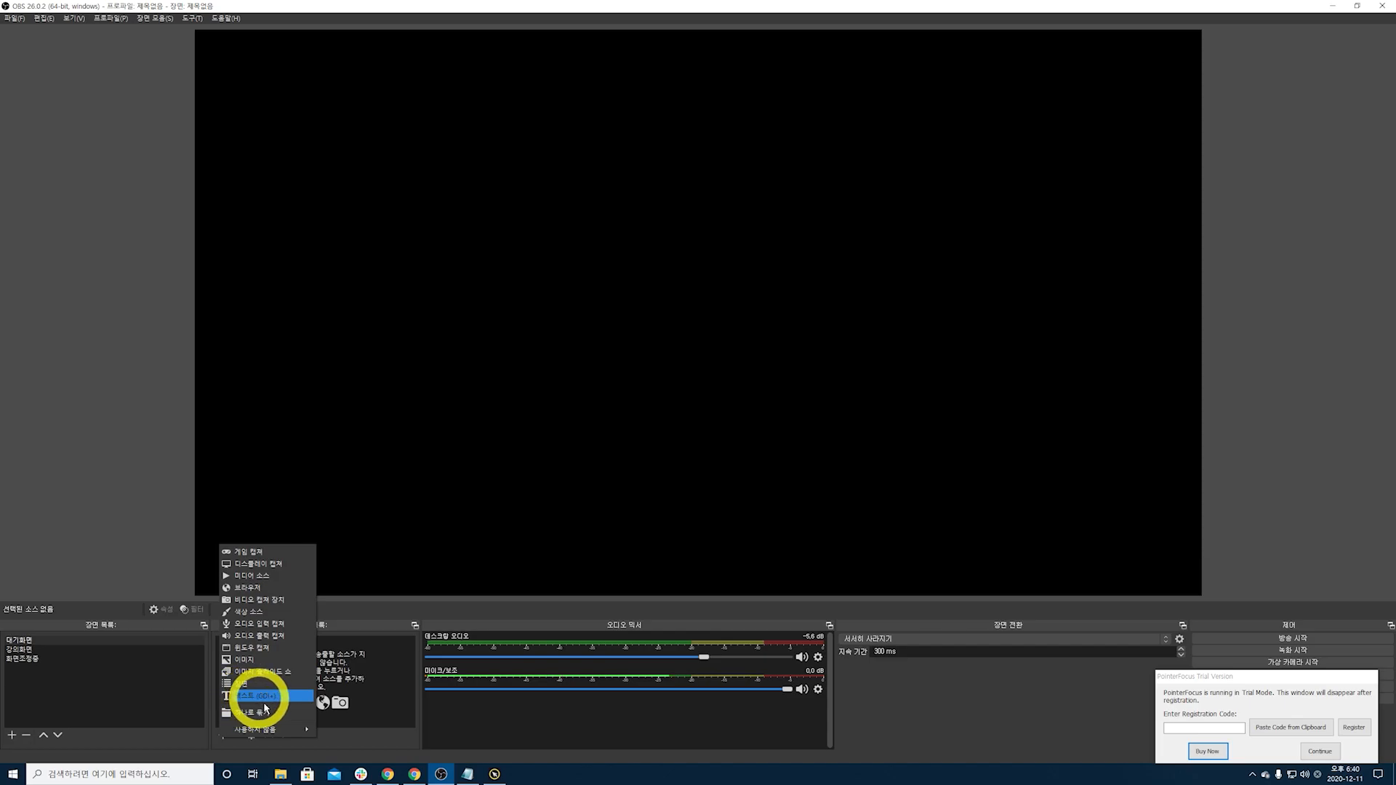
{"action": "left_click", "coordinate": [160, 712]}
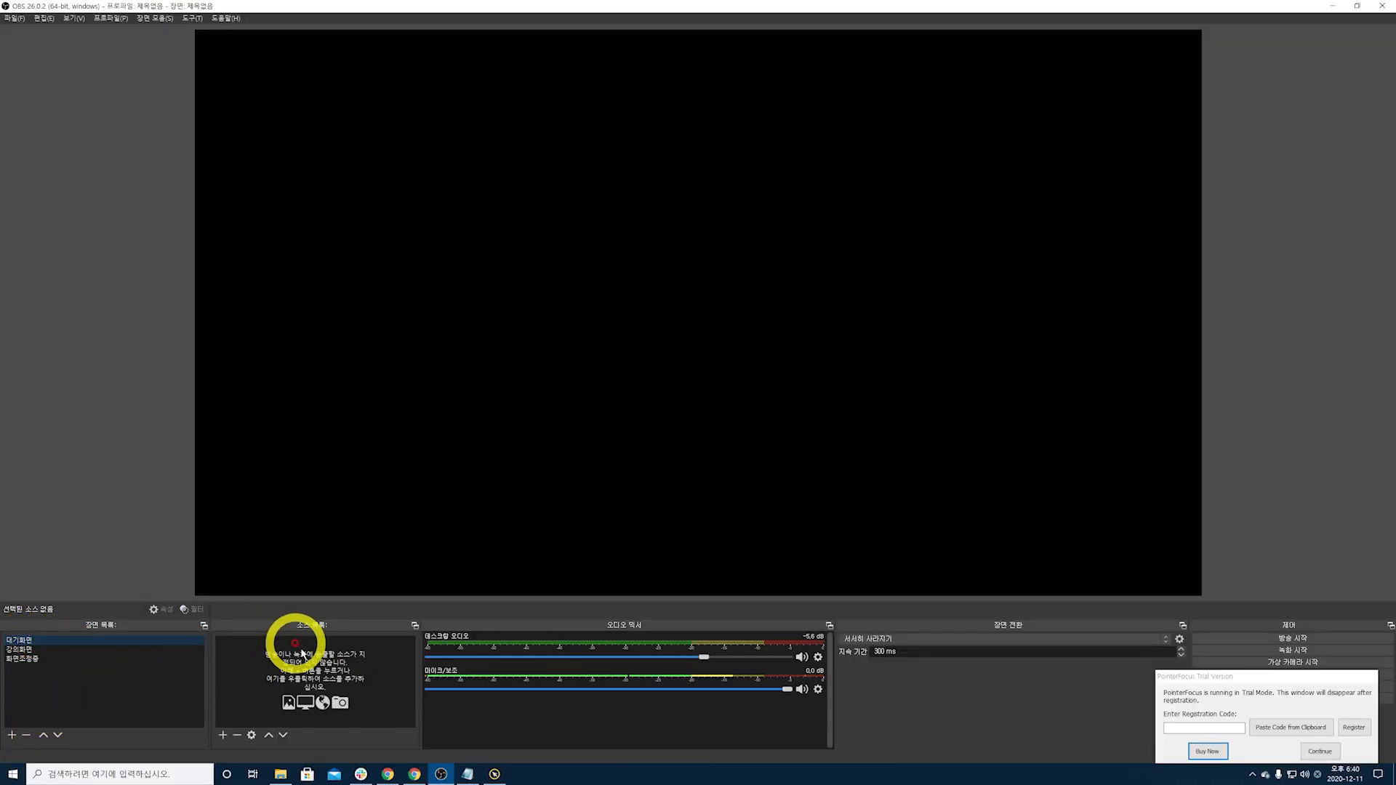
{"action": "left_click", "coordinate": [224, 736]}
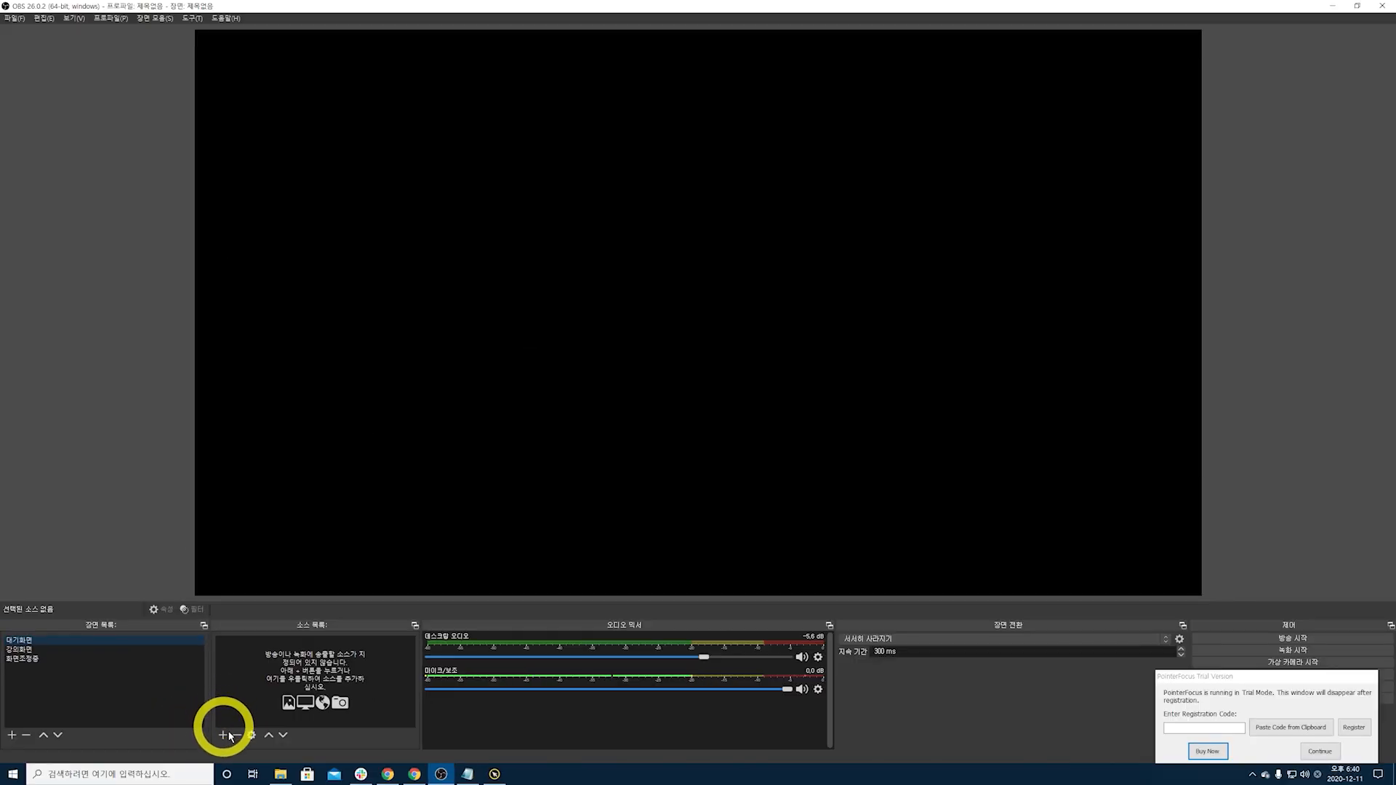
{"action": "left_click", "coordinate": [223, 736]}
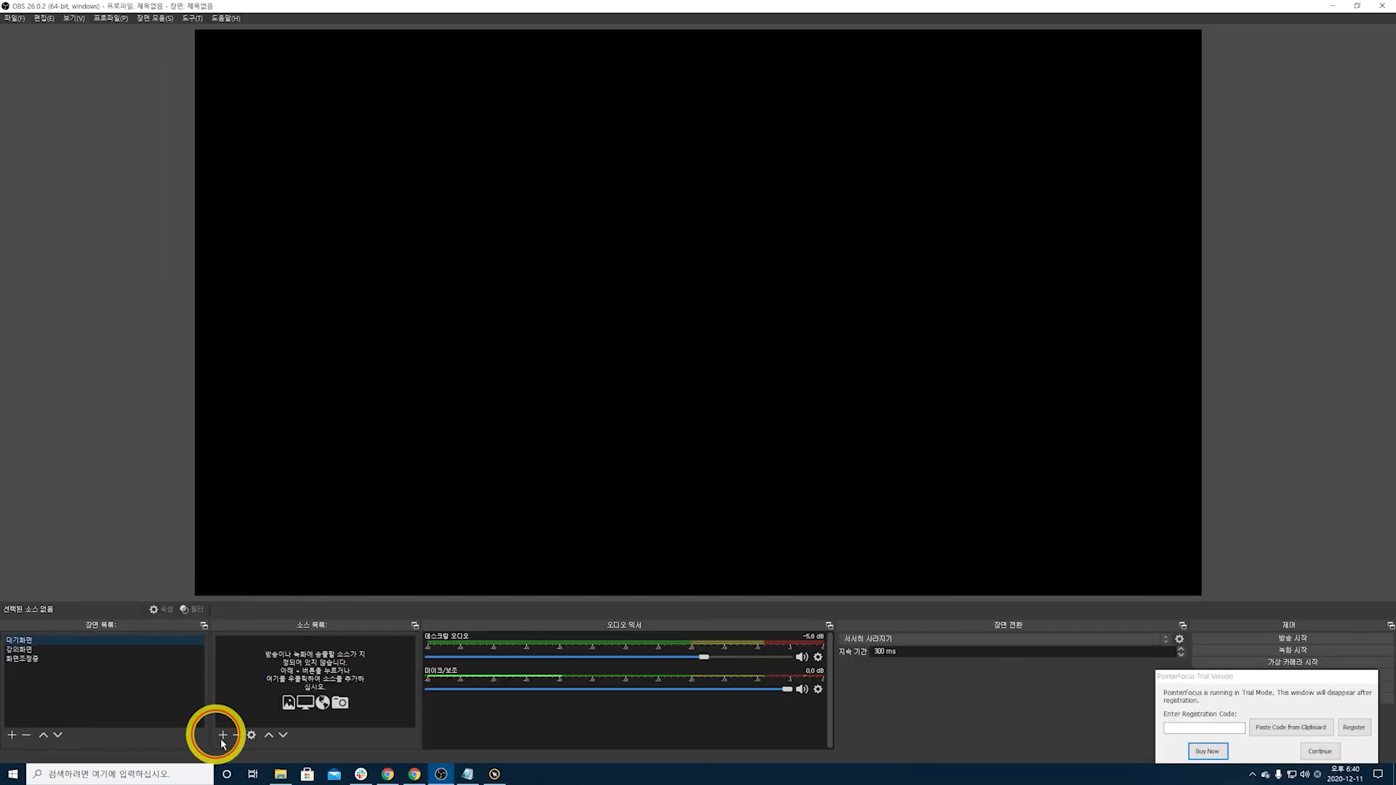
Add a new color source named 파란색 박스 to the 대기화면 scene.
{"action": "left_click", "coordinate": [224, 735]}
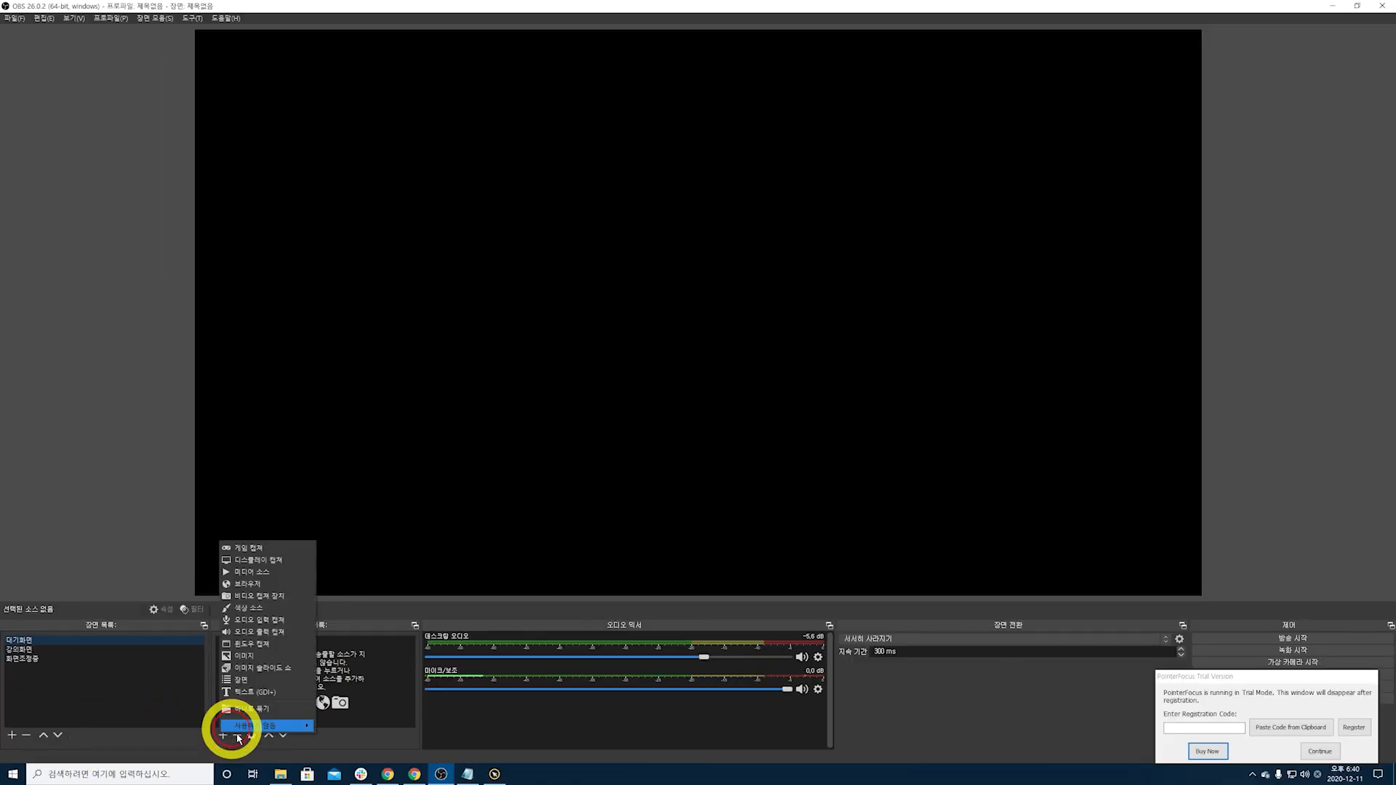
{"action": "left_click", "coordinate": [249, 607]}
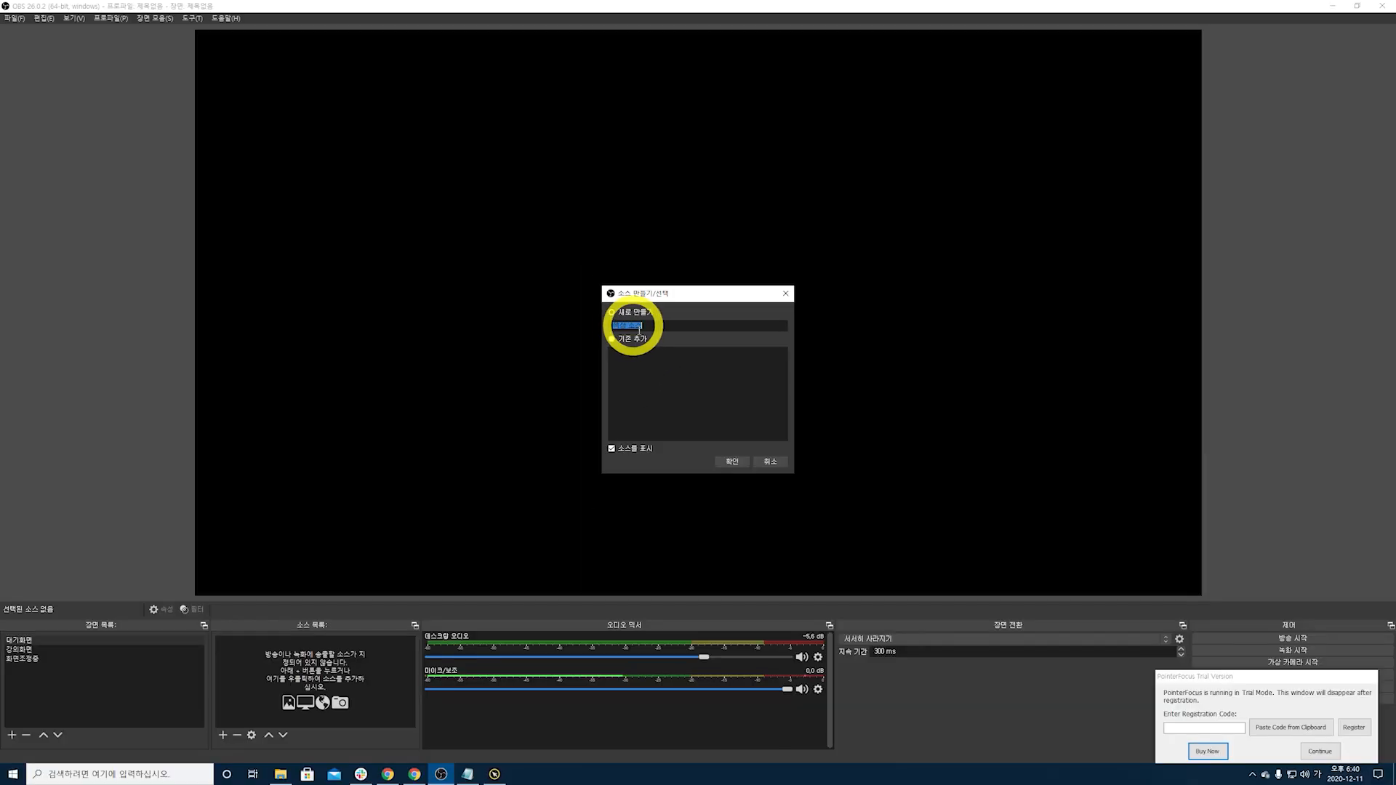
{"action": "left_click", "coordinate": [694, 336]}
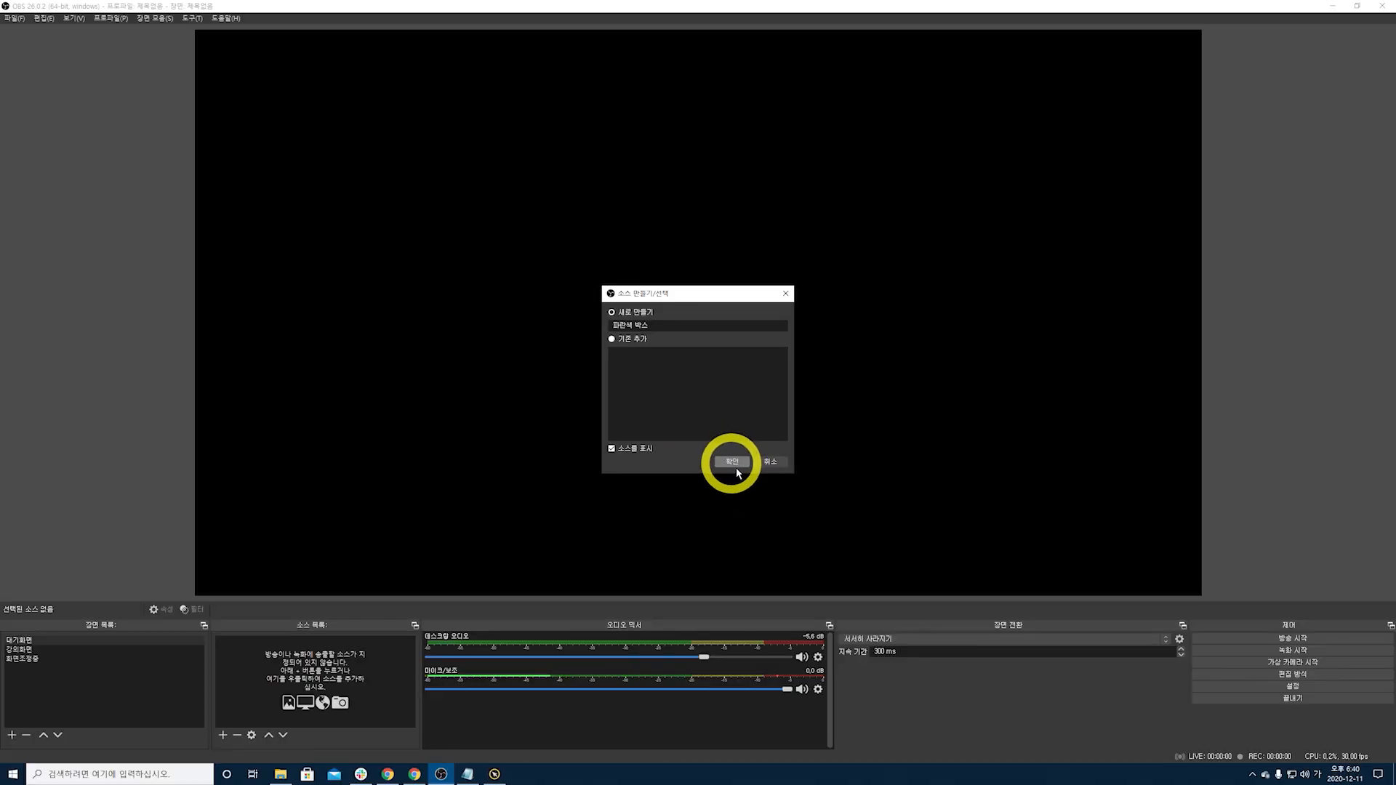
{"action": "left_click", "coordinate": [734, 465]}
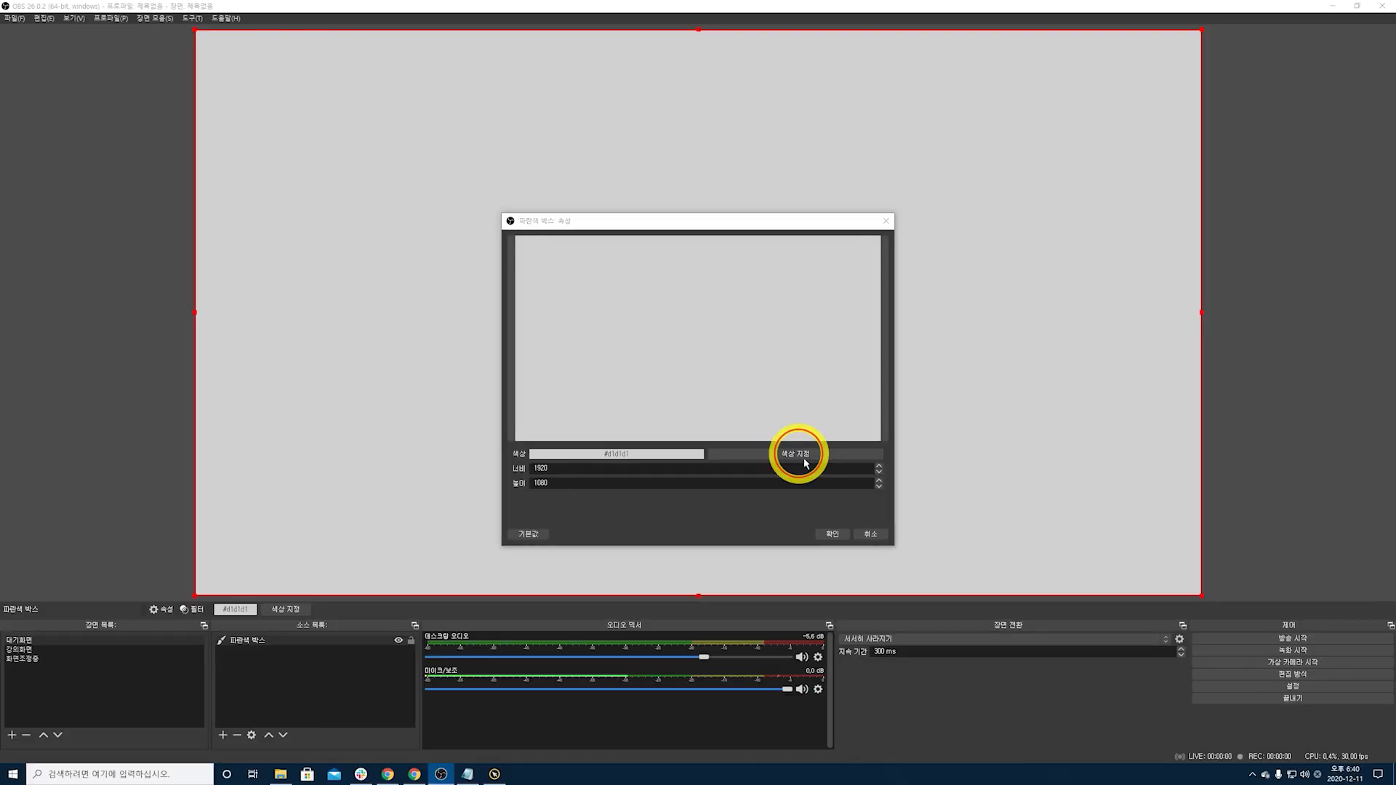
Set the color of the 파란색 박스 source to blue #050fd1.
{"action": "left_click", "coordinate": [798, 454]}
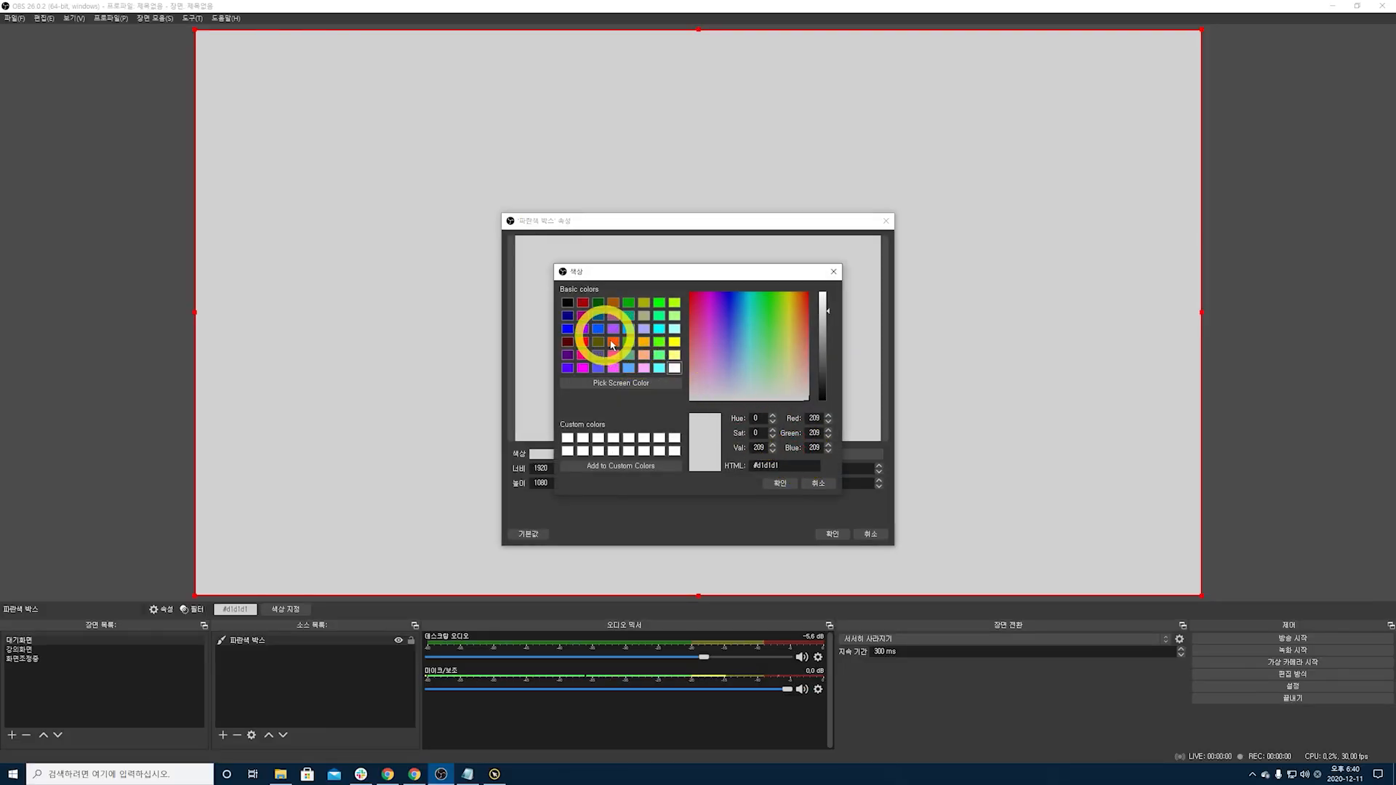
{"action": "left_click", "coordinate": [729, 296]}
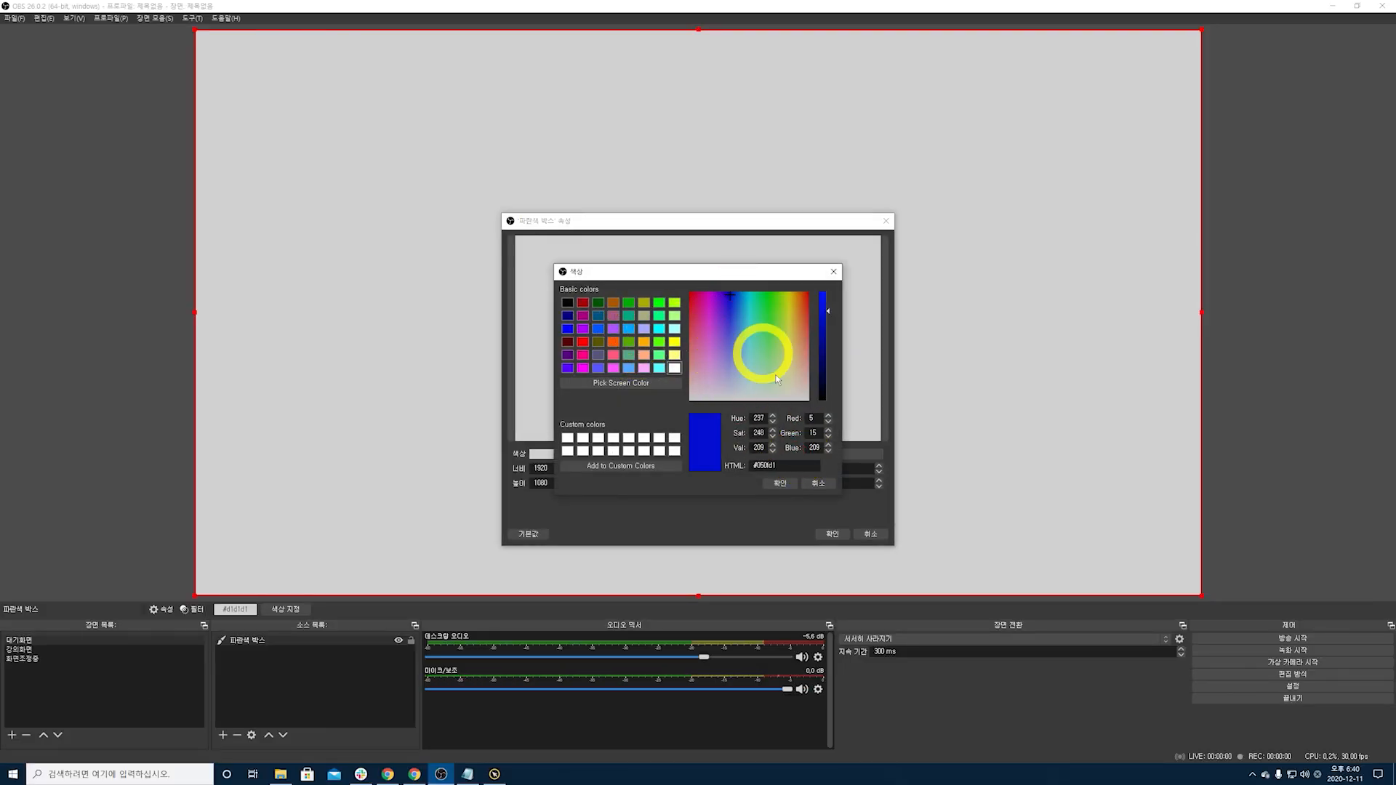
{"action": "left_click", "coordinate": [779, 483]}
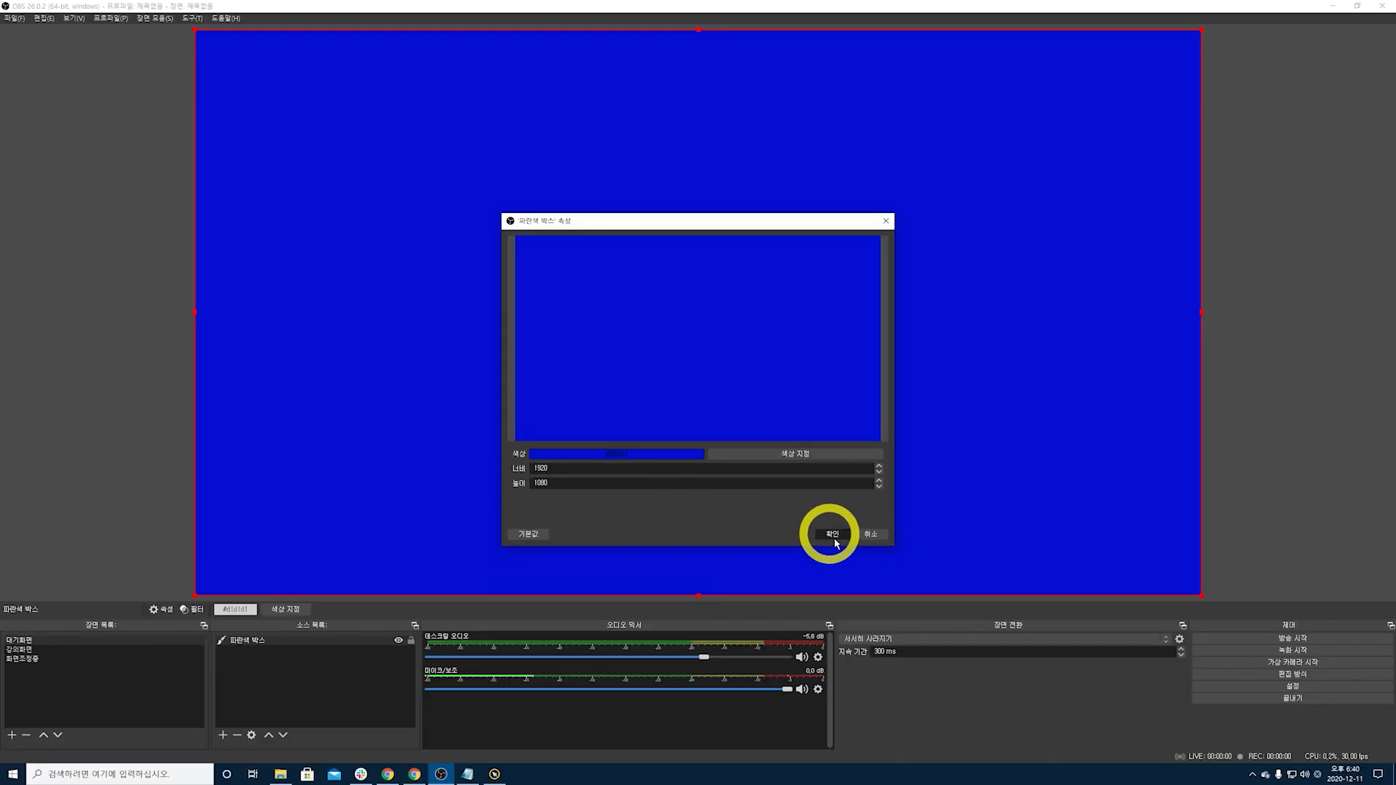
Apply the blue color settings to the 파란색 박스 source.
{"action": "left_click", "coordinate": [822, 536]}
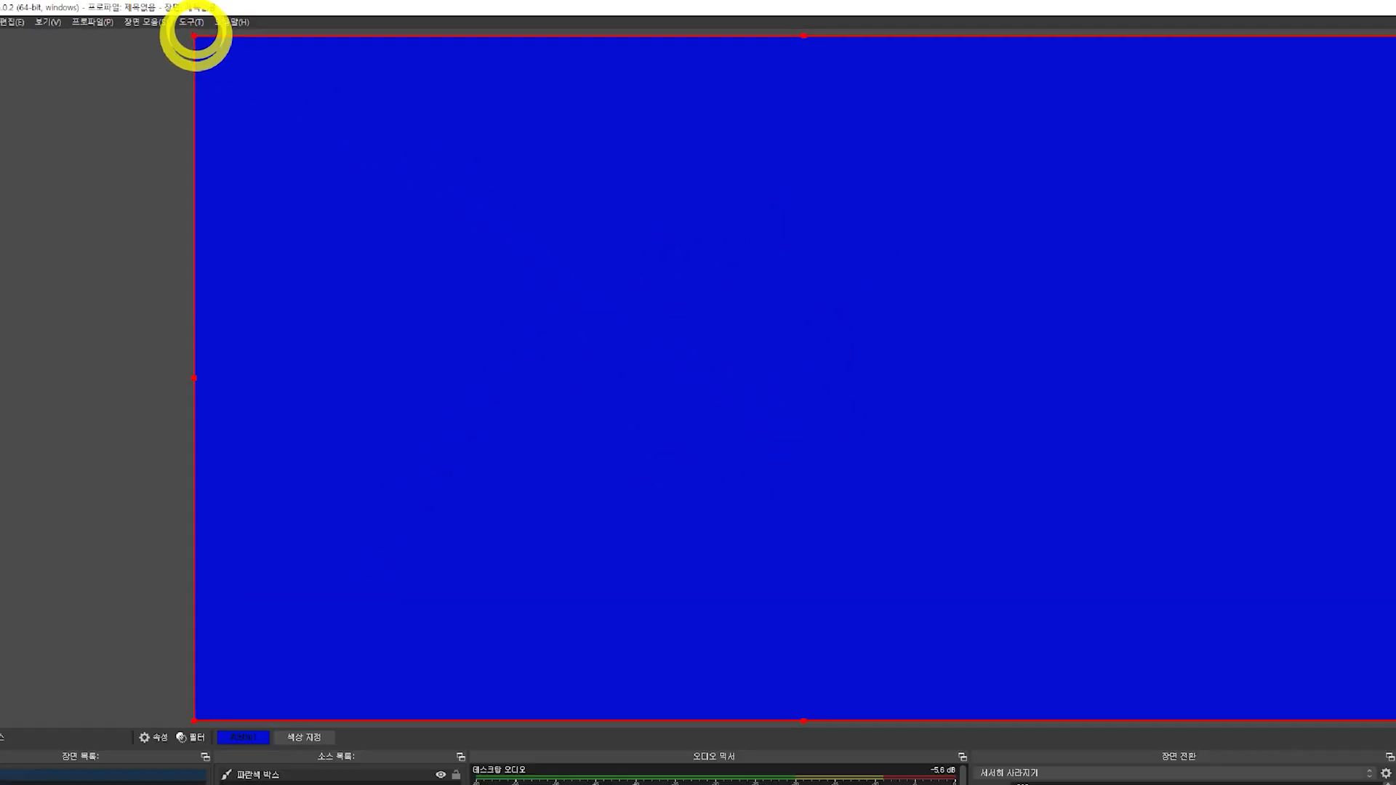
Try shrinking the blue box from its corner, moving it around the canvas, and enlarging it past the canvas's right edge.
{"action": "left_click_drag", "start_coordinate": [194, 37], "coordinate": [865, 538]}
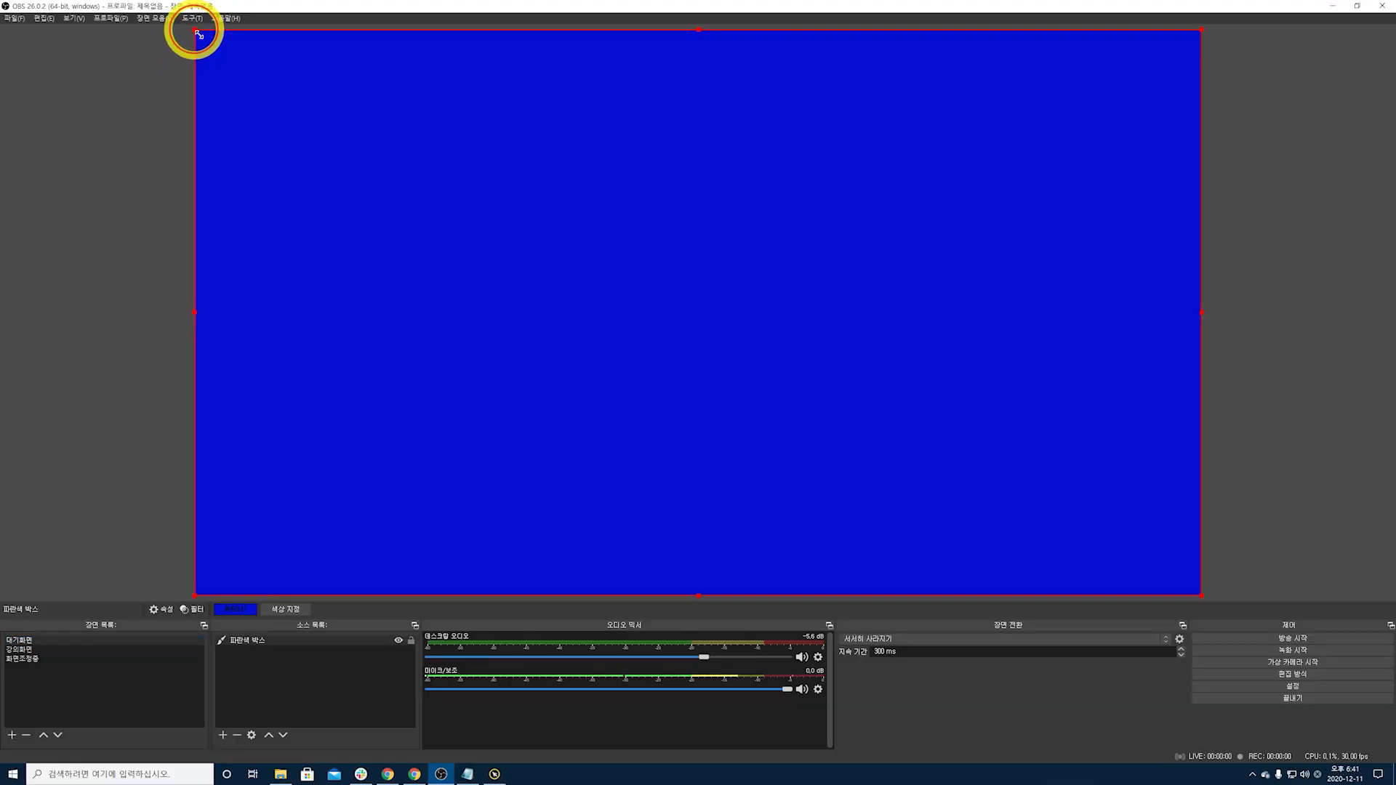
{"action": "left_click_drag", "start_coordinate": [741, 439], "coordinate": [742, 441]}
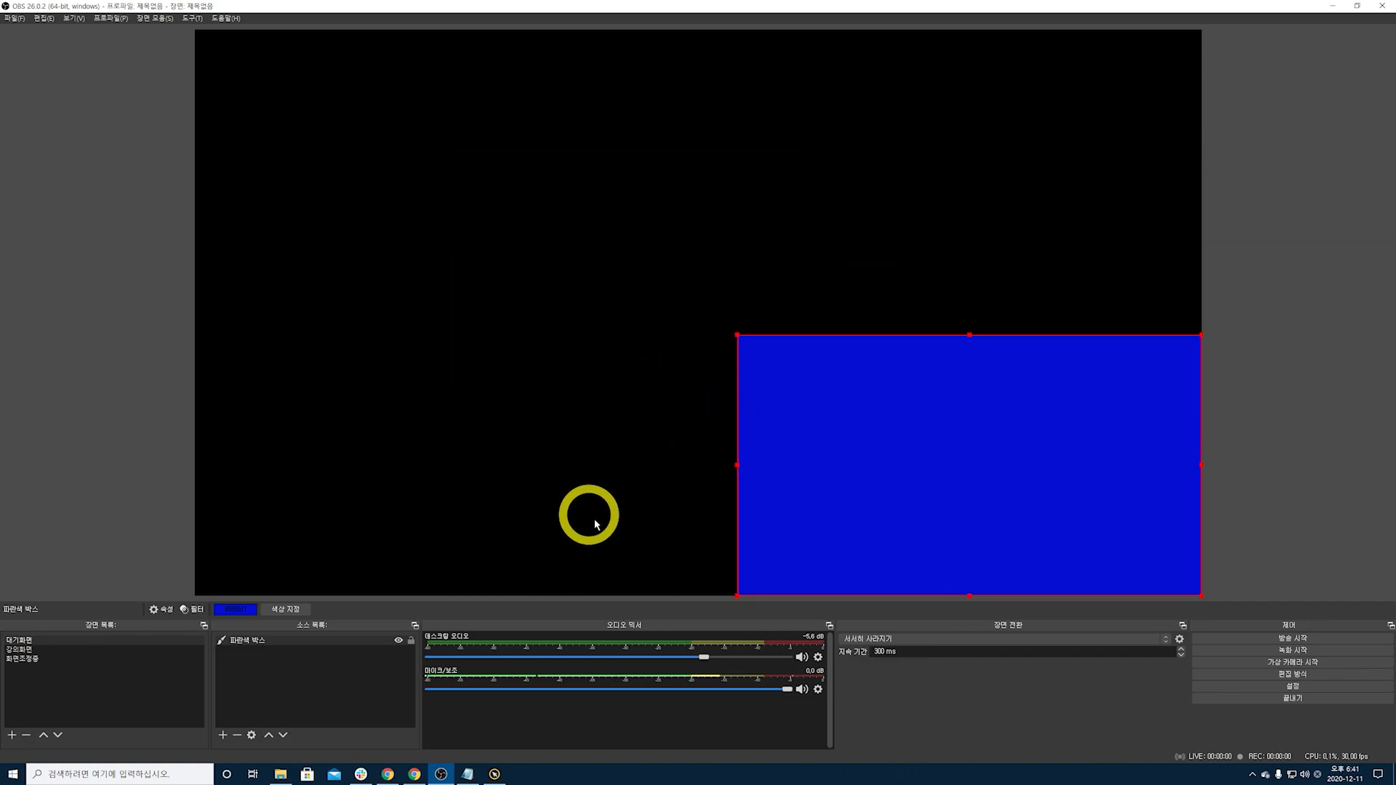
{"action": "left_click_drag", "start_coordinate": [989, 485], "coordinate": [716, 326]}
{"action": "left_click_drag", "start_coordinate": [473, 440], "coordinate": [188, 589]}
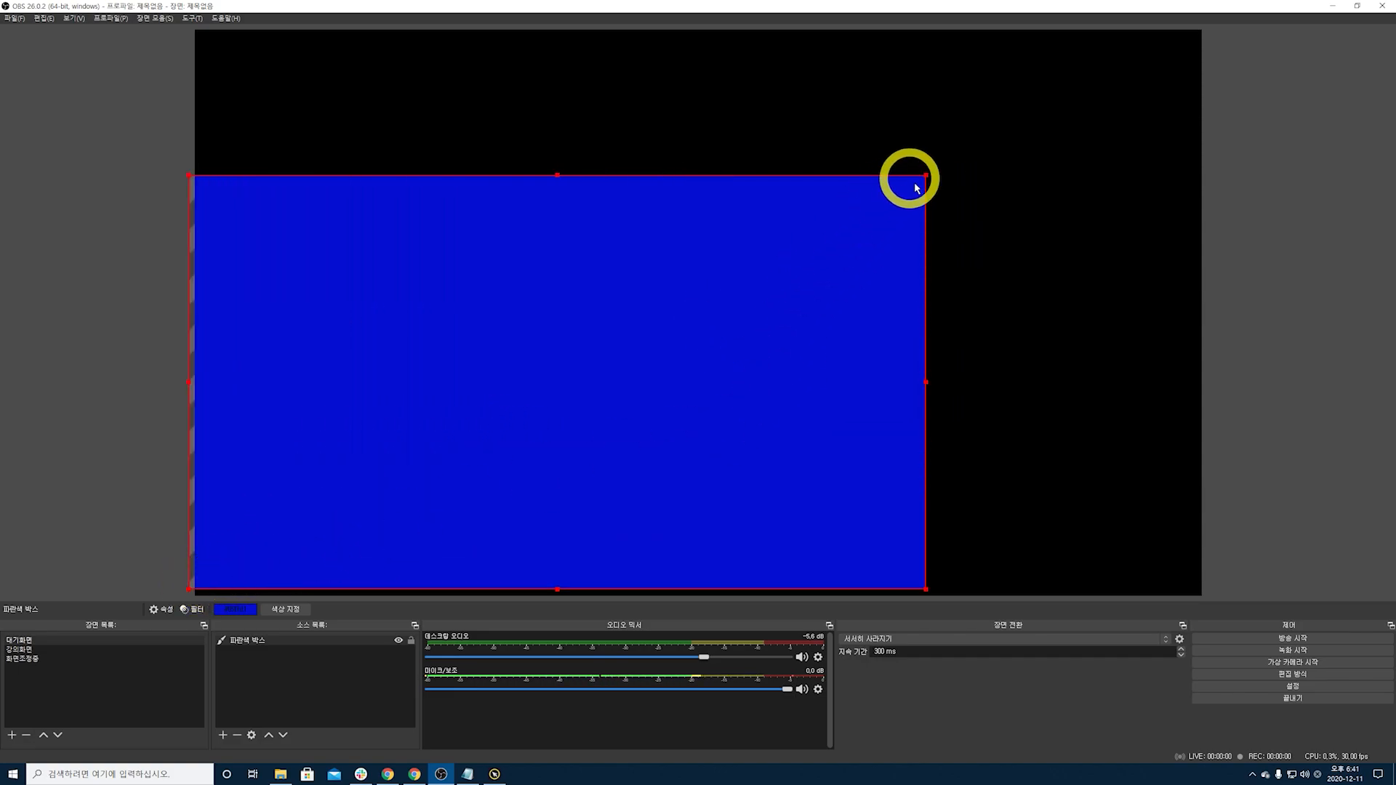
{"action": "left_click_drag", "start_coordinate": [925, 177], "coordinate": [1338, 49]}
{"action": "left_click_drag", "start_coordinate": [1304, 252], "coordinate": [1313, 283]}
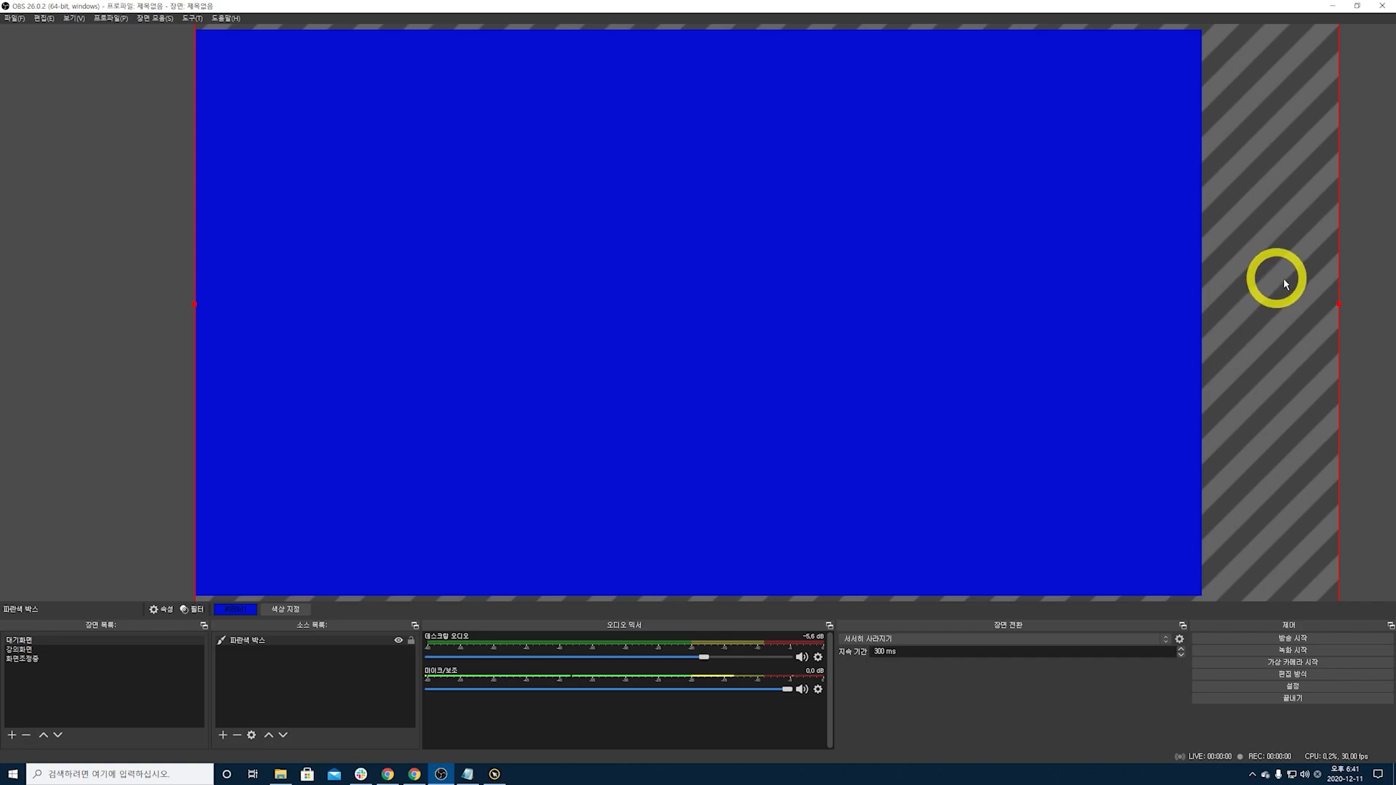
Resize and reposition the blue box so that it covers the whole canvas, and deselect it.
{"action": "left_click_drag", "start_coordinate": [1312, 318], "coordinate": [1237, 442]}
{"action": "left_click_drag", "start_coordinate": [1290, 91], "coordinate": [800, 374]}
{"action": "left_click_drag", "start_coordinate": [729, 455], "coordinate": [776, 136]}
{"action": "left_click_drag", "start_coordinate": [855, 404], "coordinate": [1166, 606]}
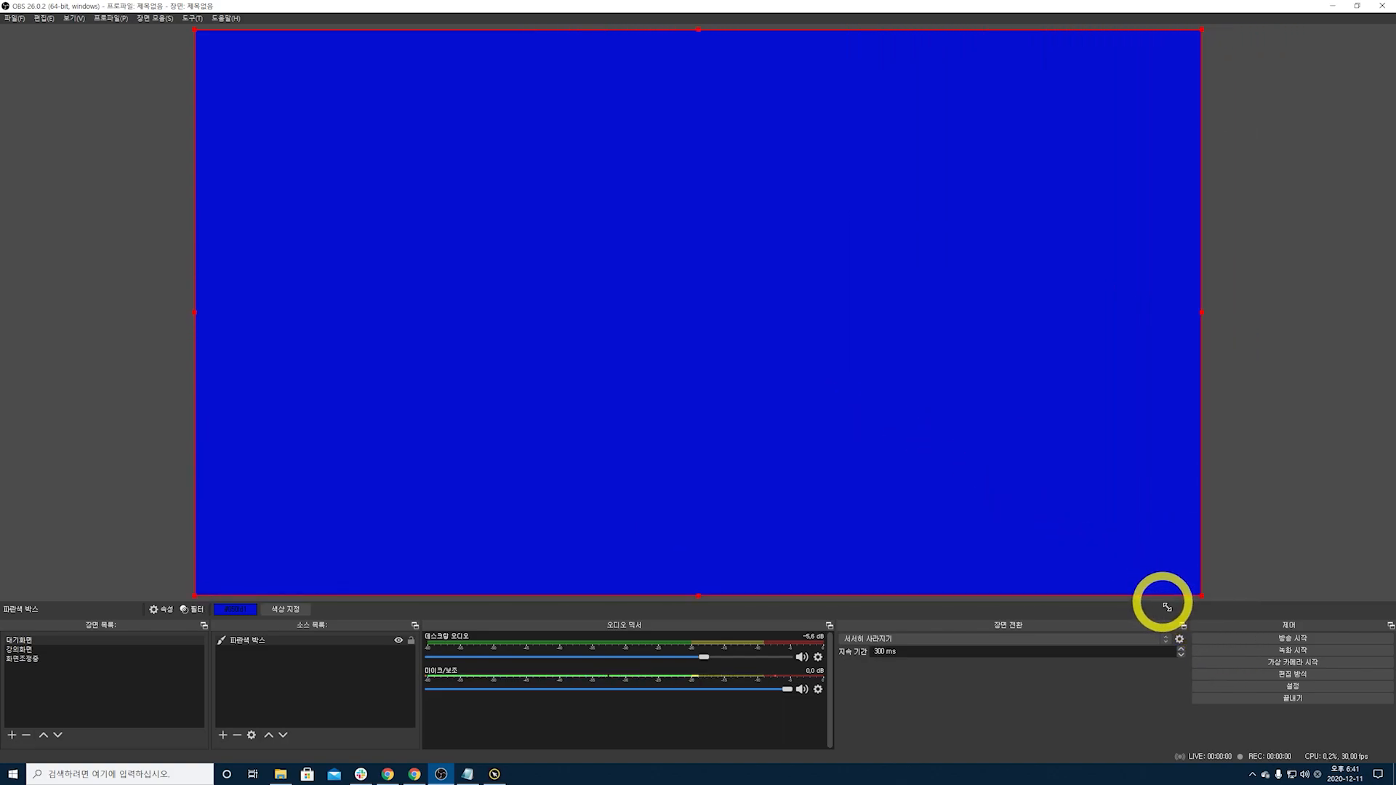
{"action": "left_click", "coordinate": [159, 589]}
Add a new text (GDI+) source named 안내문구 to the 대기화면 scene.
{"action": "left_click", "coordinate": [223, 735]}
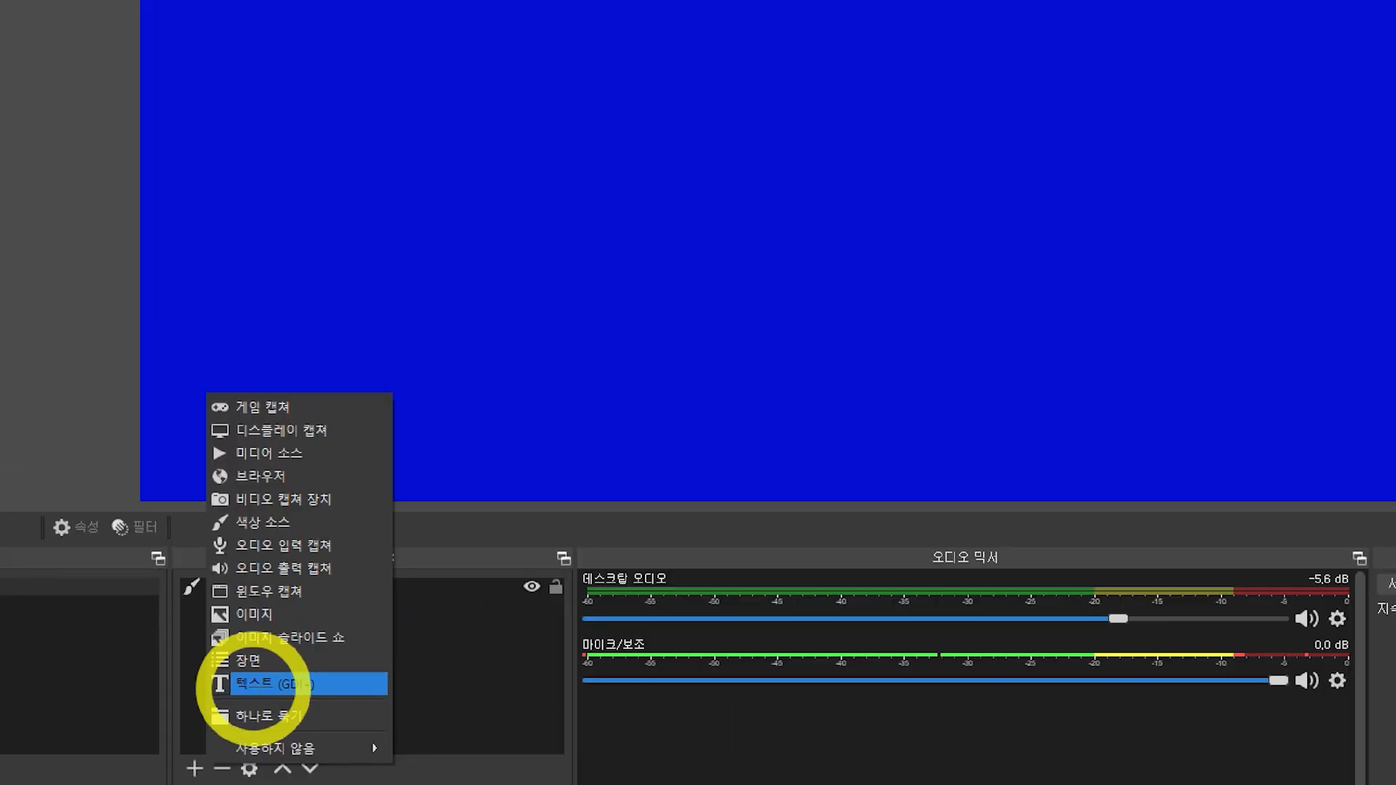
{"action": "left_click", "coordinate": [256, 684]}
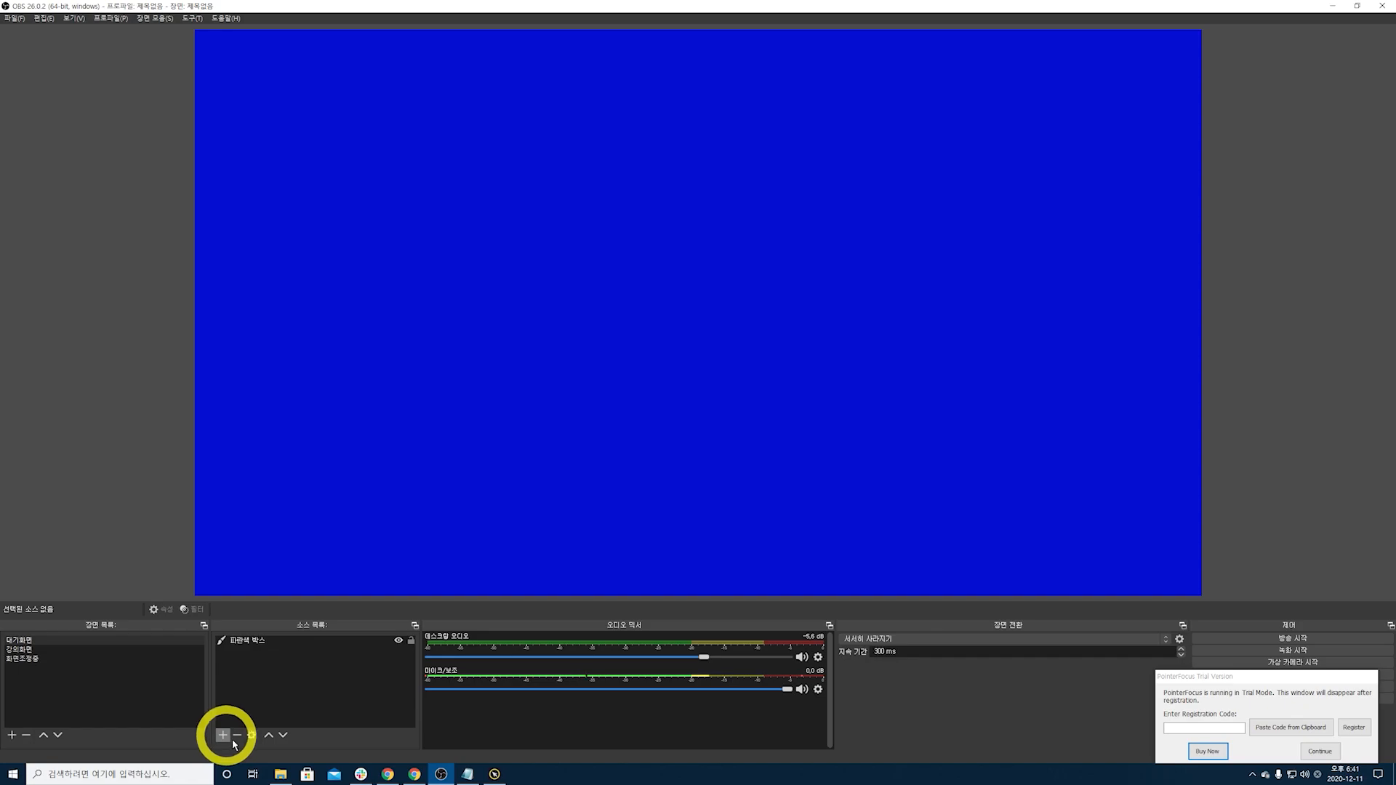
{"action": "left_click", "coordinate": [226, 737]}
{"action": "left_click", "coordinate": [249, 684]}
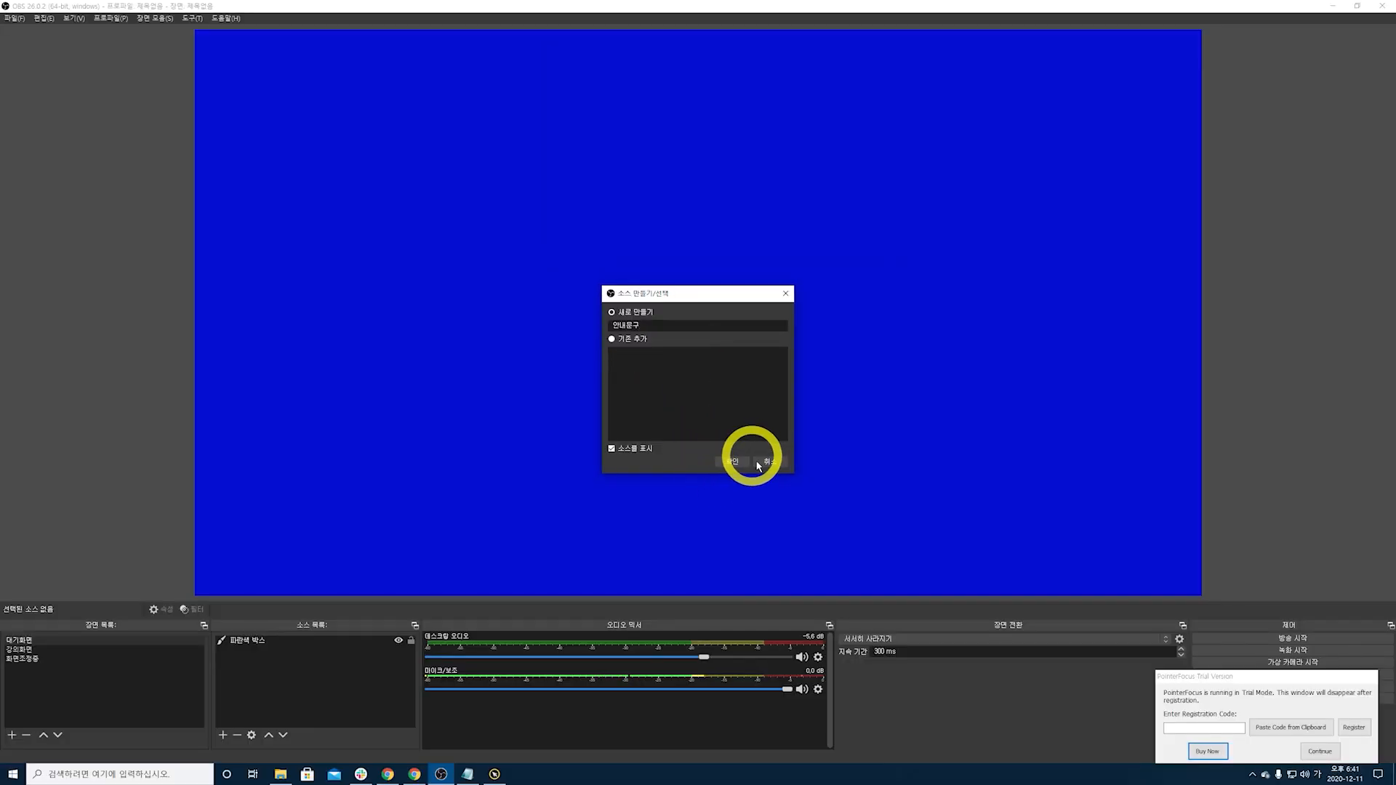
{"action": "left_click", "coordinate": [958, 757]}
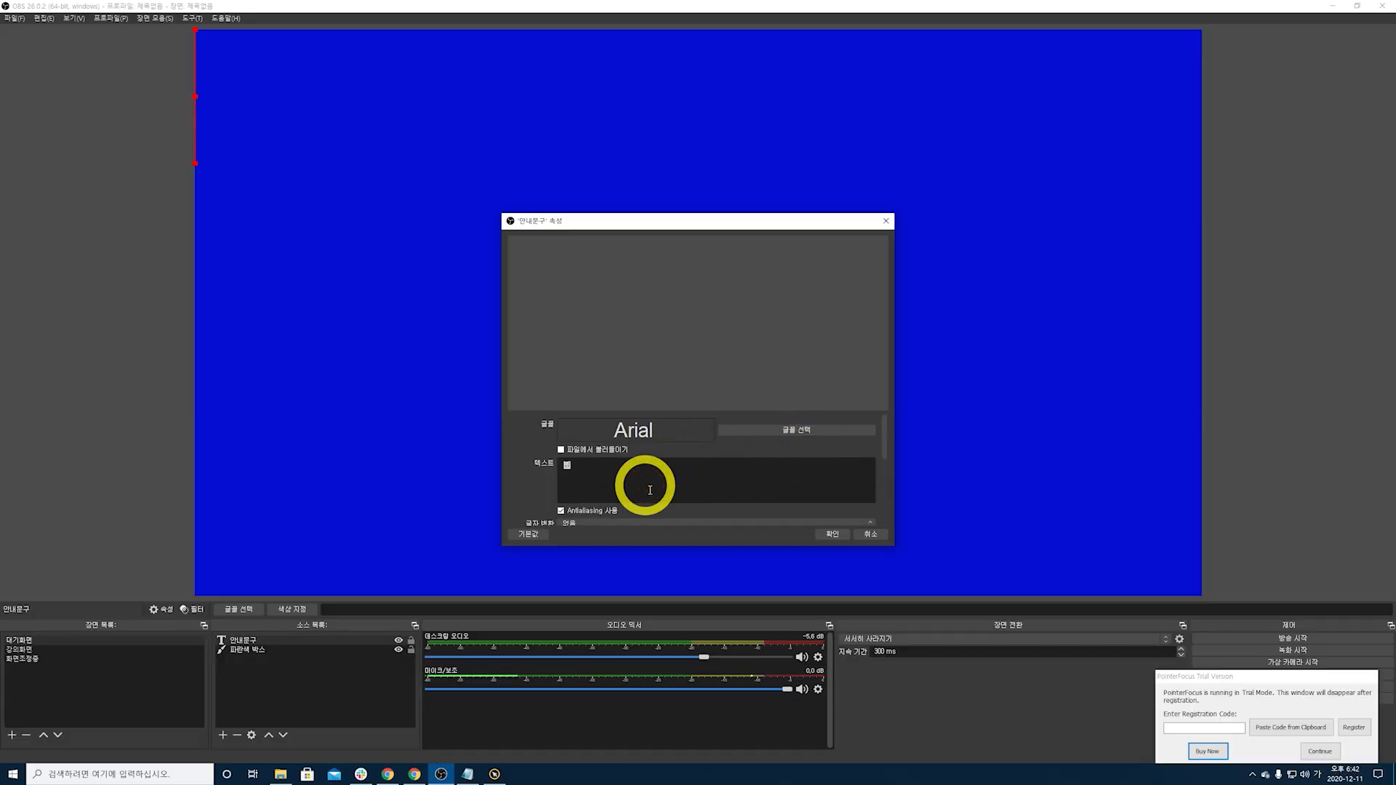
Set the 안내문구 source's text to "강의가 곧 시작됩니다" with "잠시만 기다려 주세요." on a second line.
{"action": "type", "text": "강의가 곧 "}
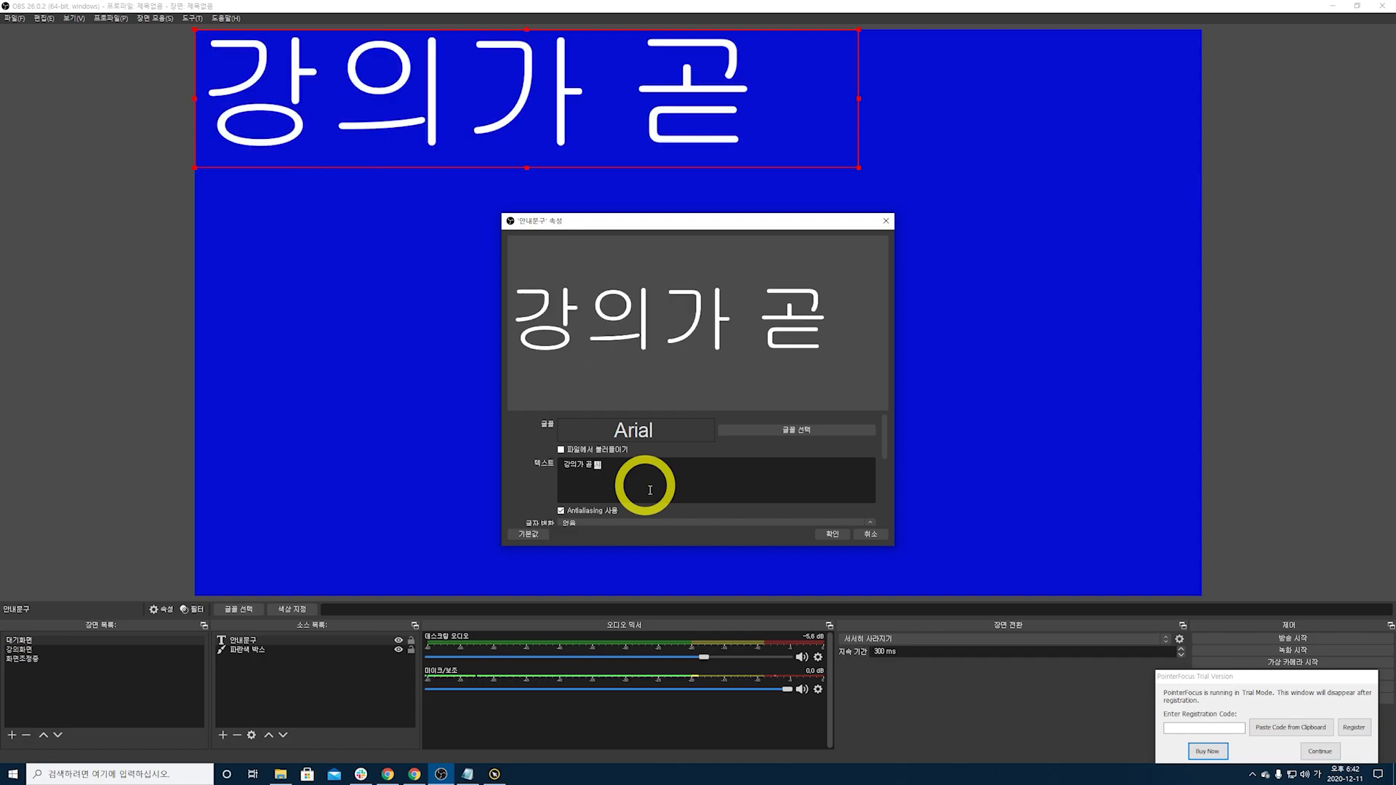
{"action": "type", "text": "시작됩니다"}
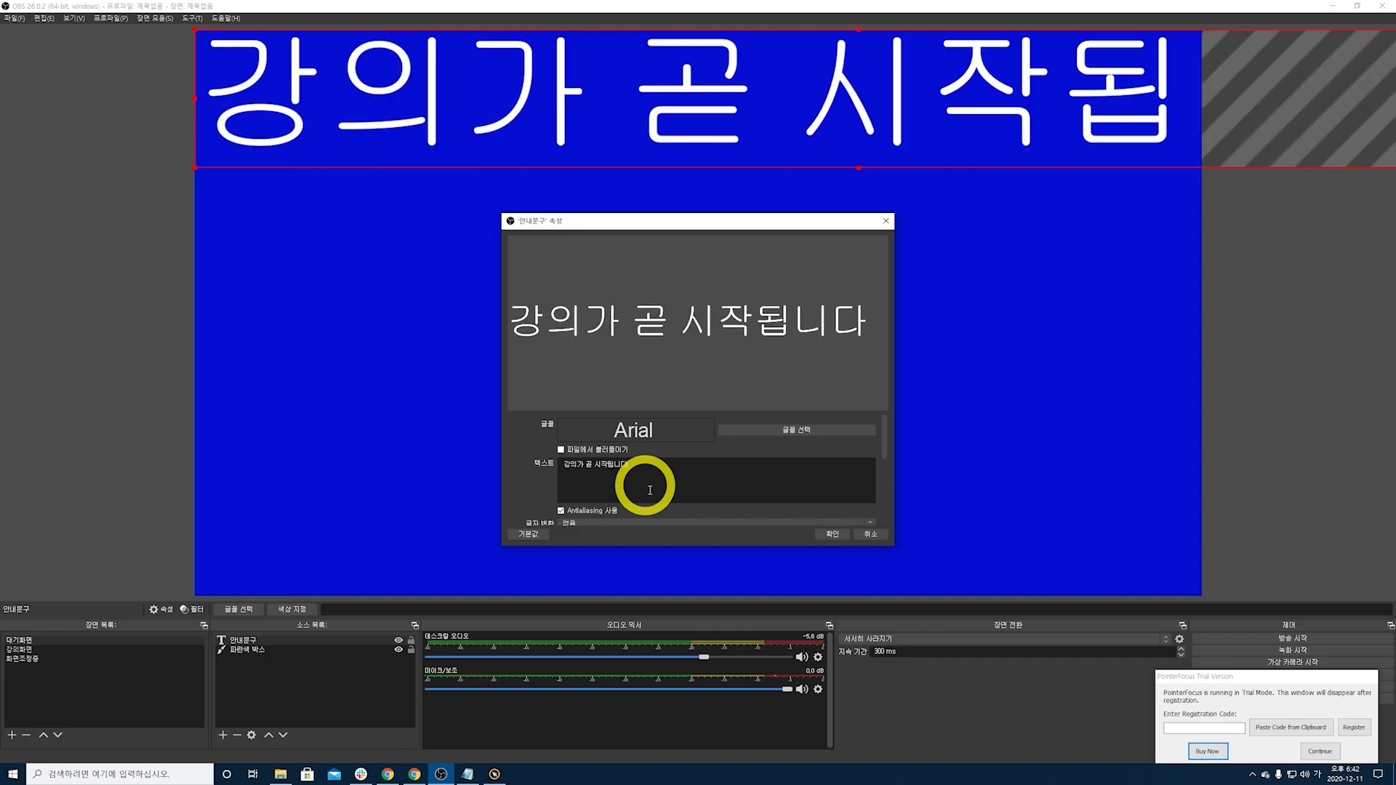
{"action": "key", "text": "Return"}
{"action": "type", "text": "잠시"}
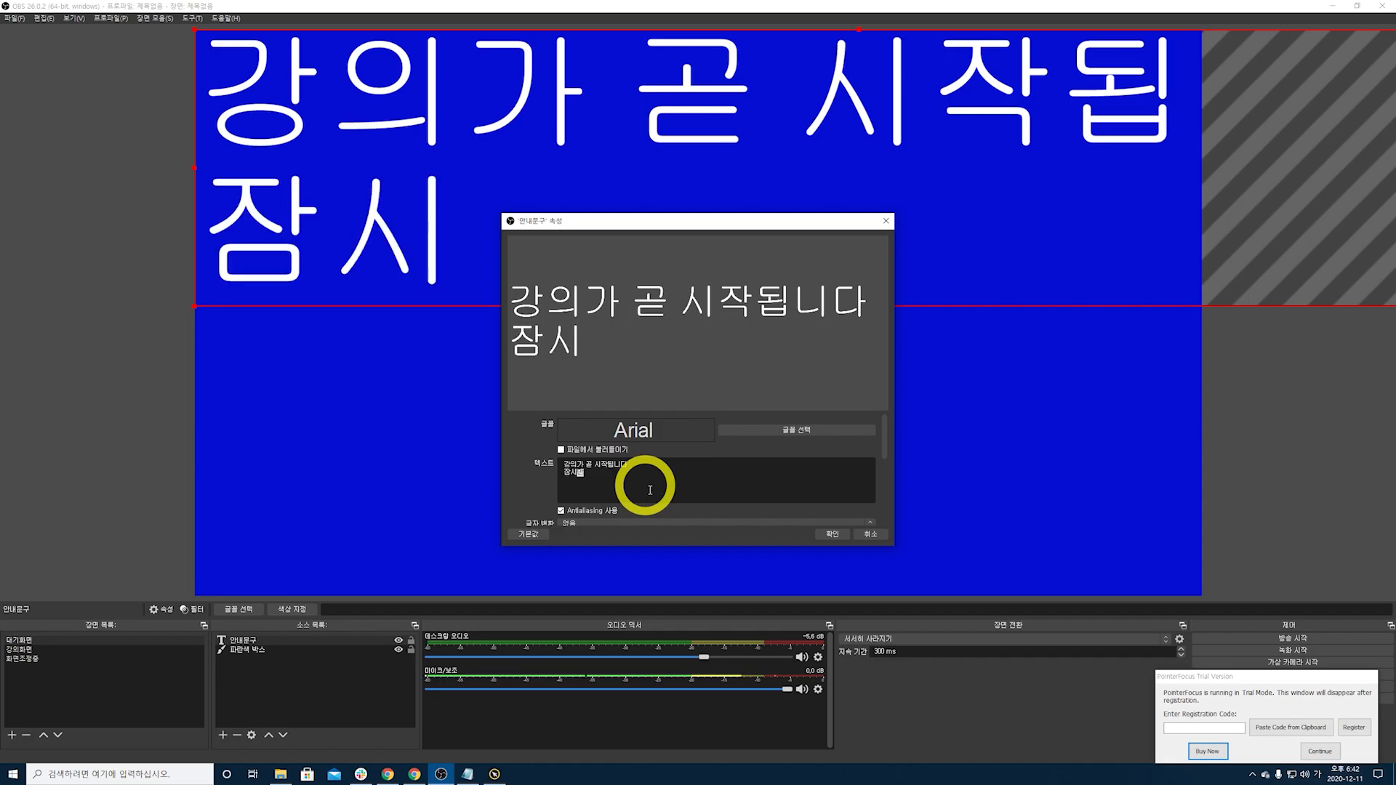
{"action": "type", "text": "만 기다려 주세요."}
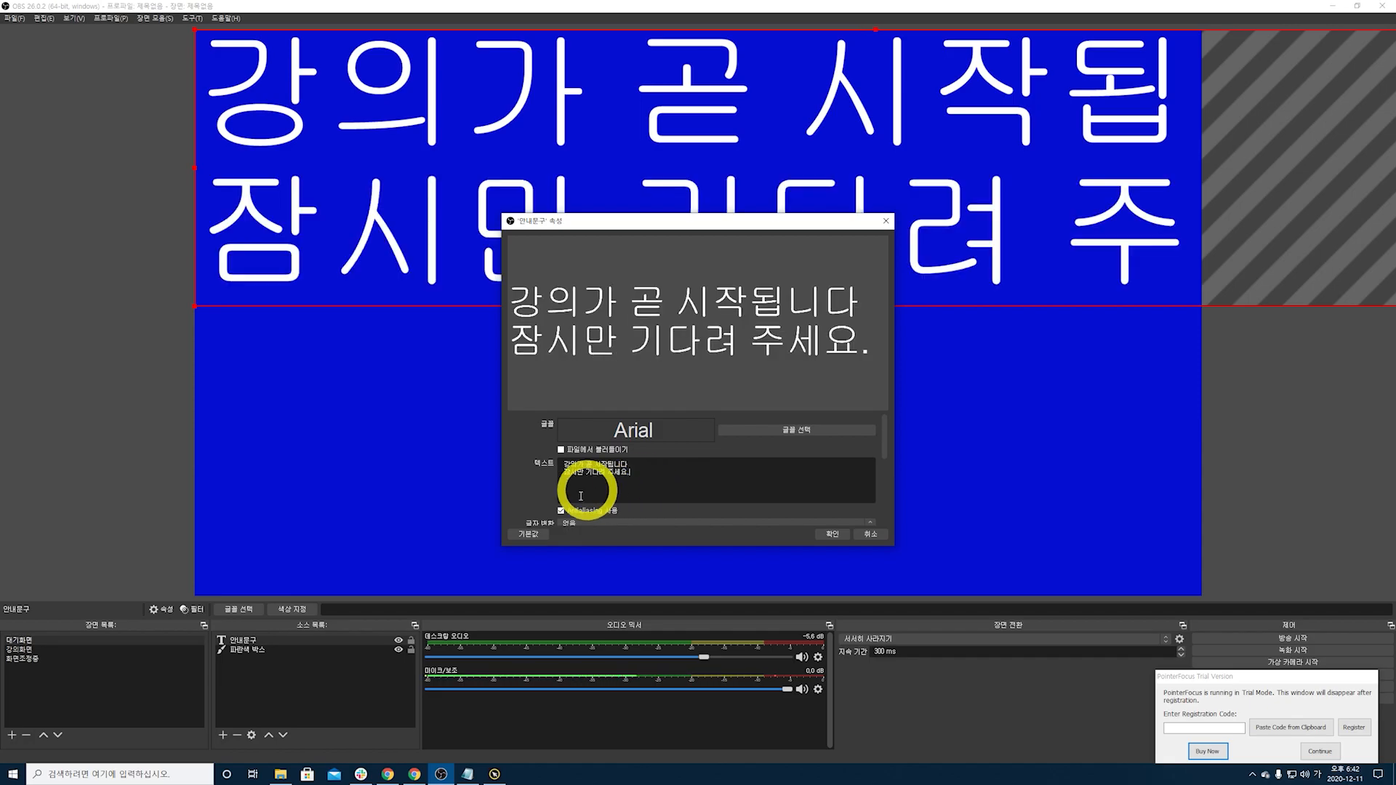
{"action": "left_click", "coordinate": [836, 544]}
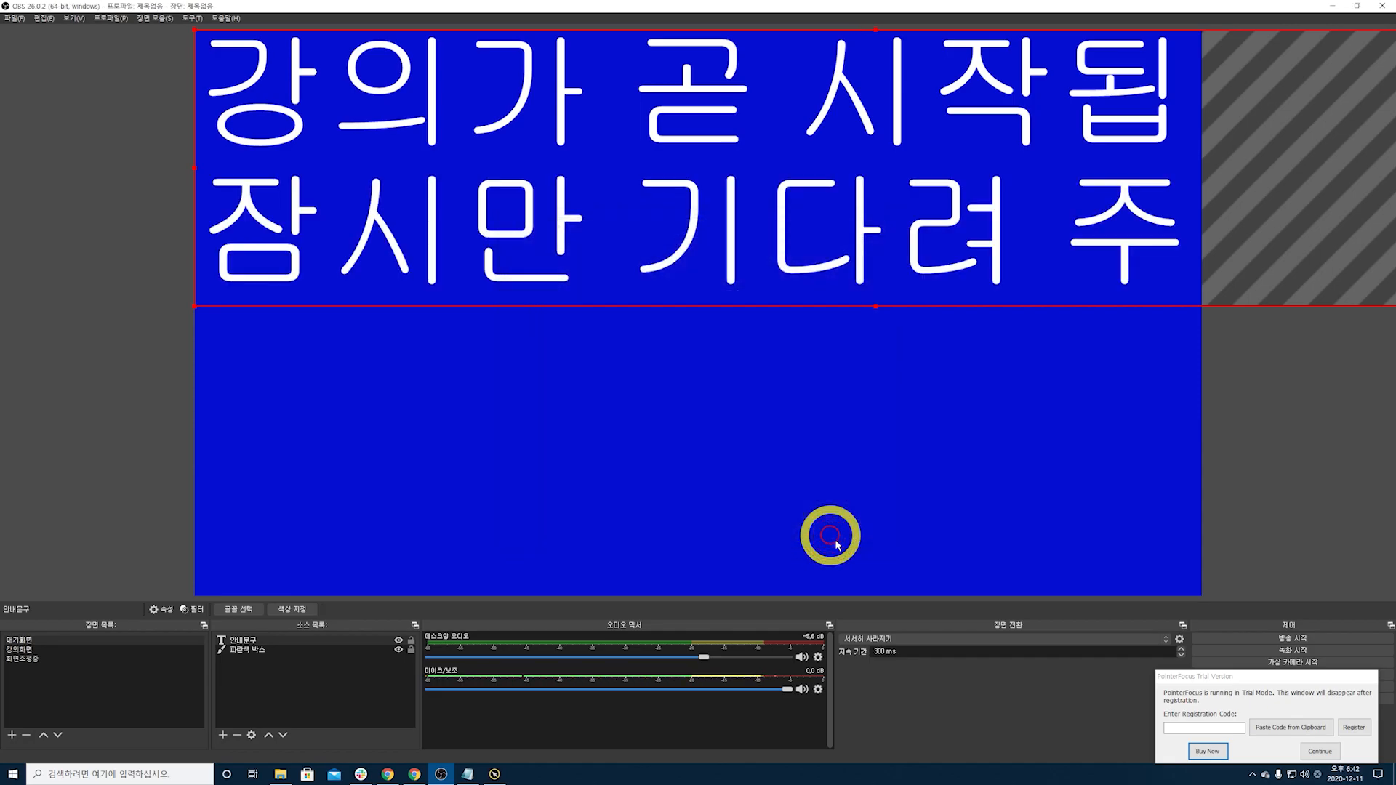
Shrink the two-line 안내문구 text to fit within the canvas and place it at the middle of the blue background.
{"action": "left_click_drag", "start_coordinate": [849, 182], "coordinate": [838, 281]}
{"action": "key", "text": "F11"}
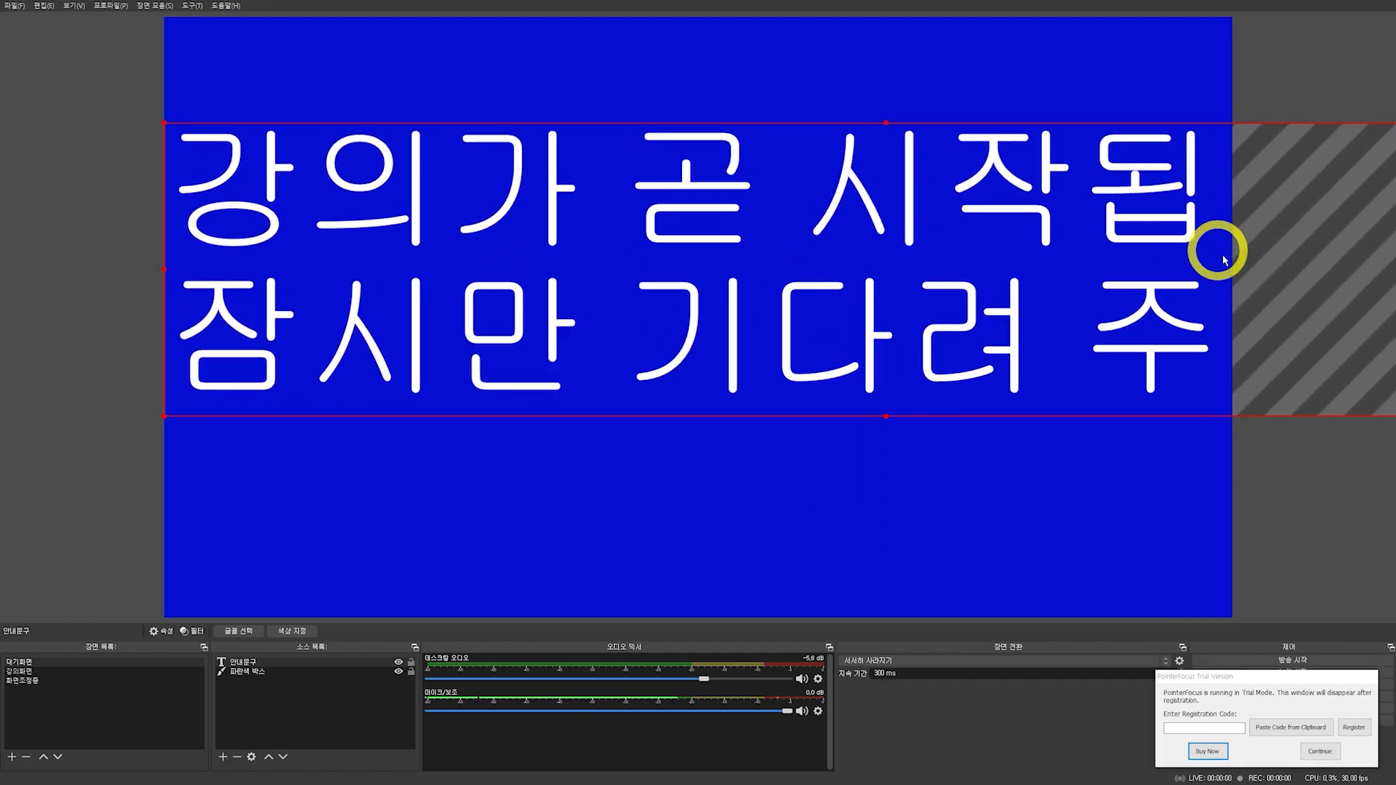
{"action": "key", "text": "F11"}
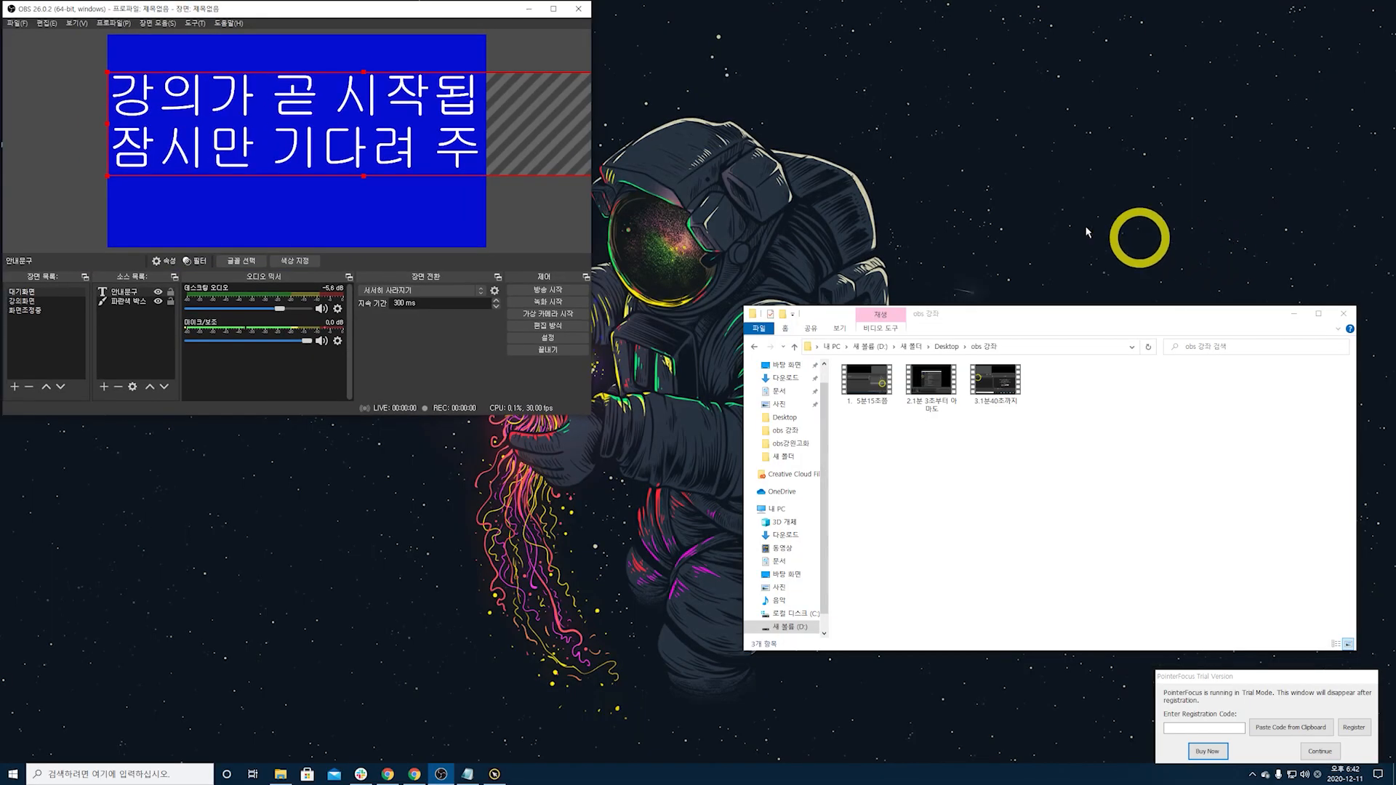
{"action": "double_click", "coordinate": [563, 9]}
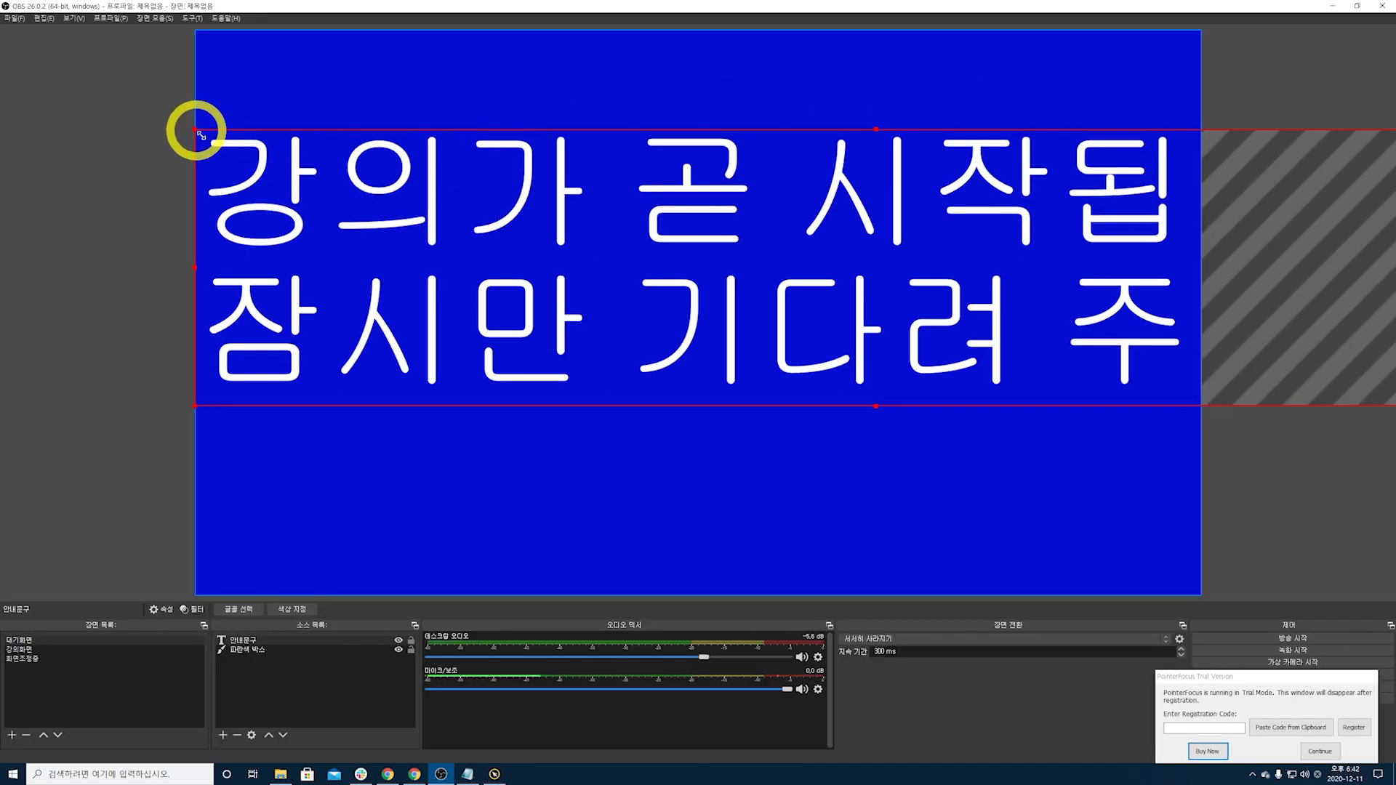
{"action": "left_click_drag", "start_coordinate": [204, 136], "coordinate": [996, 295]}
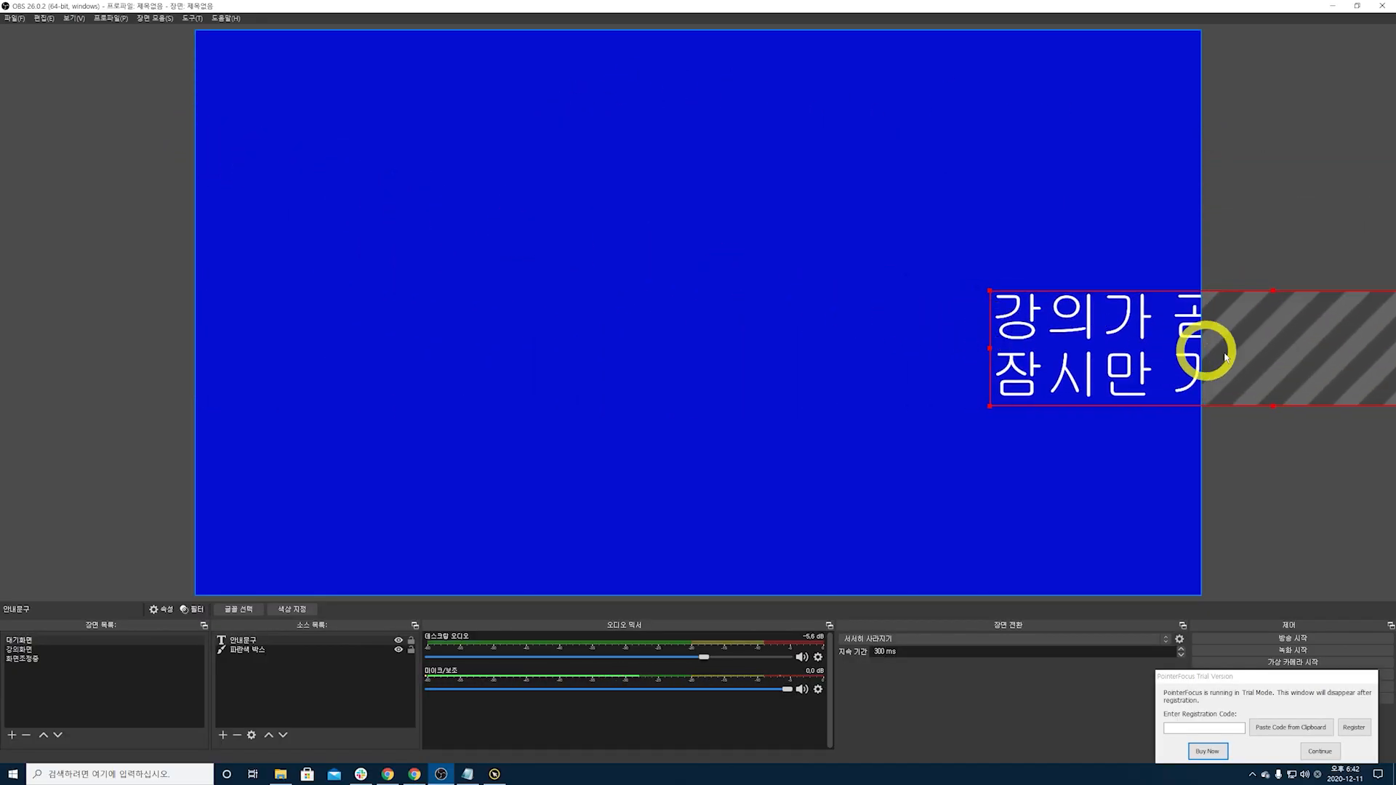
{"action": "left_click_drag", "start_coordinate": [1169, 351], "coordinate": [604, 320]}
{"action": "left_click", "coordinate": [847, 513]}
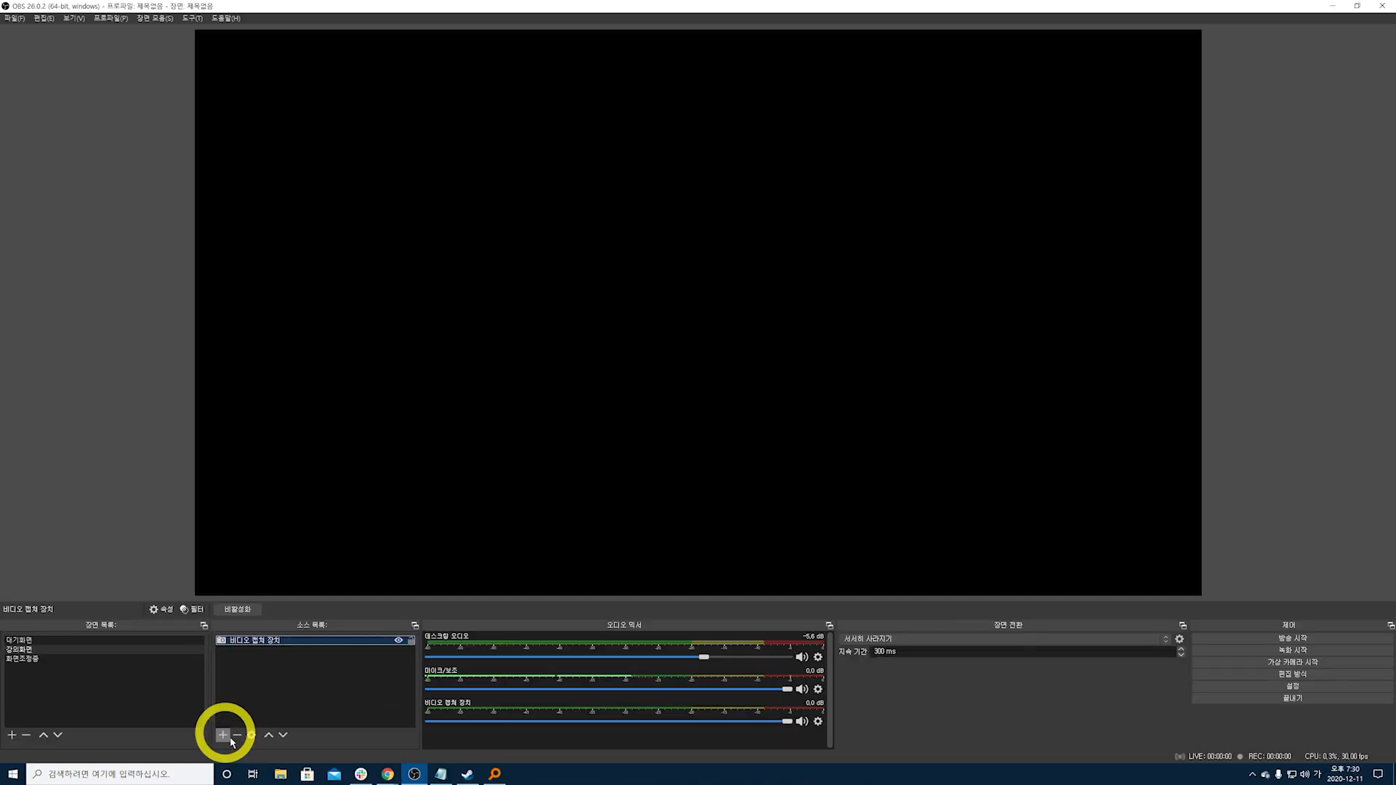
Remove the existing video capture device source from the 강의화면 scene.
{"action": "left_click", "coordinate": [223, 735]}
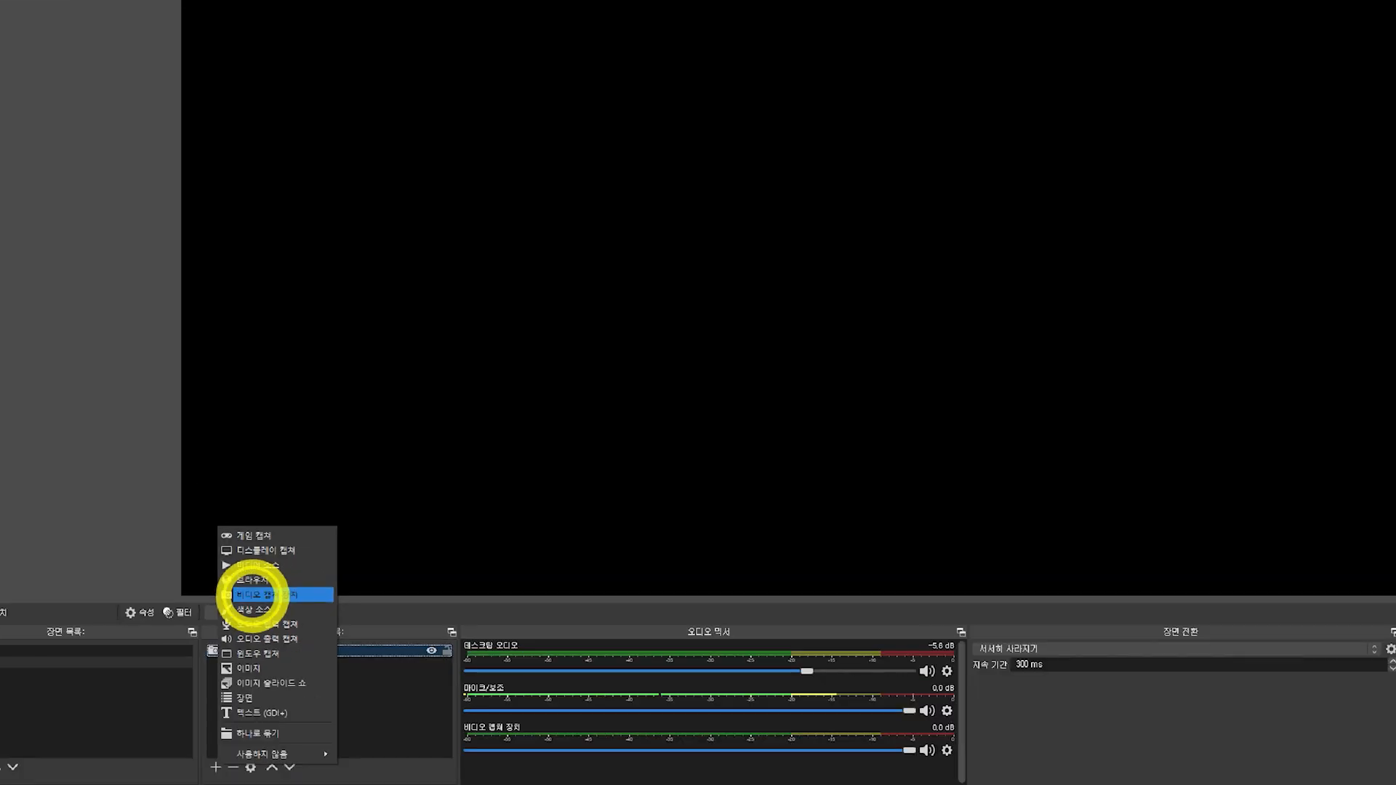
{"action": "left_click", "coordinate": [262, 594]}
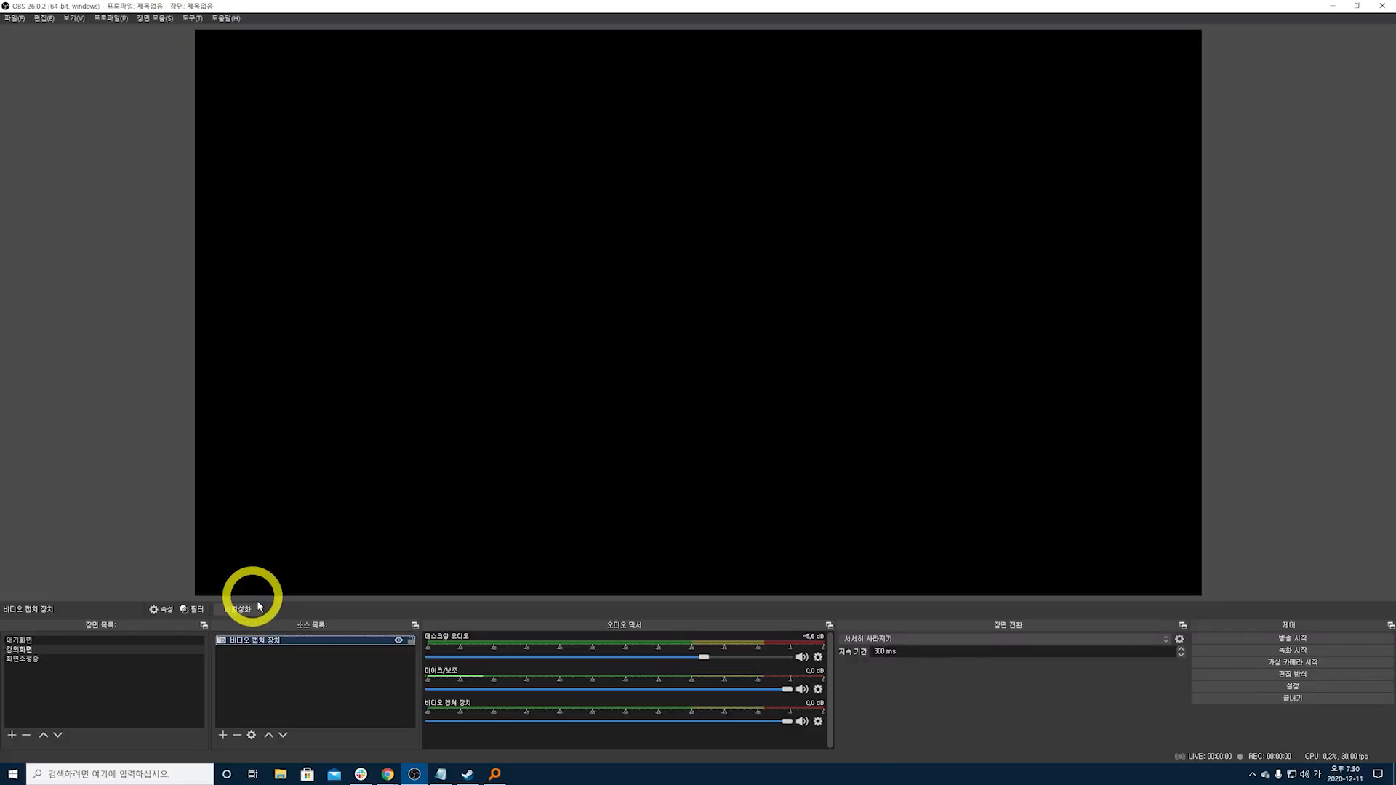
{"action": "left_click", "coordinate": [237, 735]}
{"action": "left_click", "coordinate": [725, 399]}
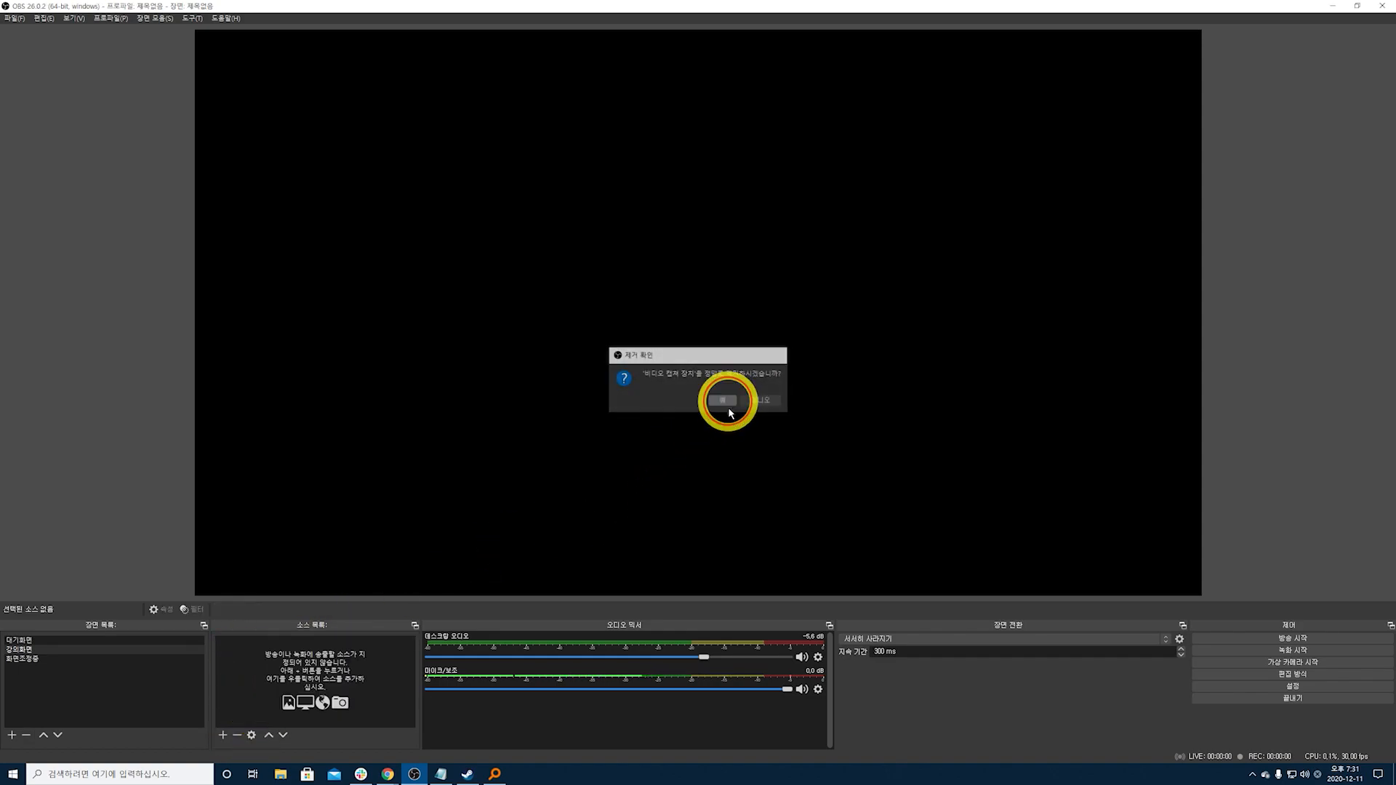
Add a new video capture device source to the 강의화면 scene, keeping its default name.
{"action": "left_click", "coordinate": [224, 736]}
{"action": "left_click", "coordinate": [280, 599]}
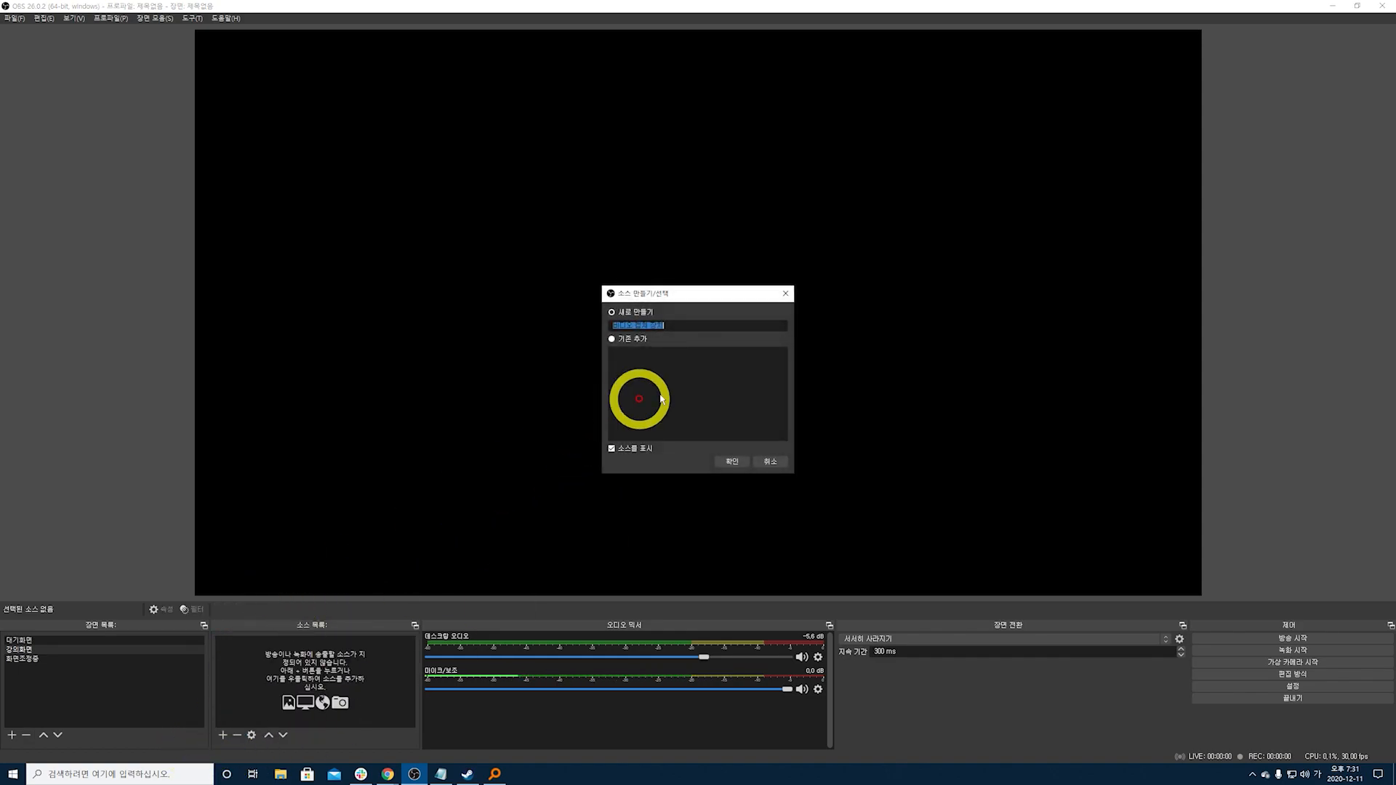
{"action": "left_click", "coordinate": [729, 466]}
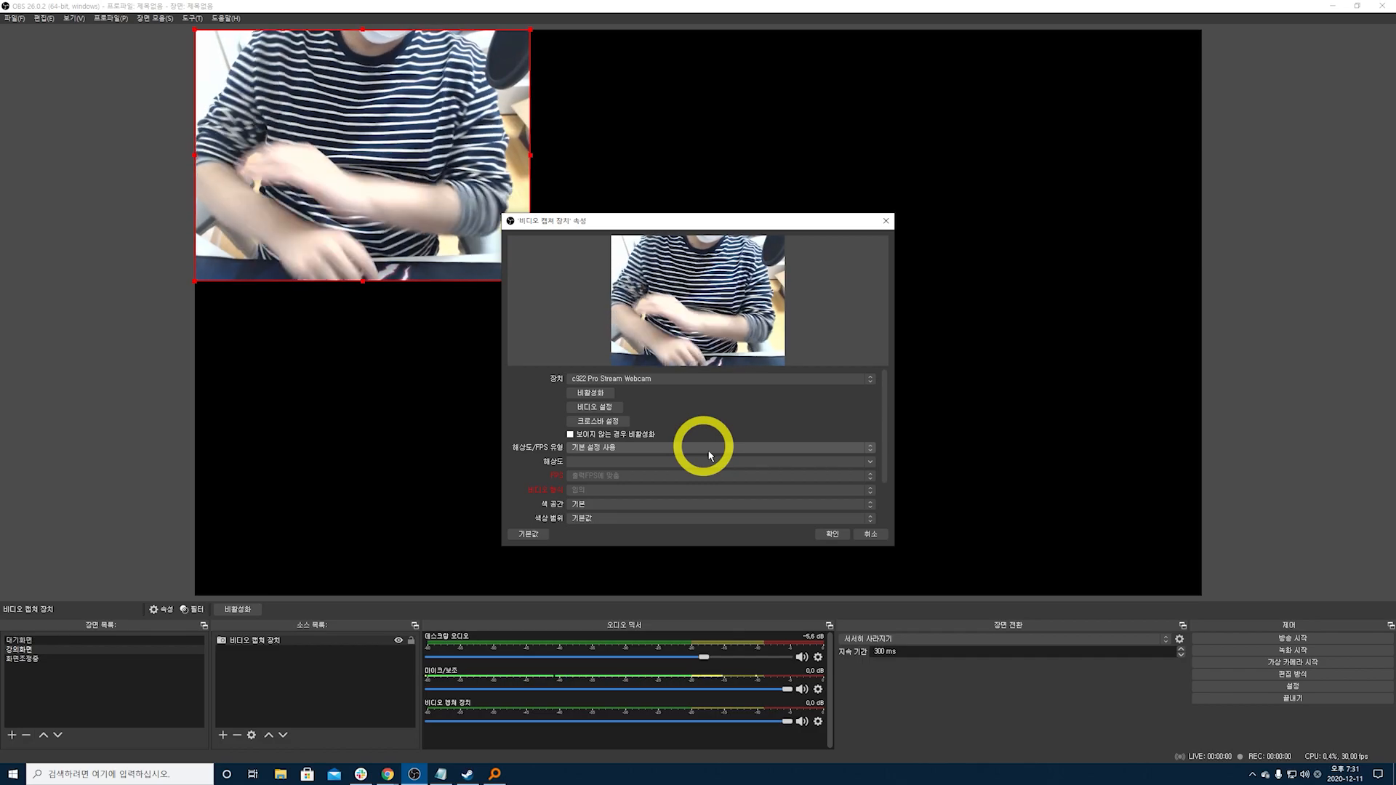
Set the webcam's resolution/FPS type to 사용자 정의 (custom) and its resolution to 1920x1080.
{"action": "left_click", "coordinate": [666, 447]}
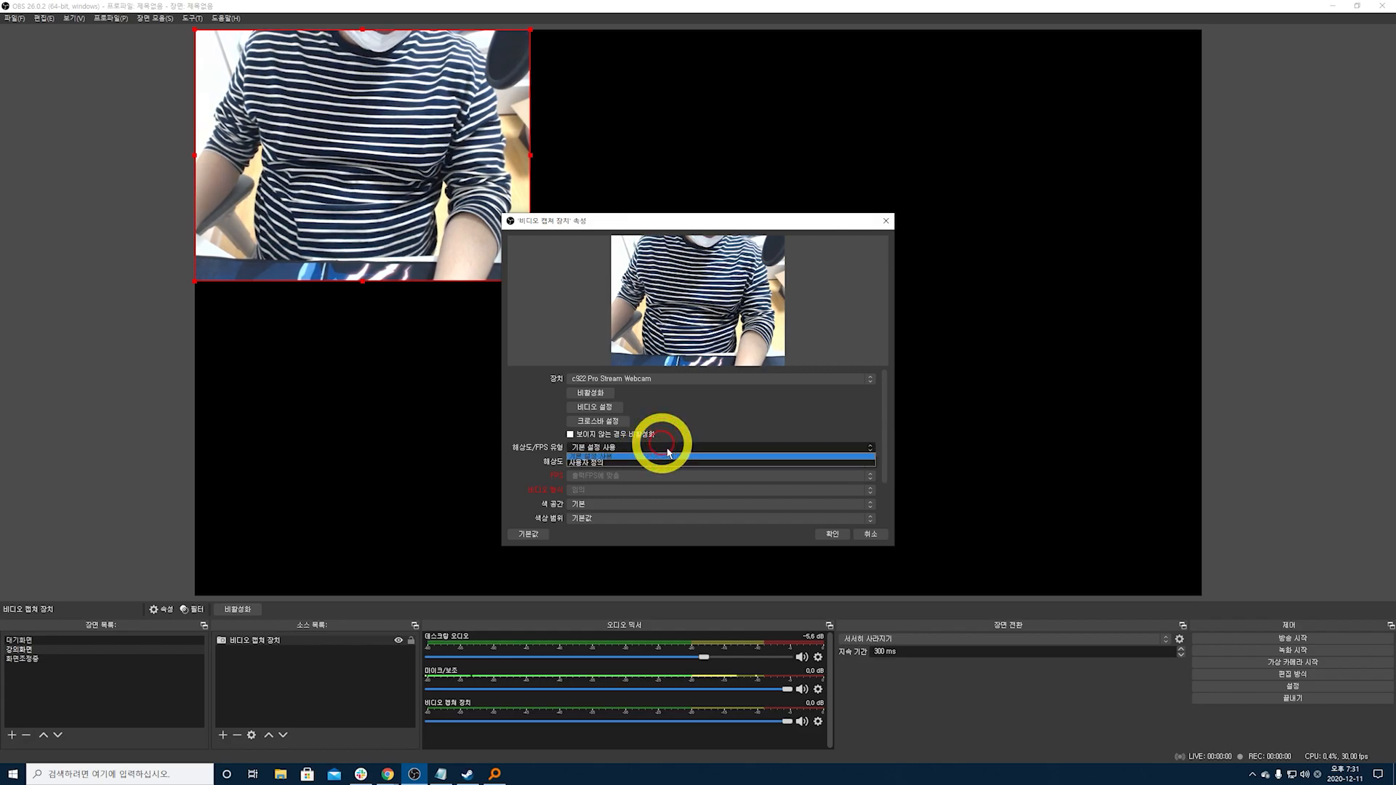
{"action": "left_click", "coordinate": [699, 461]}
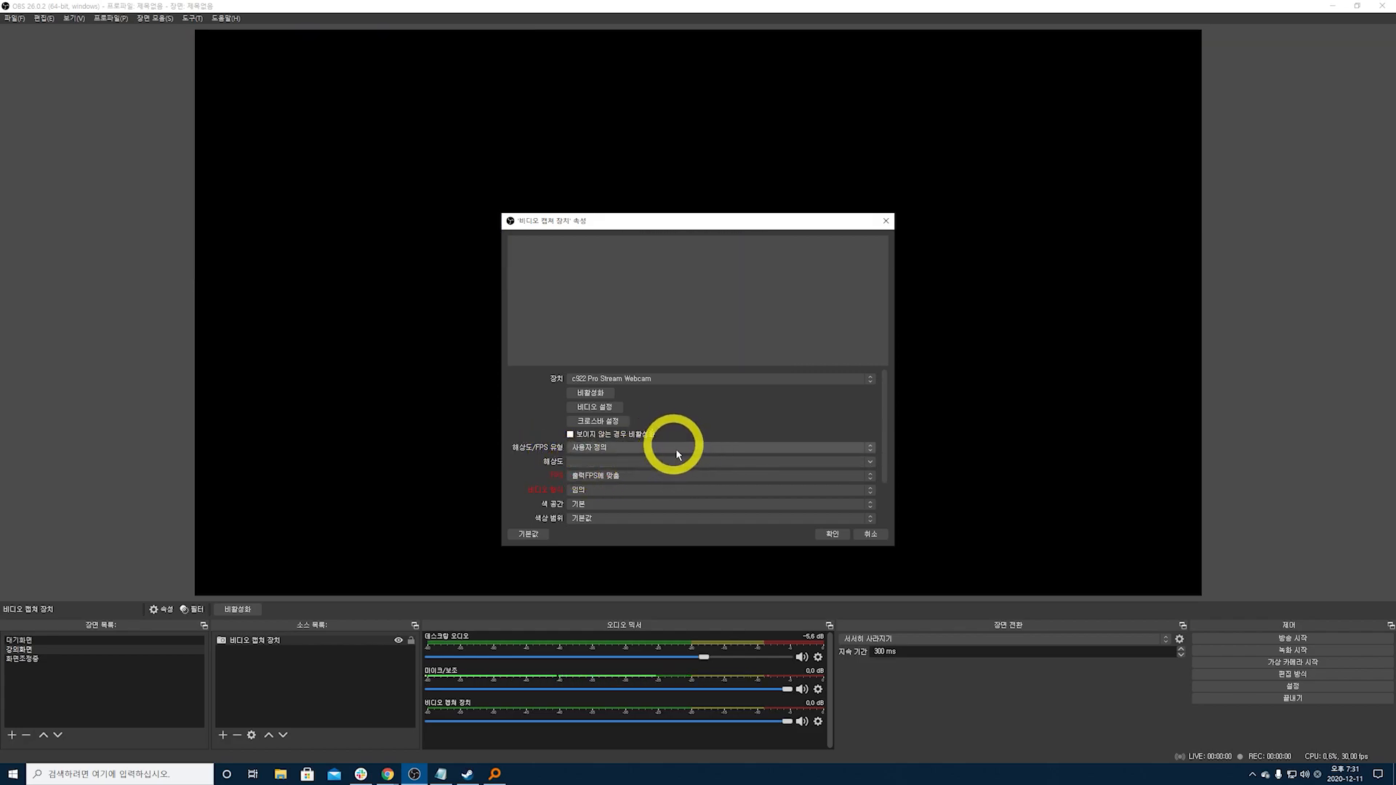
{"action": "left_click", "coordinate": [865, 463]}
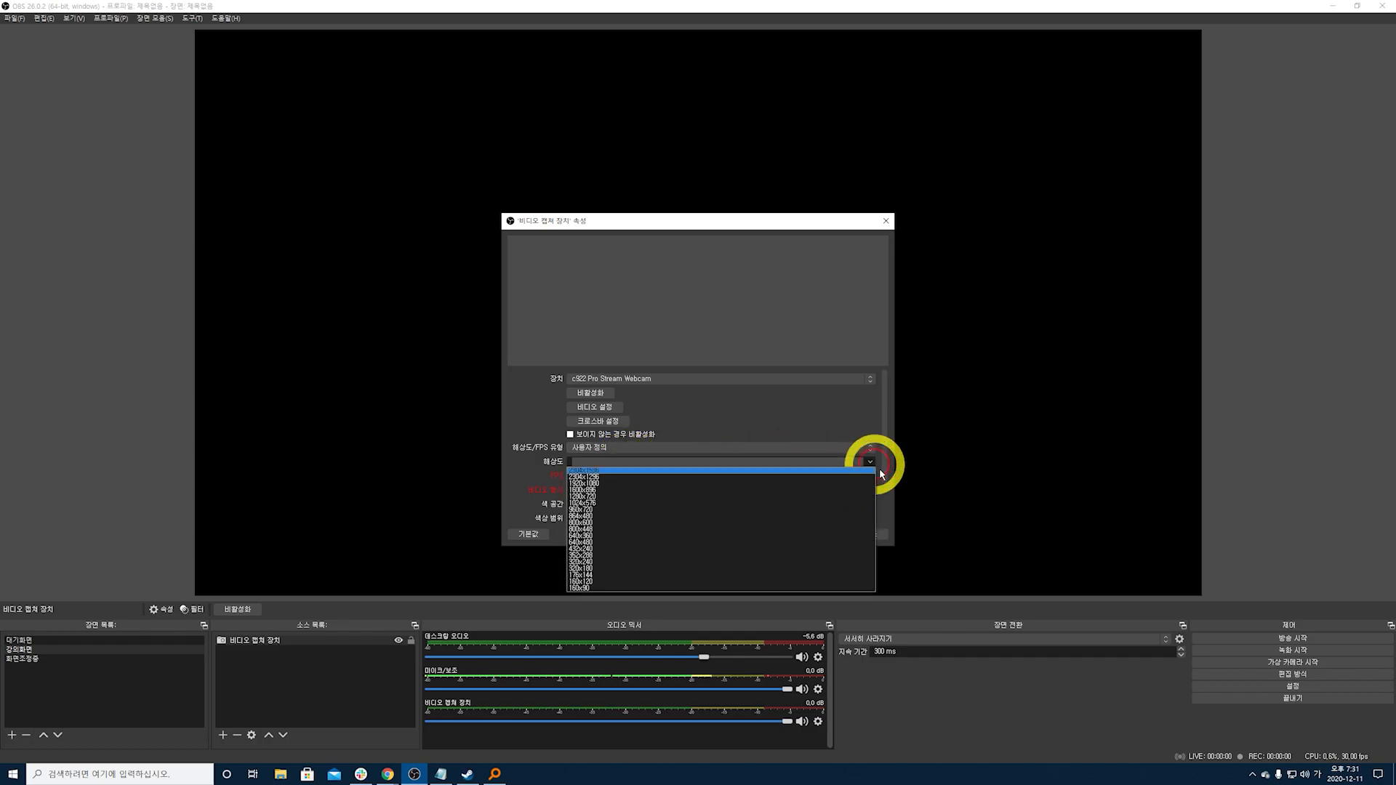
{"action": "left_click", "coordinate": [629, 482]}
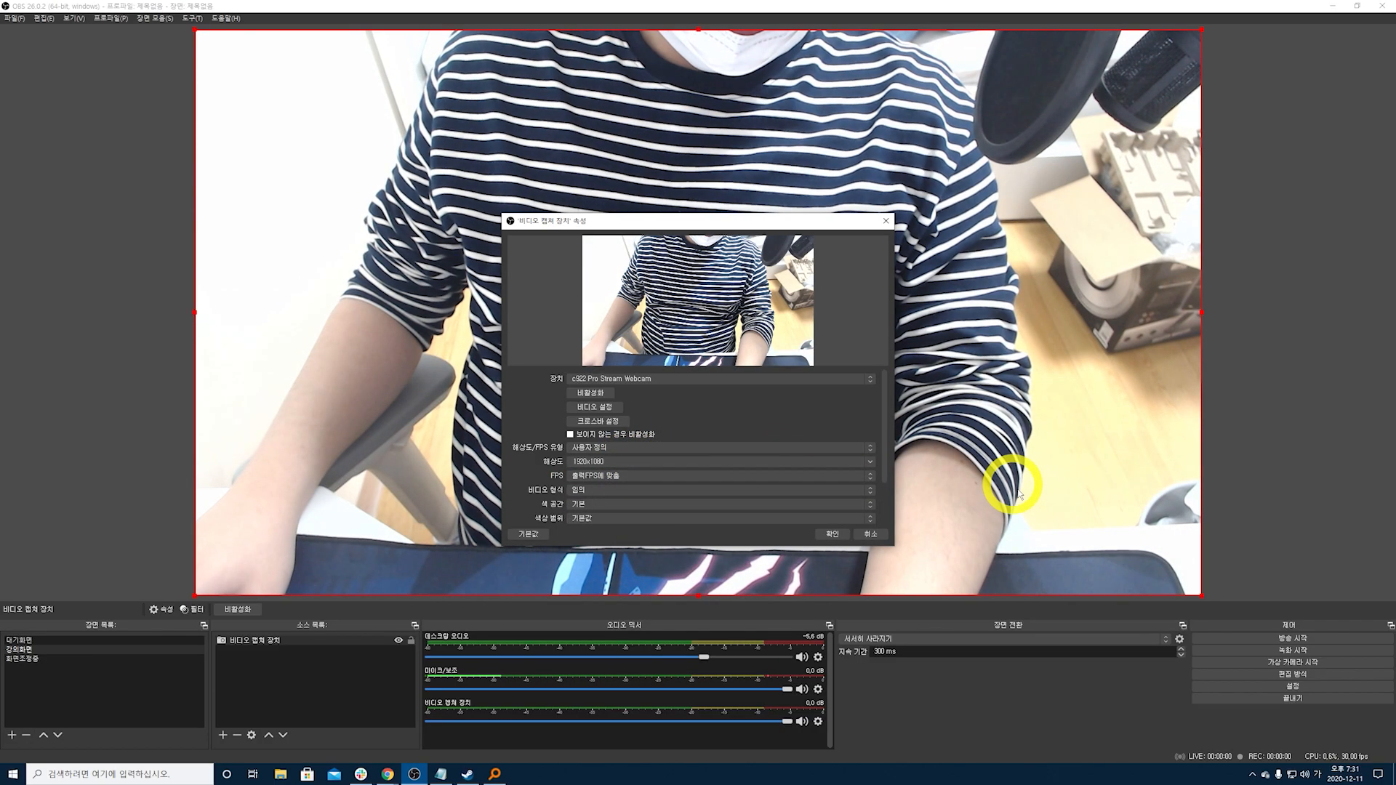
Scale the webcam image down into the canvas's lower-right corner, accept its properties, and fine-tune its size slightly larger.
{"action": "left_click_drag", "start_coordinate": [198, 34], "coordinate": [1029, 499]}
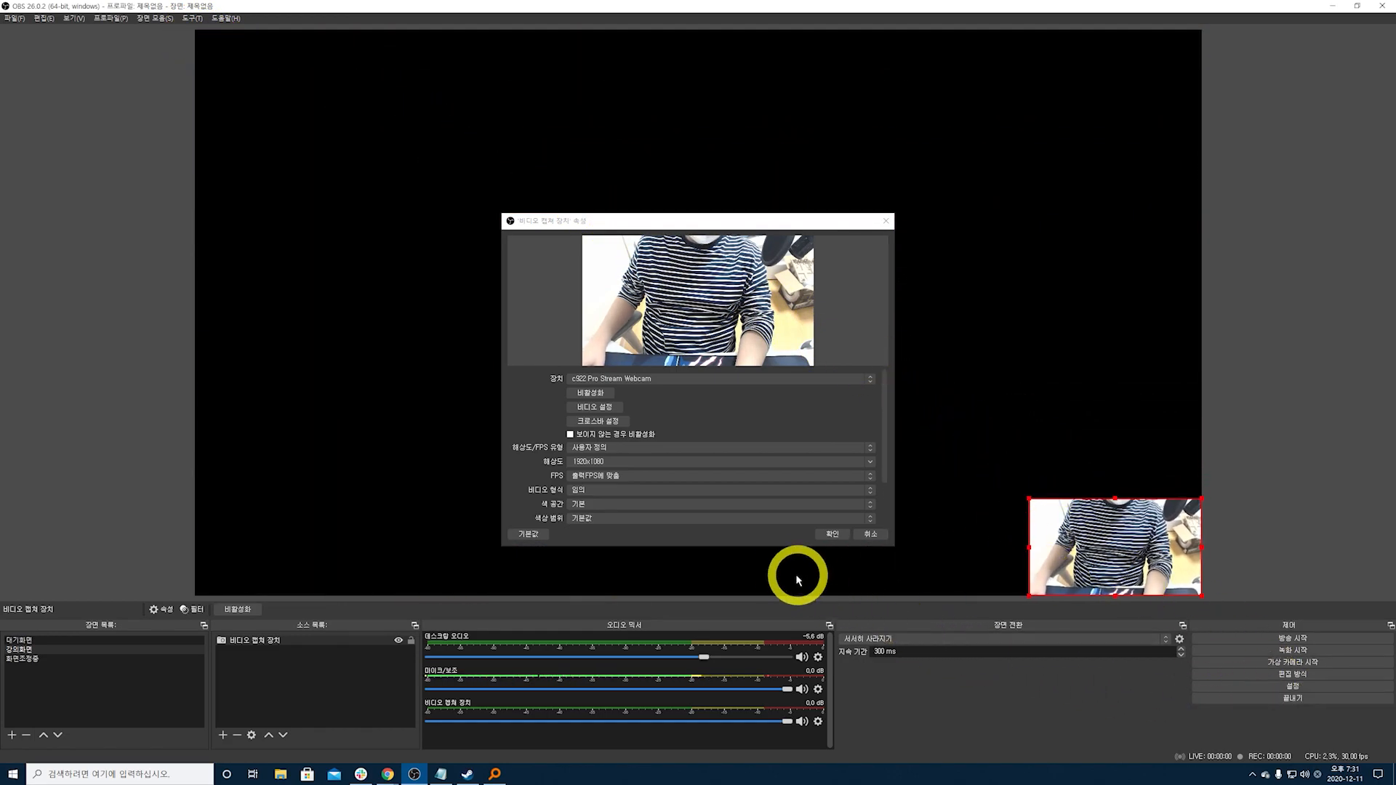
{"action": "left_click", "coordinate": [833, 535]}
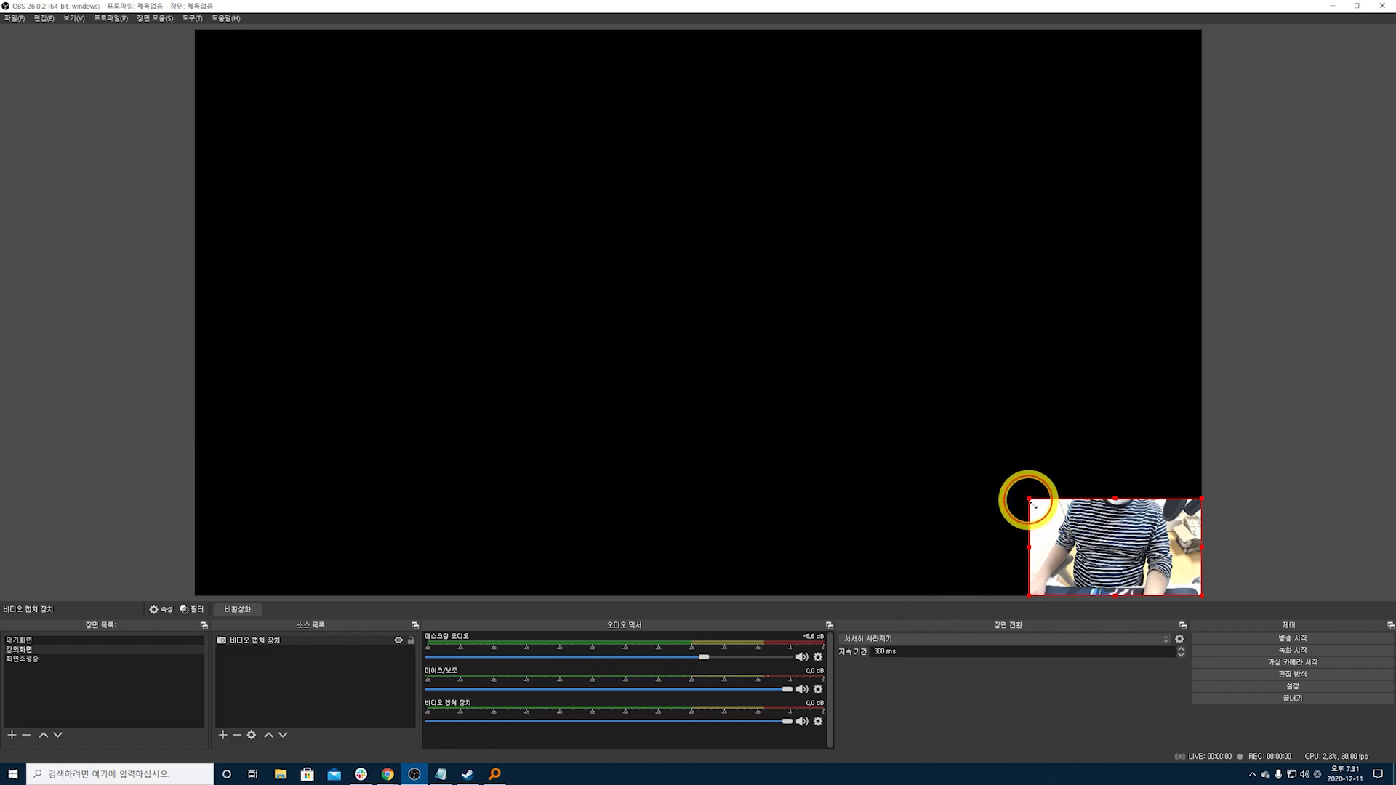
{"action": "left_click_drag", "start_coordinate": [1031, 502], "coordinate": [1003, 466]}
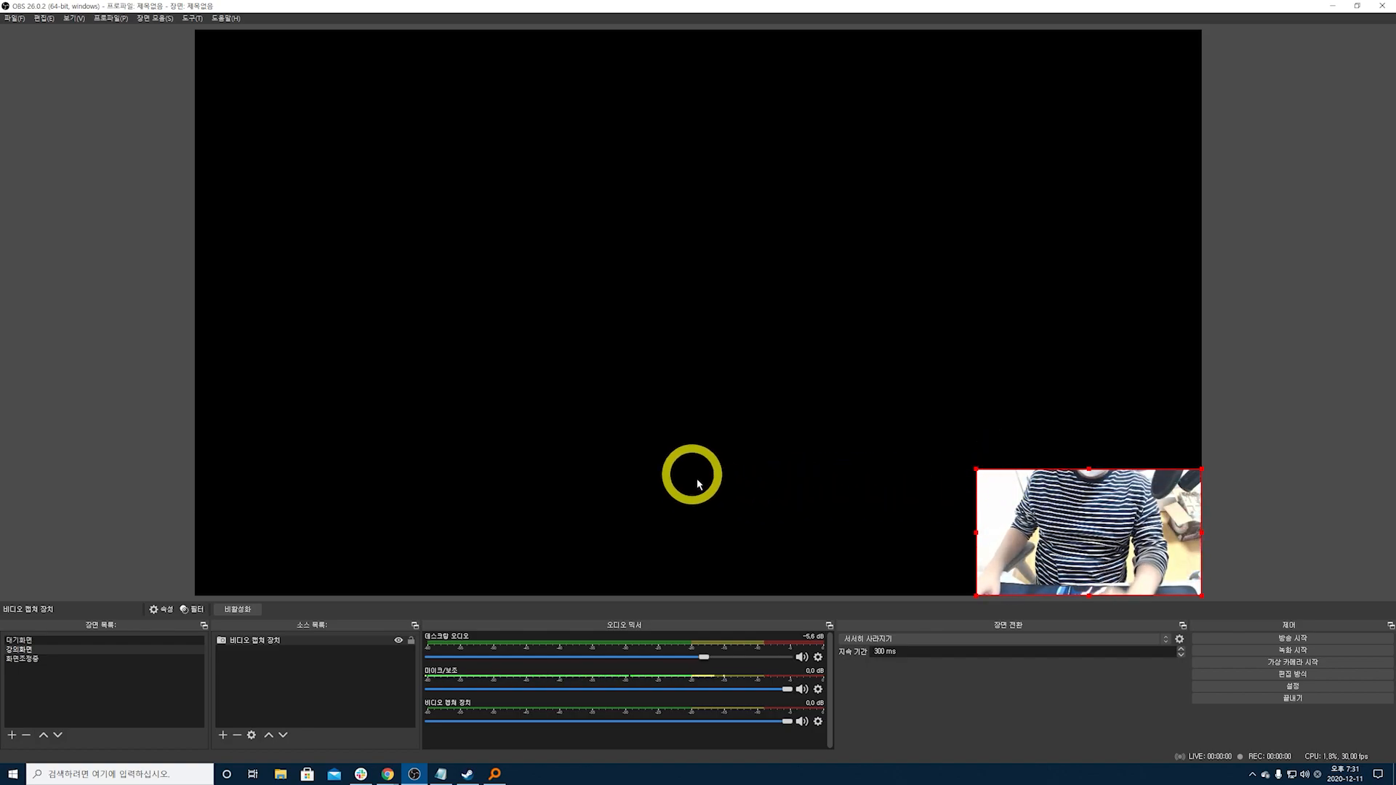
{"action": "left_click", "coordinate": [758, 514]}
{"action": "left_click", "coordinate": [1321, 750]}
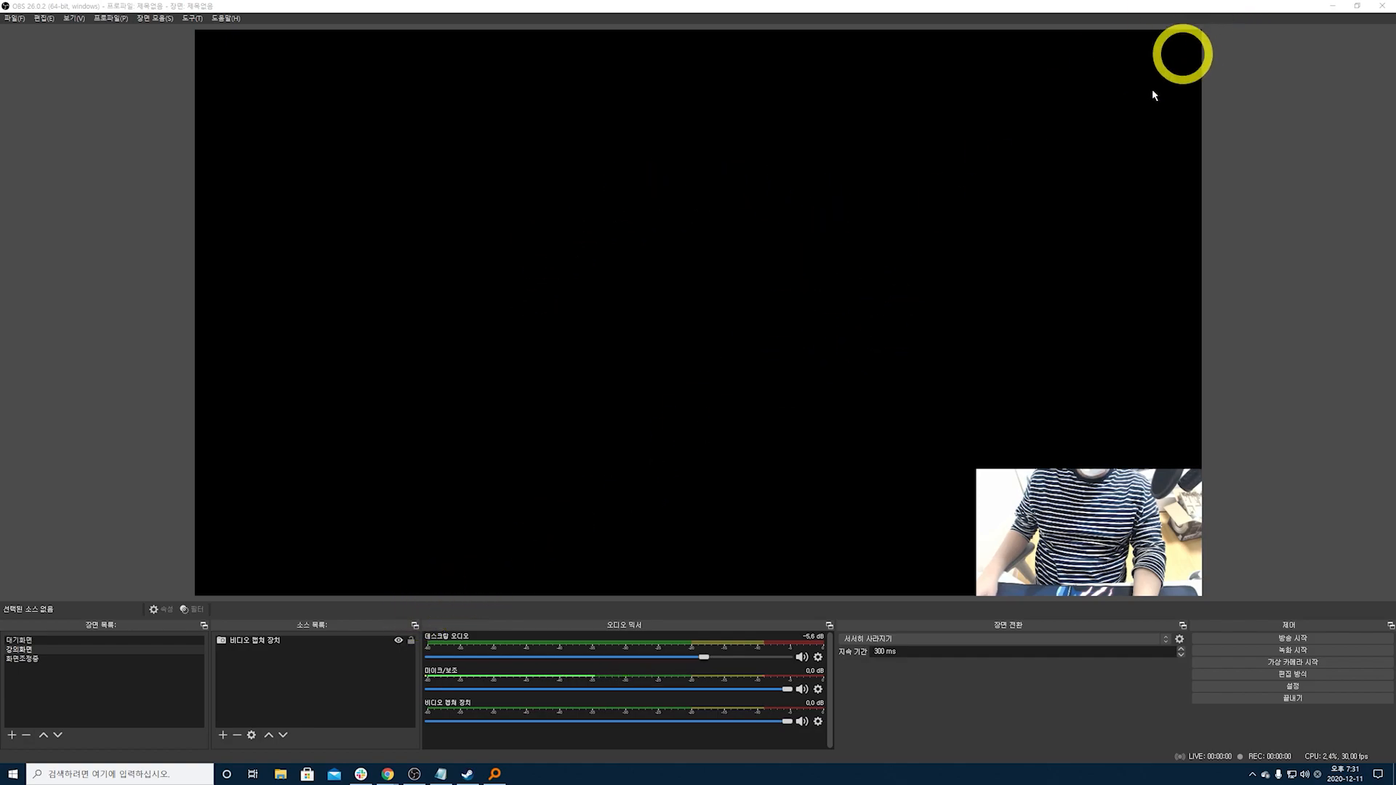
{"action": "left_click", "coordinate": [223, 735]}
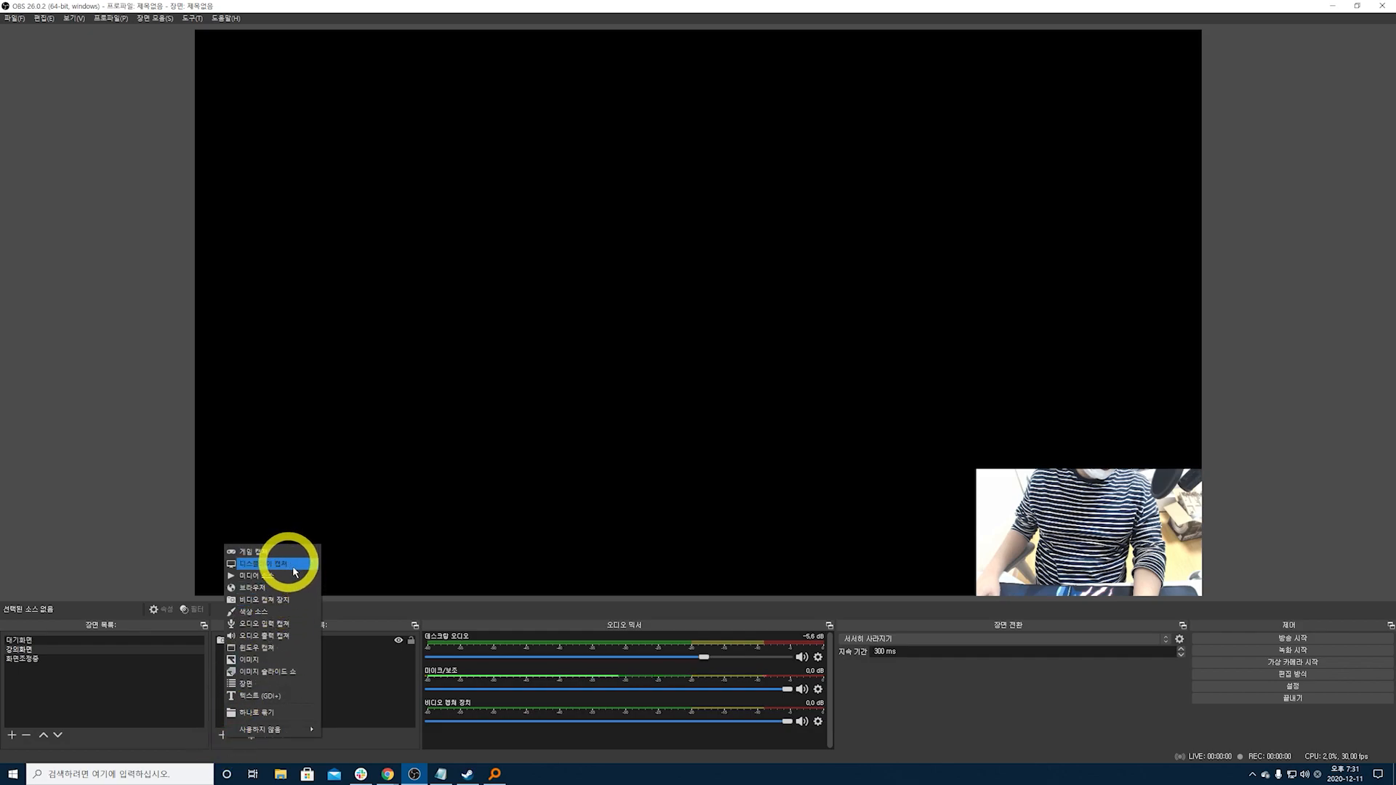
{"action": "left_click", "coordinate": [294, 572]}
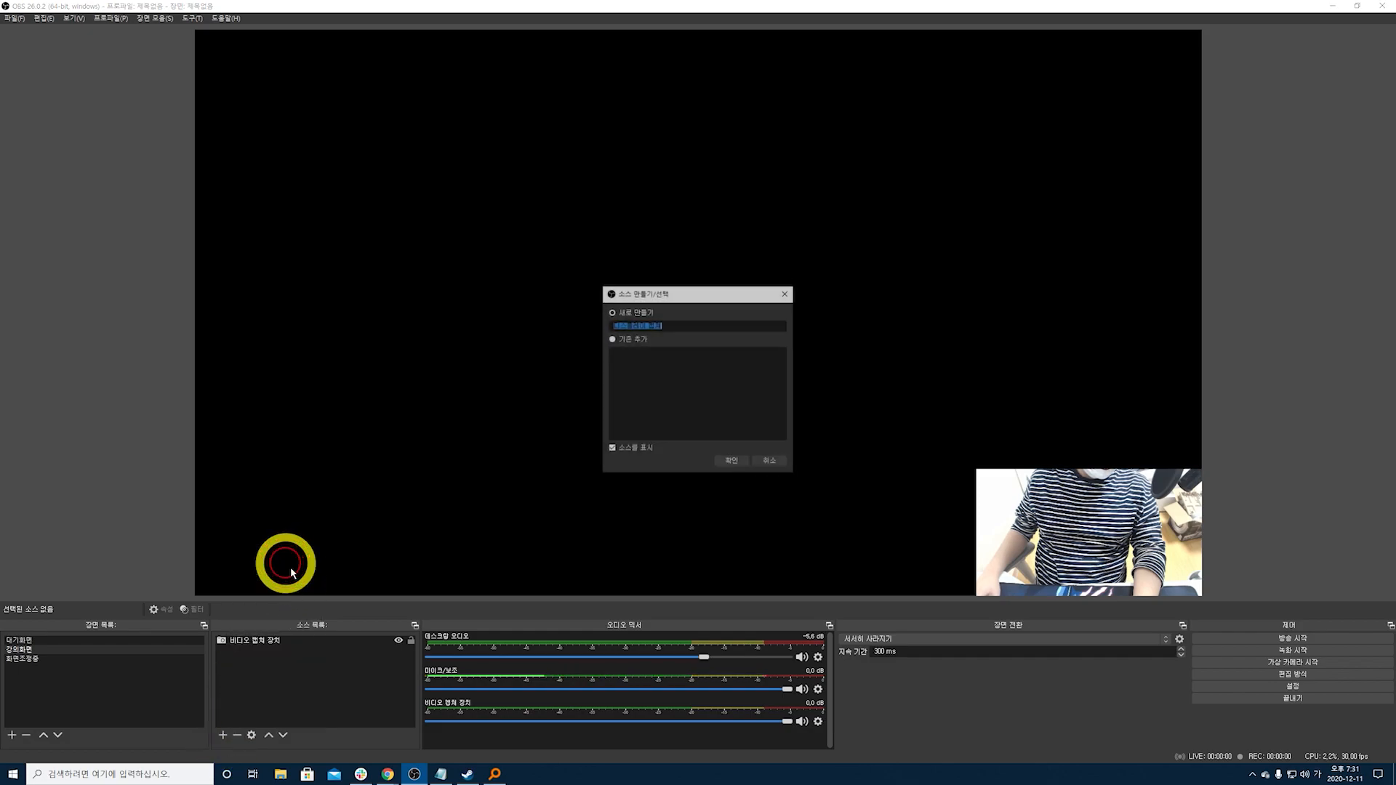
{"action": "left_click", "coordinate": [786, 472]}
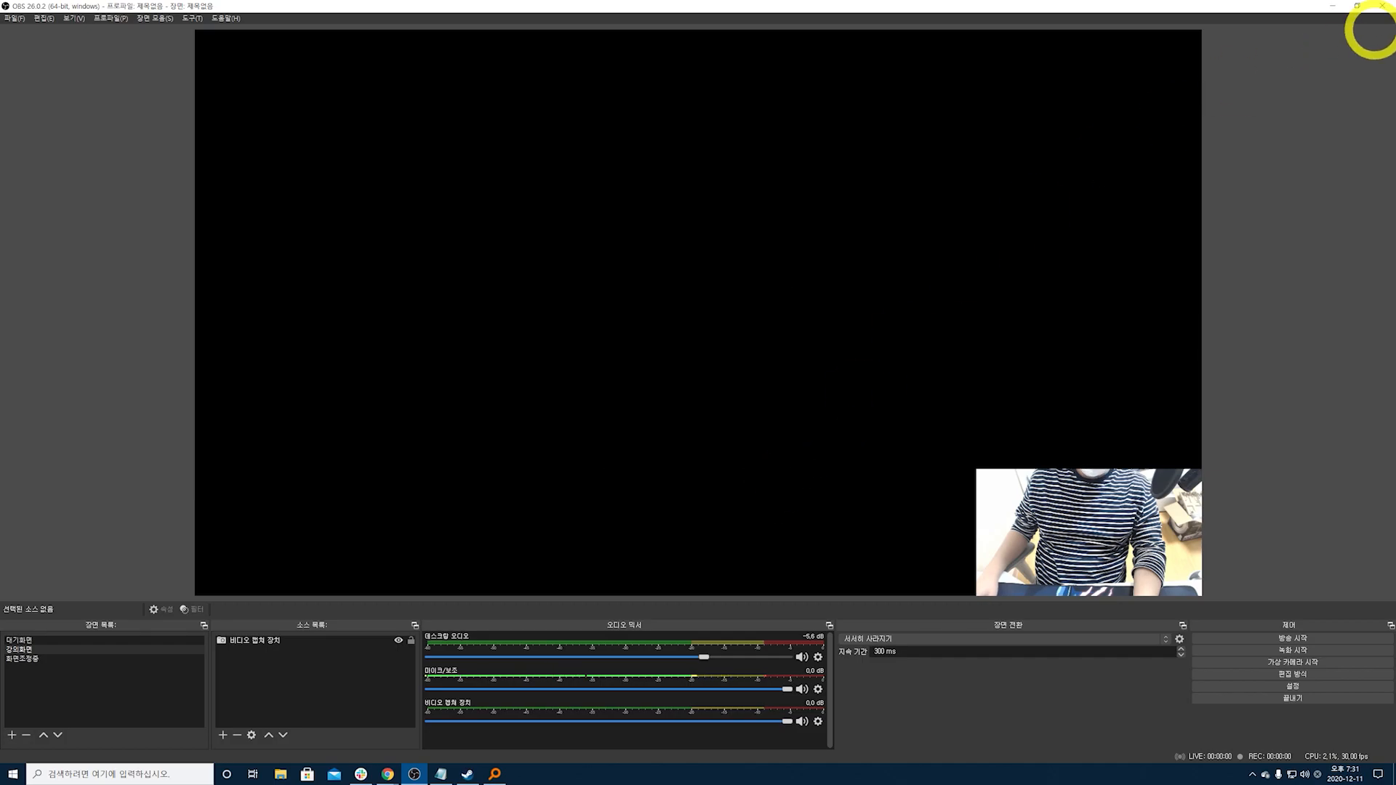
Restore the maximized program window to its smaller size and move it over the desktop.
{"action": "left_click", "coordinate": [1357, 6]}
{"action": "left_click_drag", "start_coordinate": [604, 3], "coordinate": [691, 103]}
{"action": "left_click_drag", "start_coordinate": [507, 15], "coordinate": [979, 212]}
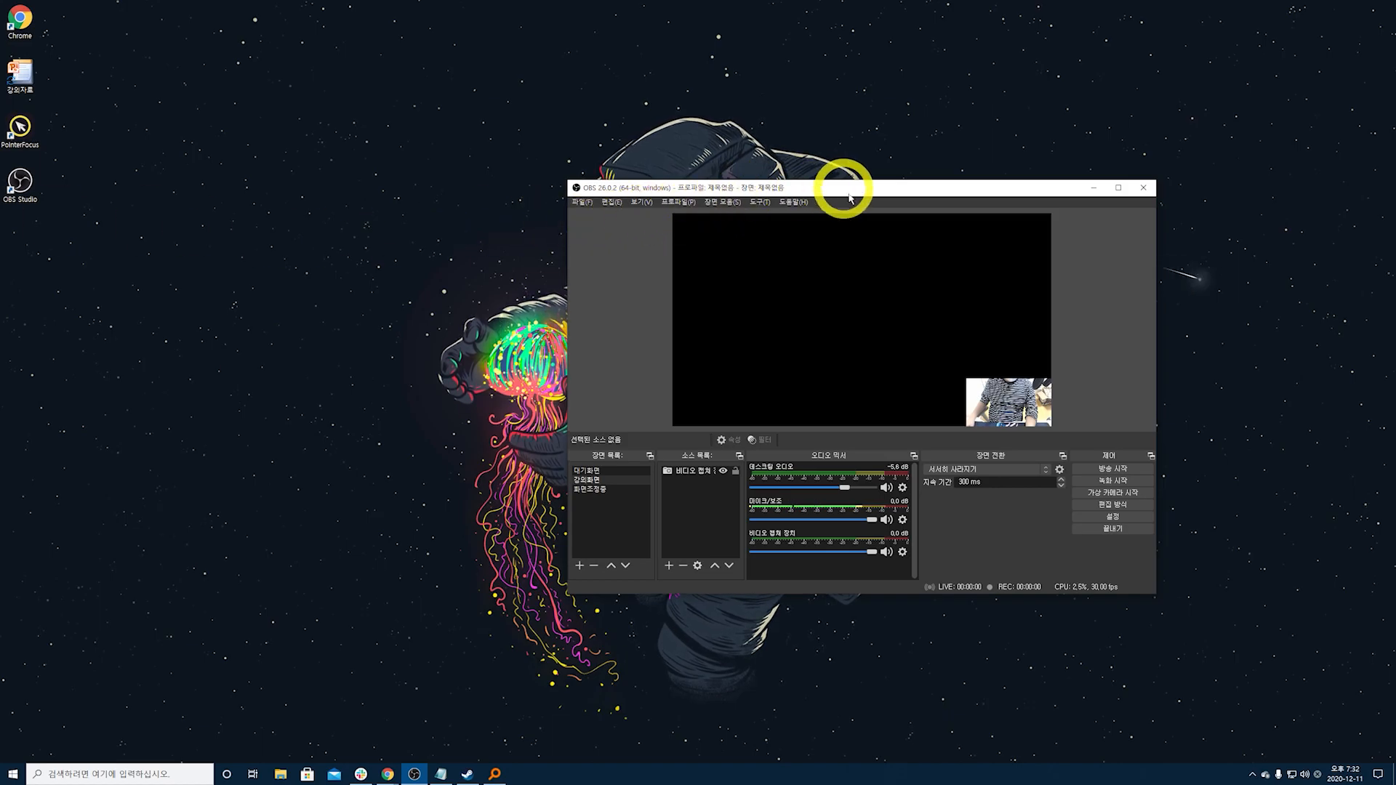
{"action": "left_click", "coordinate": [580, 565]}
{"action": "left_click", "coordinate": [886, 415]}
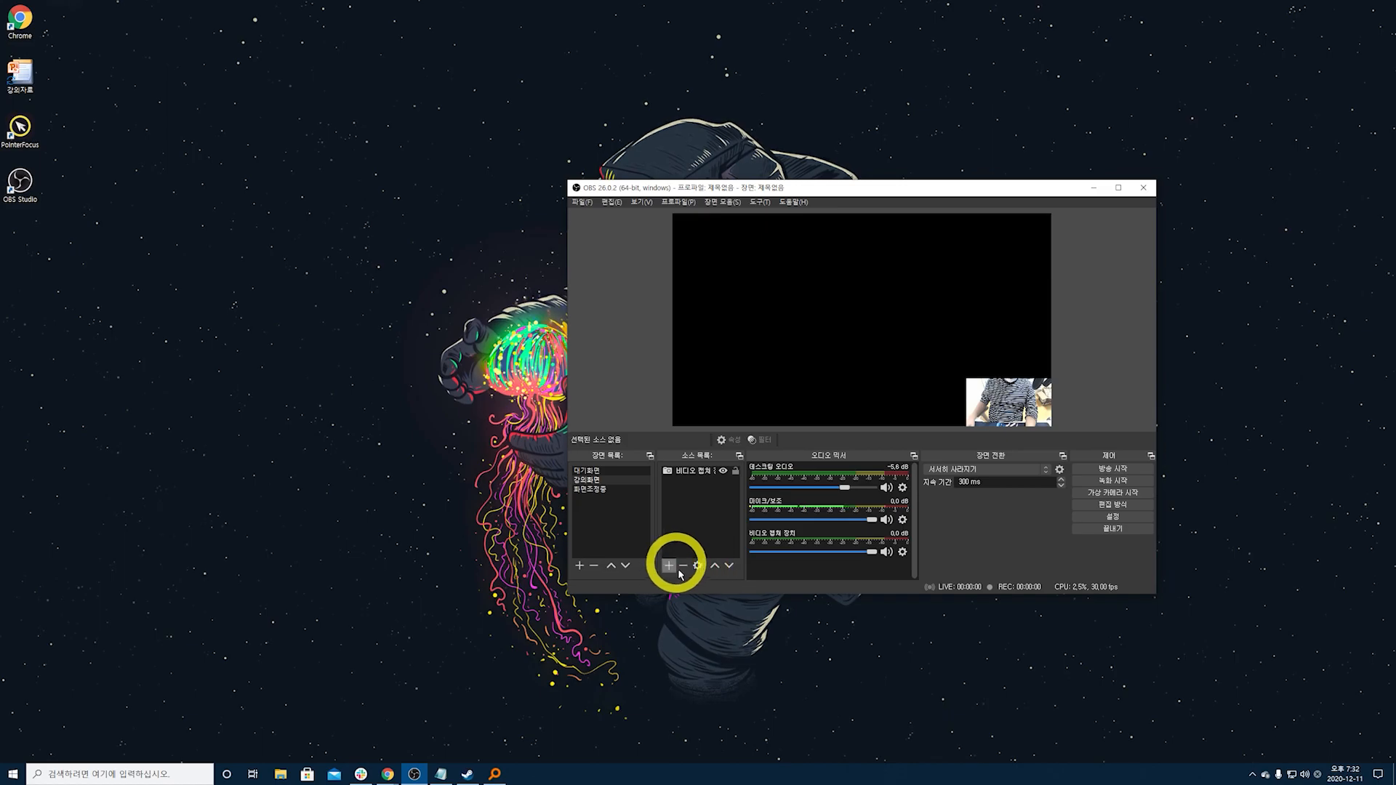
Add a display capture source to the 강의화면 scene with its default name, capturing 디스플레이 1 at 2560x1440 with the cursor included.
{"action": "left_click", "coordinate": [668, 565]}
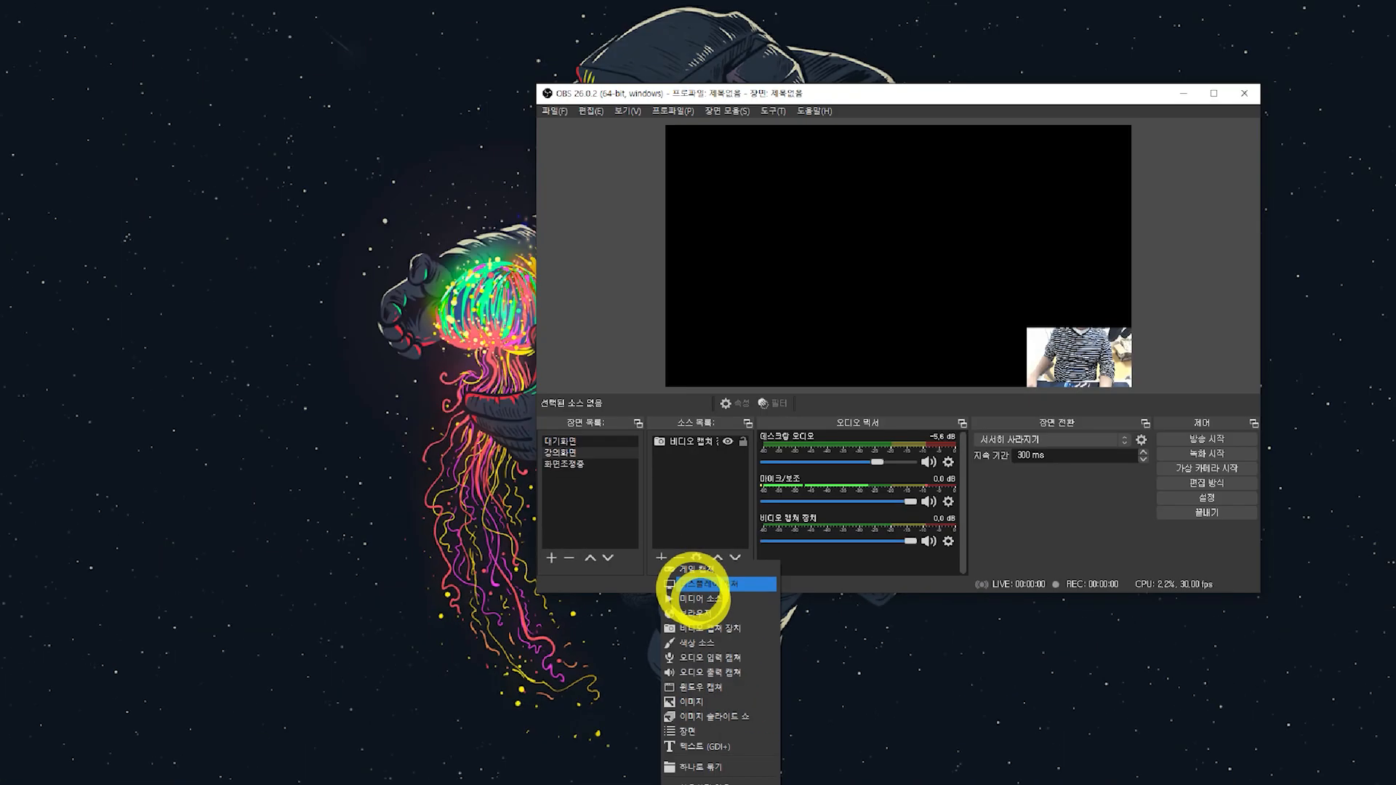
{"action": "left_click", "coordinate": [698, 588]}
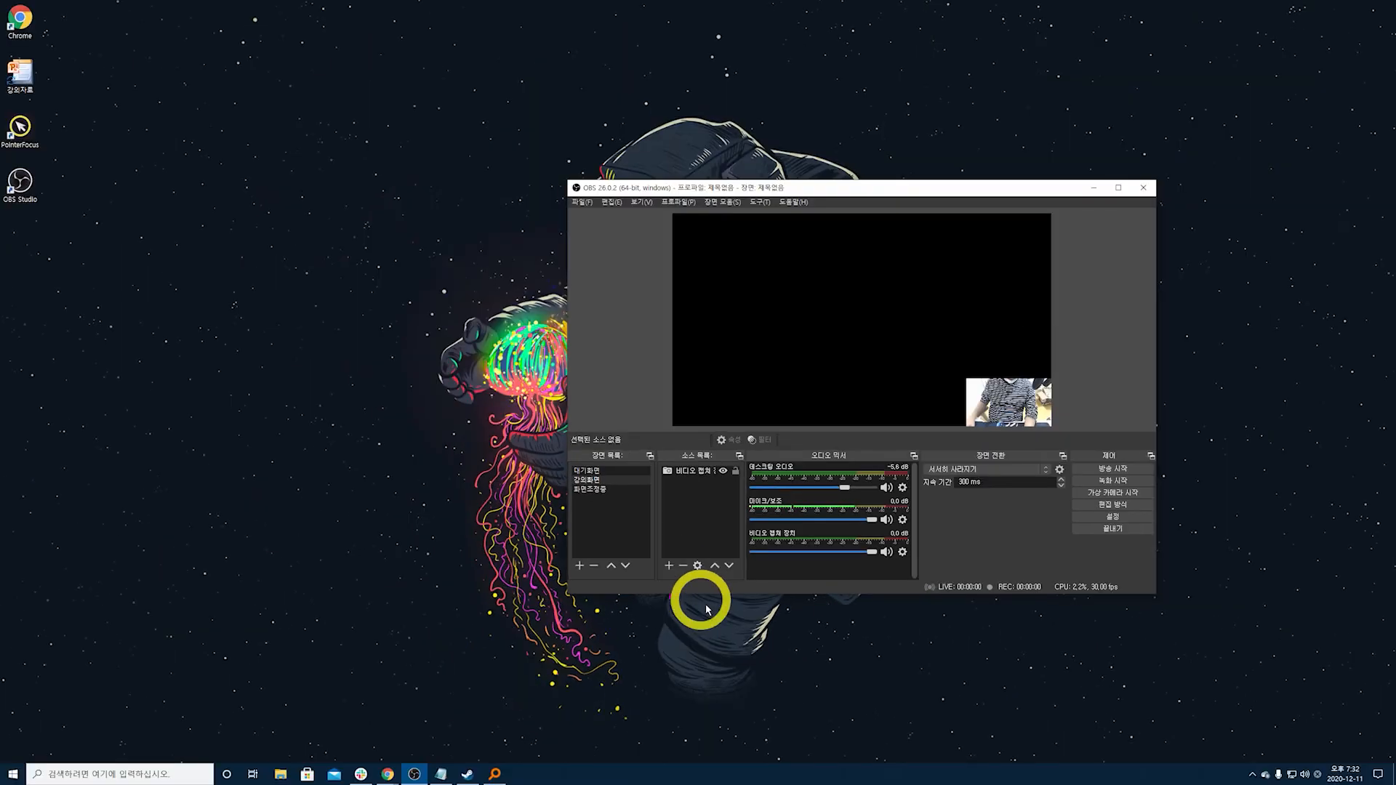
{"action": "left_click", "coordinate": [670, 566]}
{"action": "left_click", "coordinate": [691, 585]}
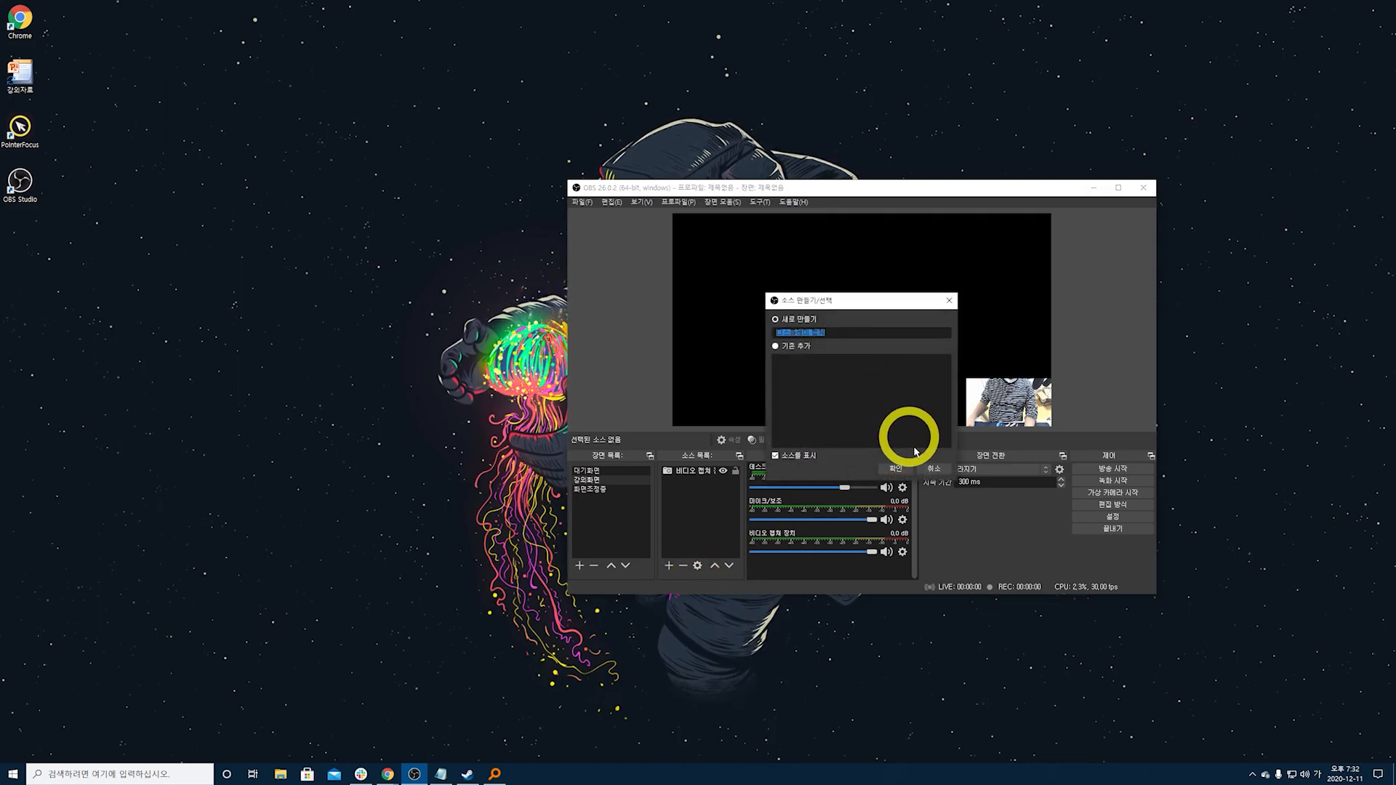
{"action": "left_click", "coordinate": [900, 477]}
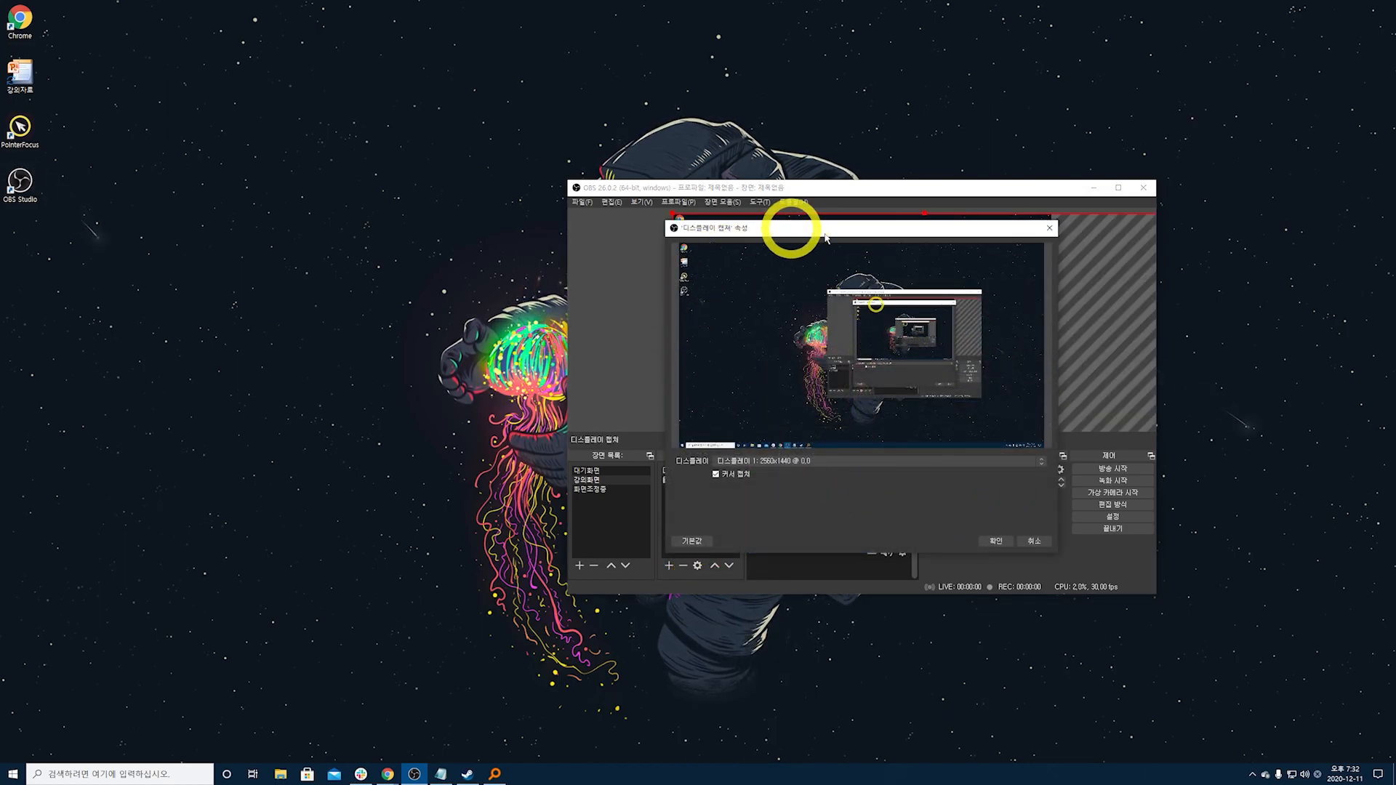
{"action": "left_click", "coordinate": [996, 542]}
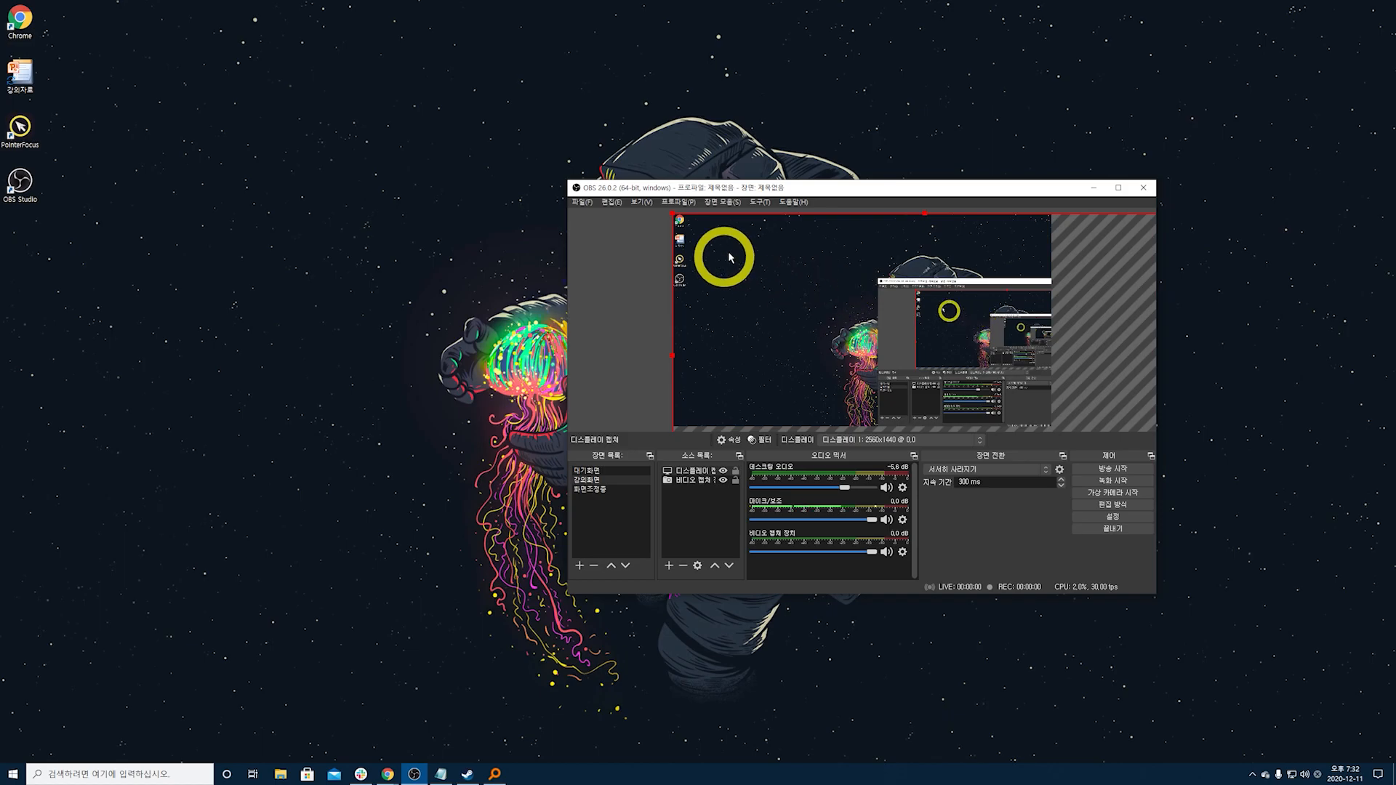
Scale the display capture source down so the whole captured desktop fits exactly inside the canvas.
{"action": "left_click_drag", "start_coordinate": [674, 217], "coordinate": [709, 249]}
{"action": "left_click_drag", "start_coordinate": [905, 344], "coordinate": [1019, 434]}
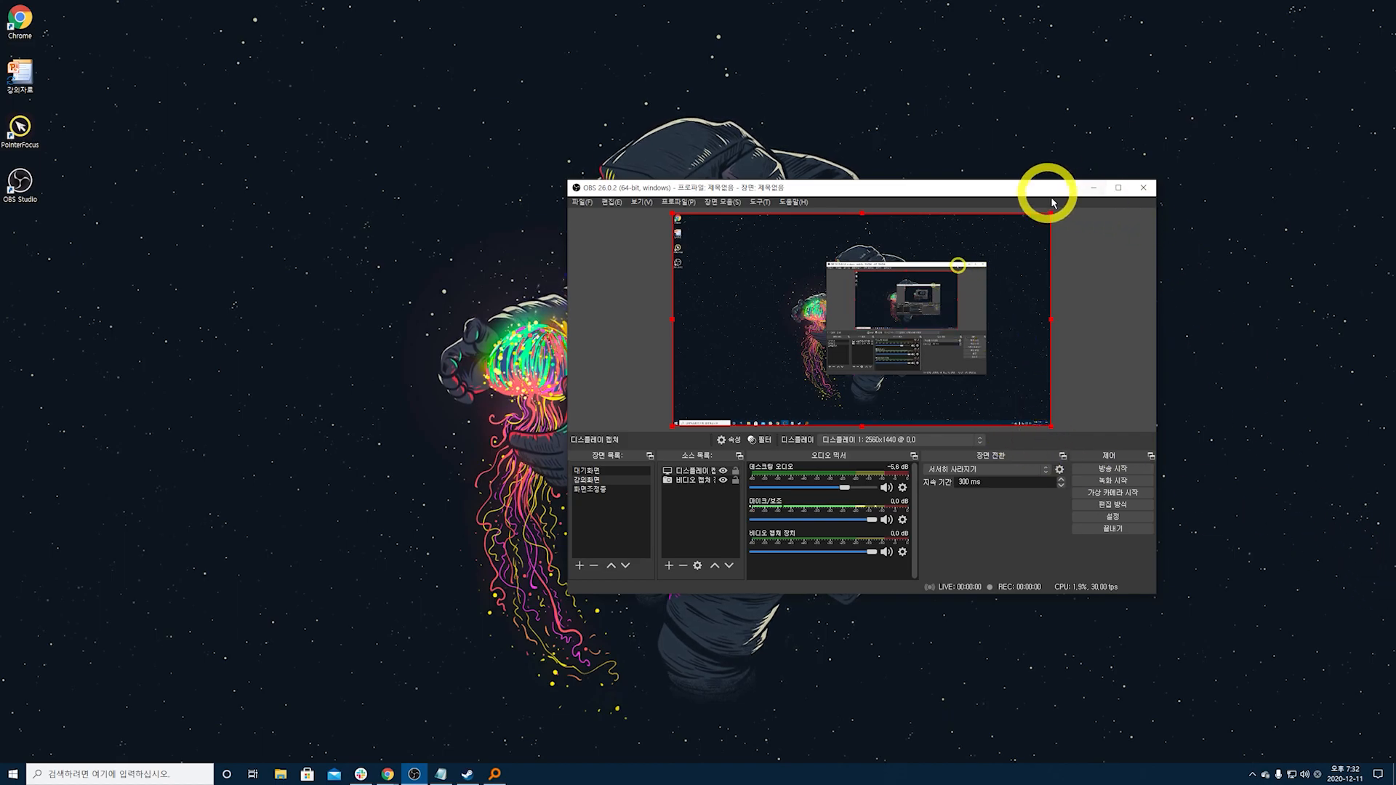
{"action": "left_click_drag", "start_coordinate": [1047, 189], "coordinate": [981, 146]}
{"action": "double_click", "coordinate": [981, 146]}
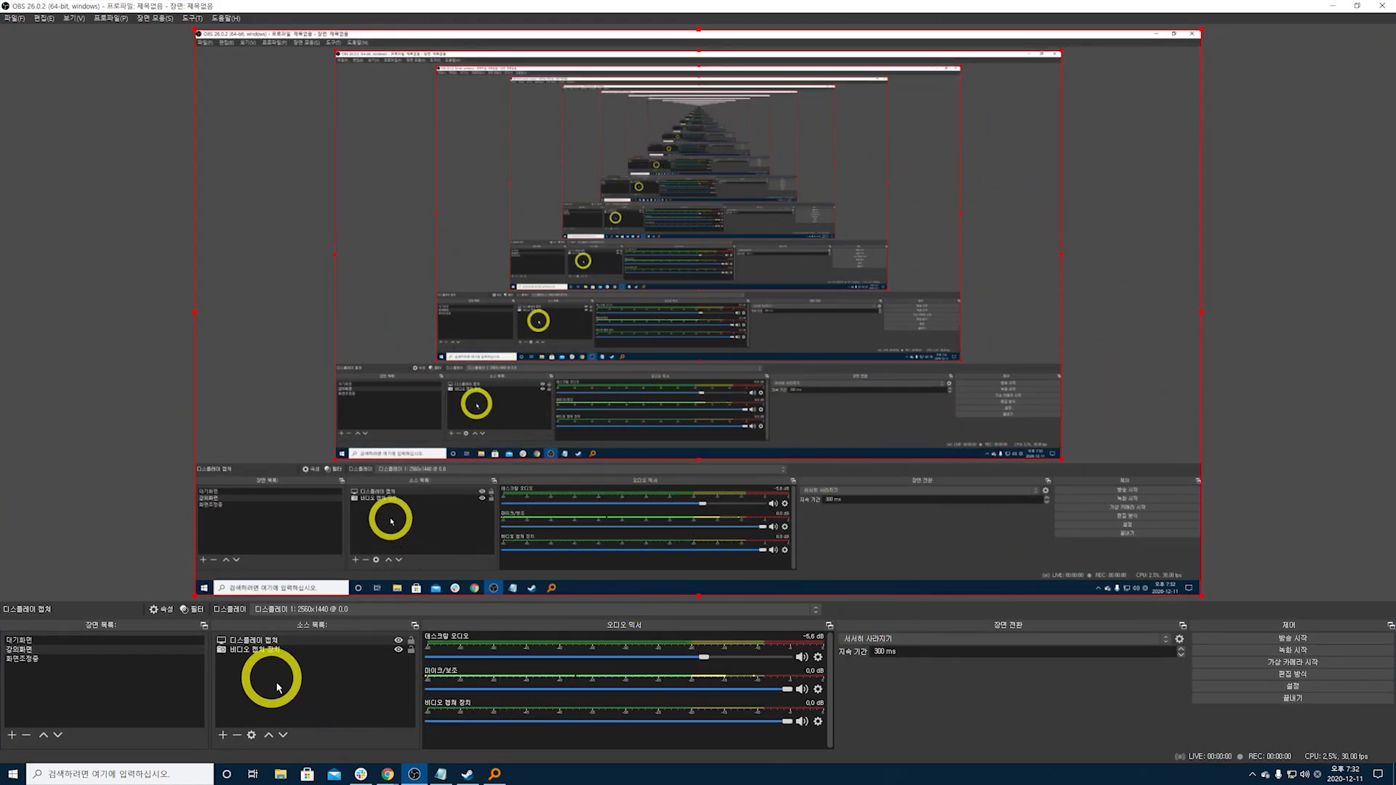
Move the video capture device source above the display capture so the webcam image lies in front of the desktop.
{"action": "left_click", "coordinate": [1357, 5]}
{"action": "left_click", "coordinate": [621, 439]}
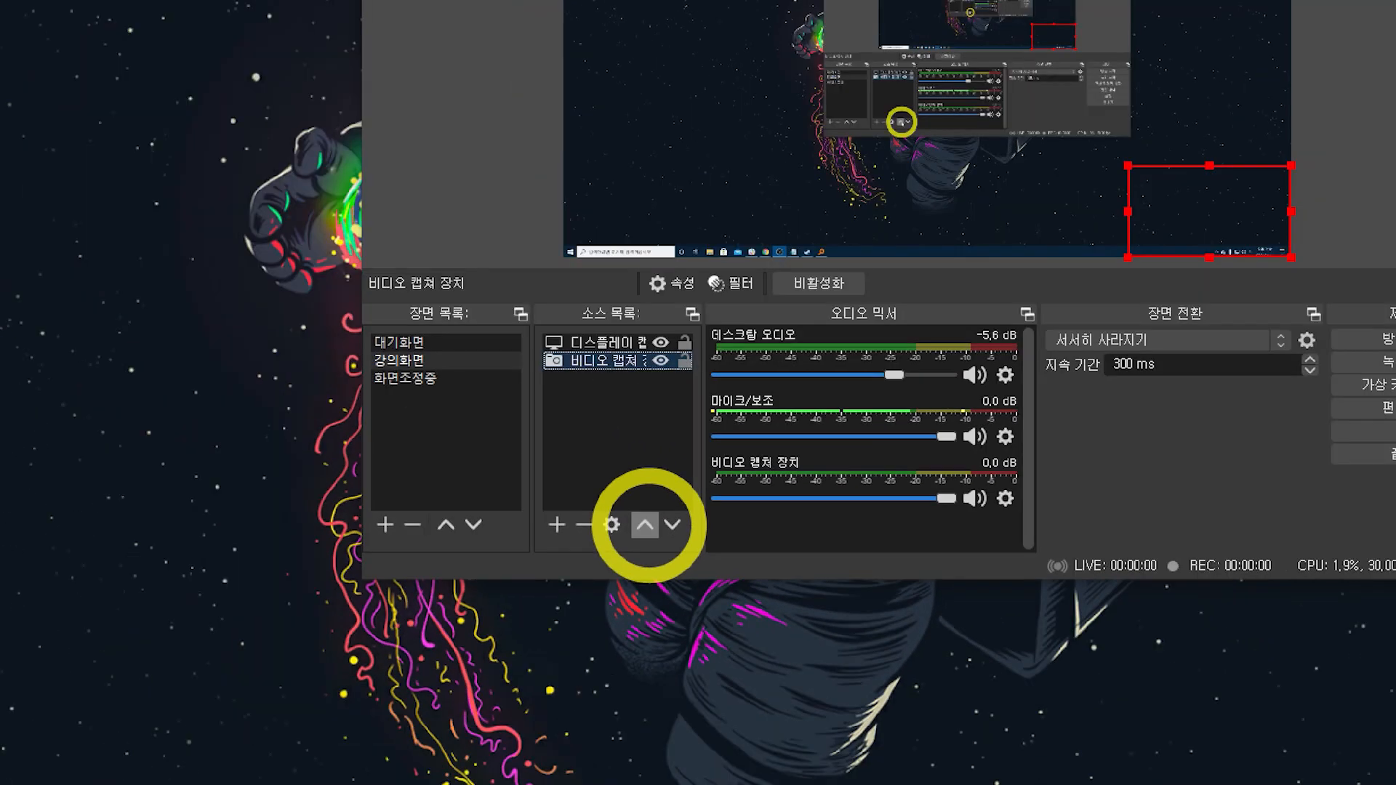
{"action": "left_click", "coordinate": [646, 525]}
{"action": "left_click", "coordinate": [1385, 203]}
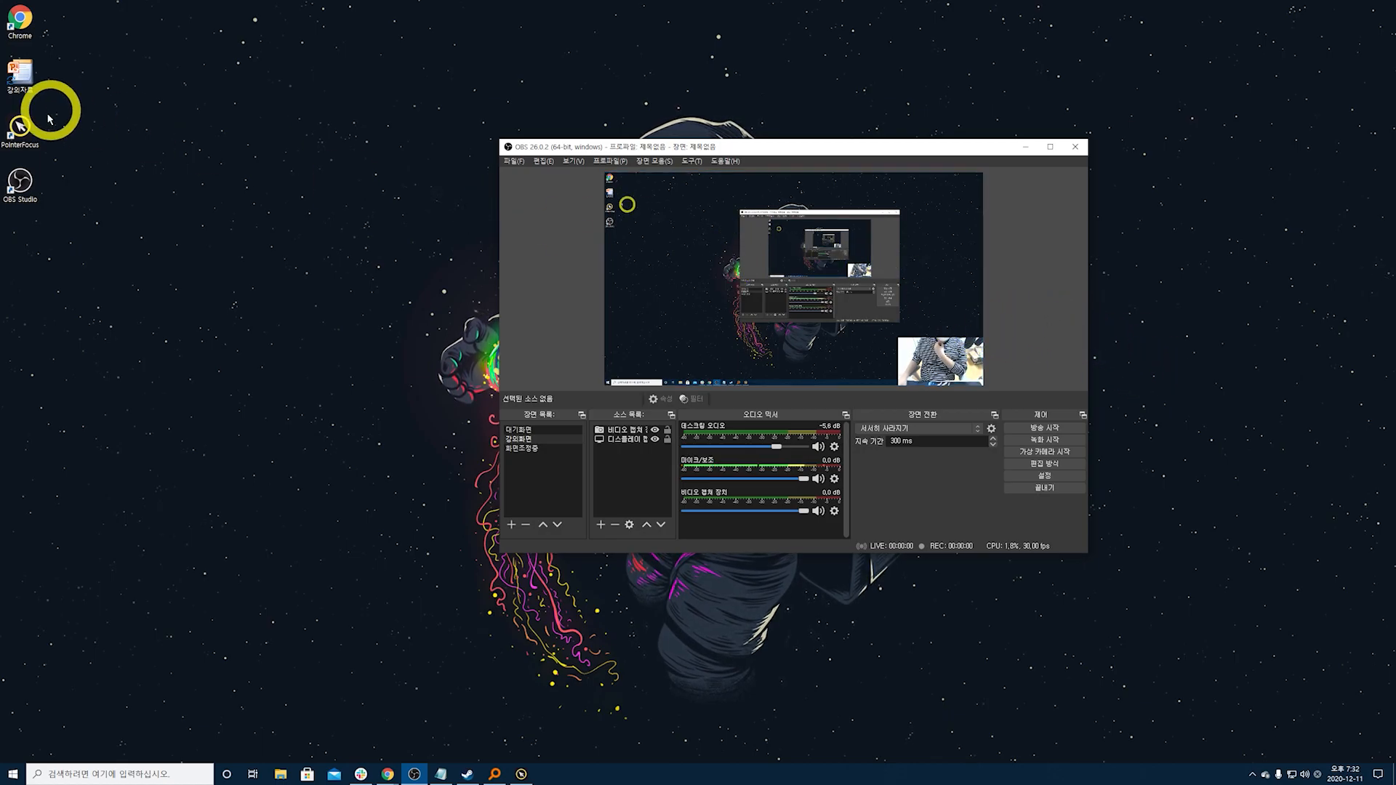
Open the 강의자료 presentation full screen from the desktop and bring the OBS window in front of it.
{"action": "double_click", "coordinate": [22, 91]}
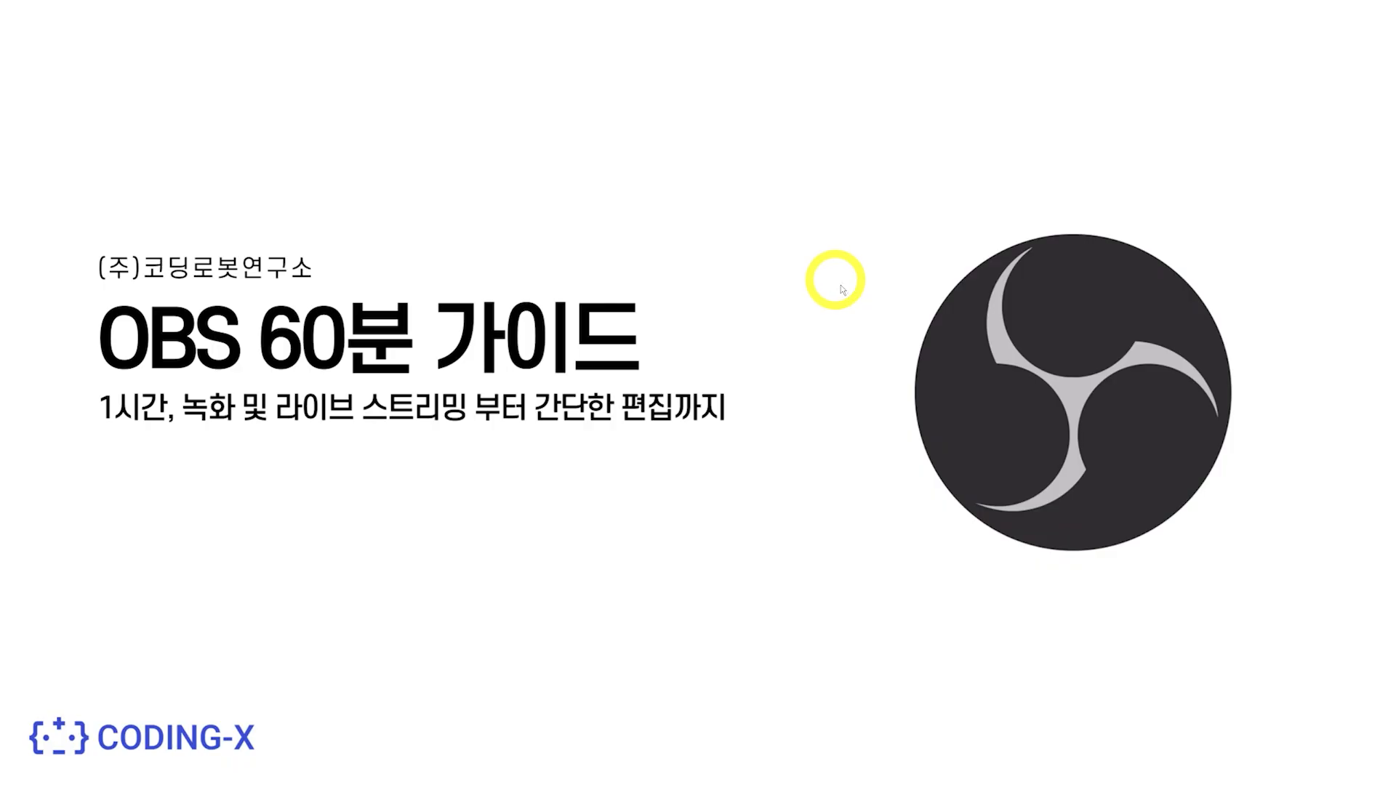
{"action": "key", "text": "alt+Tab"}
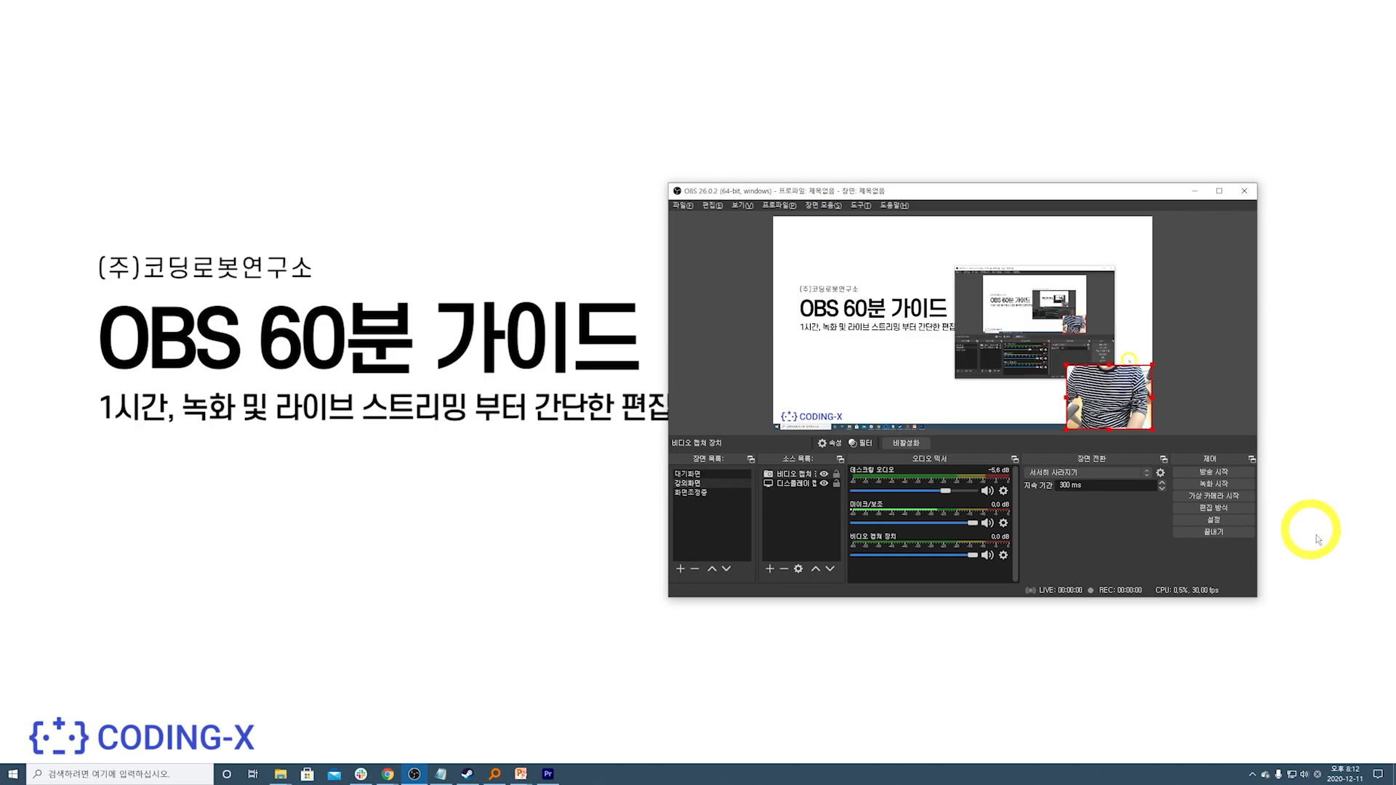
Preview the 대기화면, 강의화면 and 화면조정중 scenes in turn, and return to the 대기화면 scene.
{"action": "left_click", "coordinate": [695, 475]}
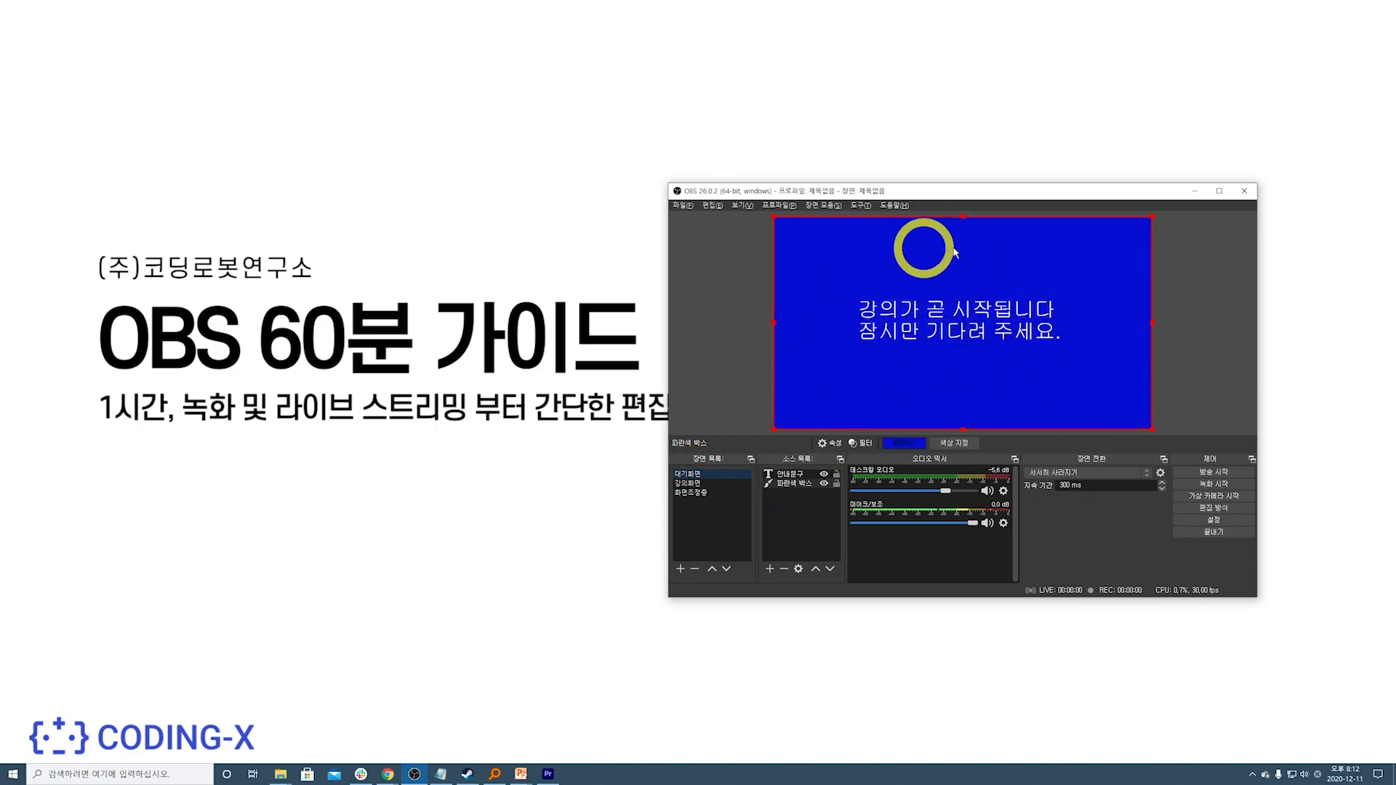
{"action": "left_click", "coordinate": [689, 483]}
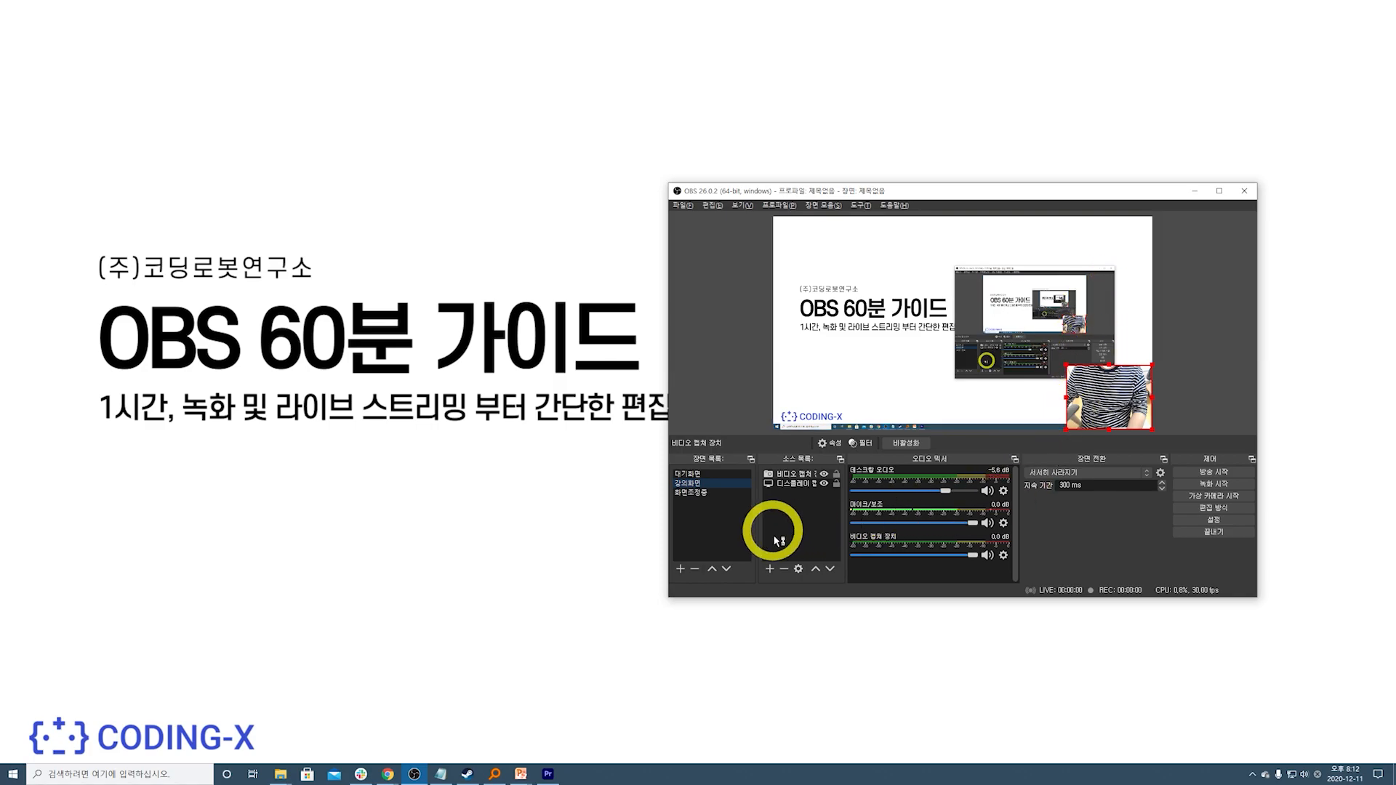
{"action": "left_click", "coordinate": [691, 492]}
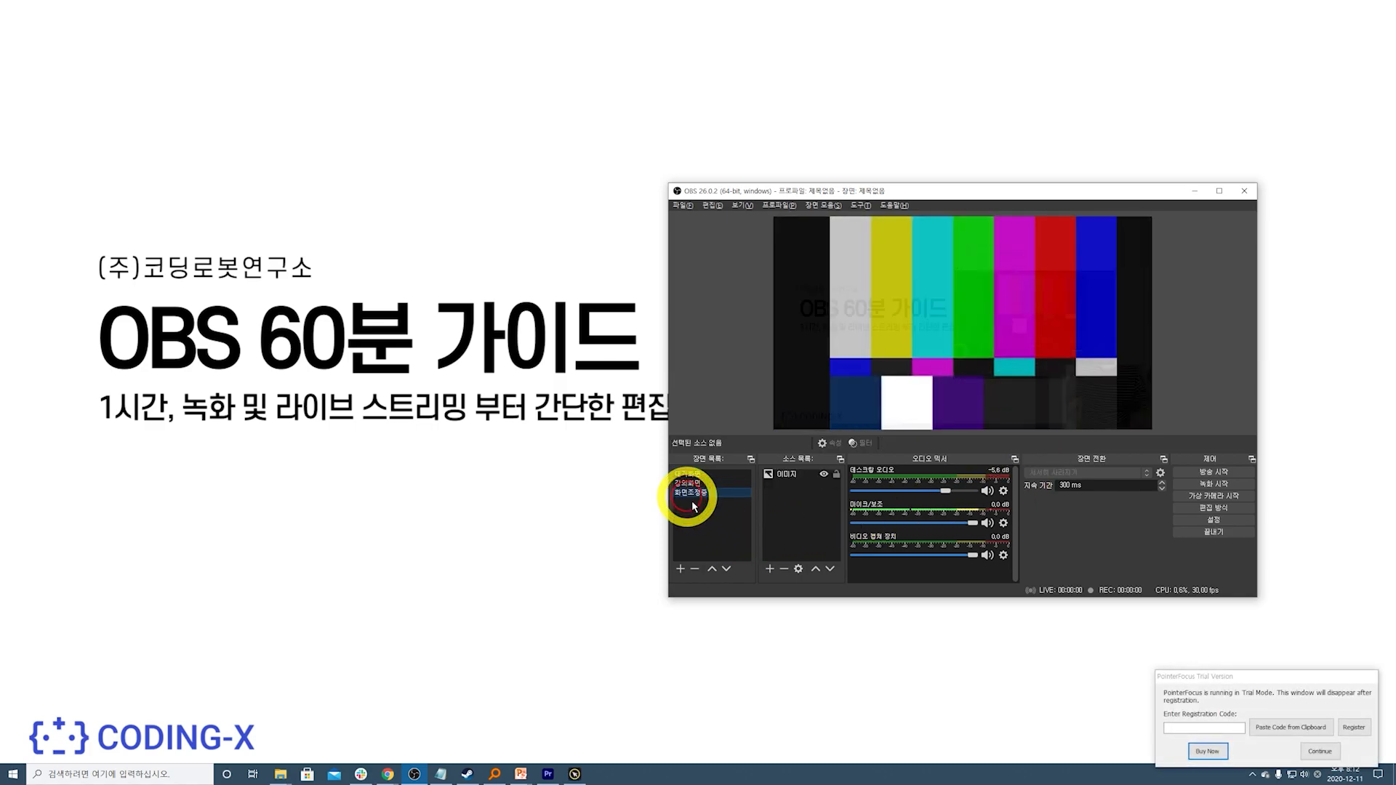
{"action": "left_click", "coordinate": [1322, 758]}
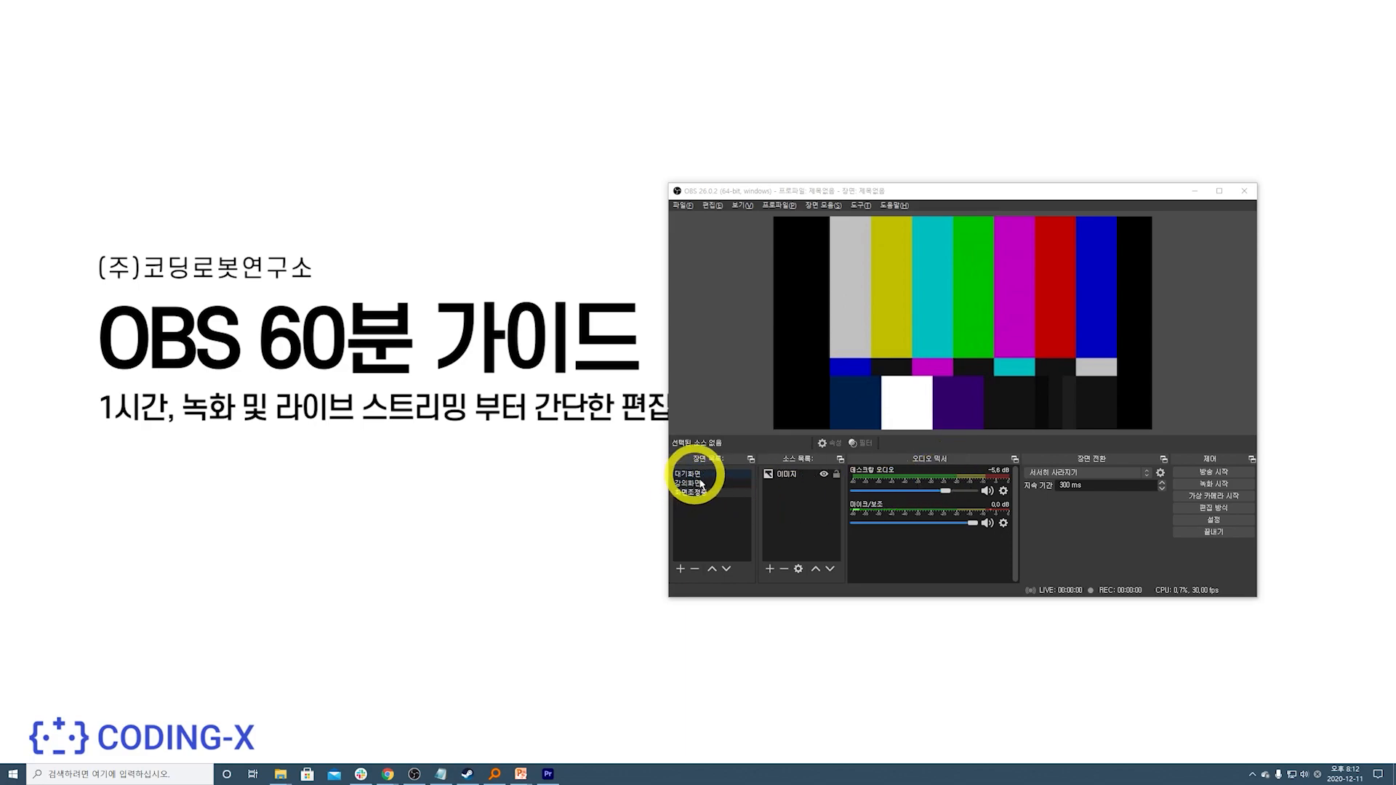
{"action": "left_click", "coordinate": [698, 475]}
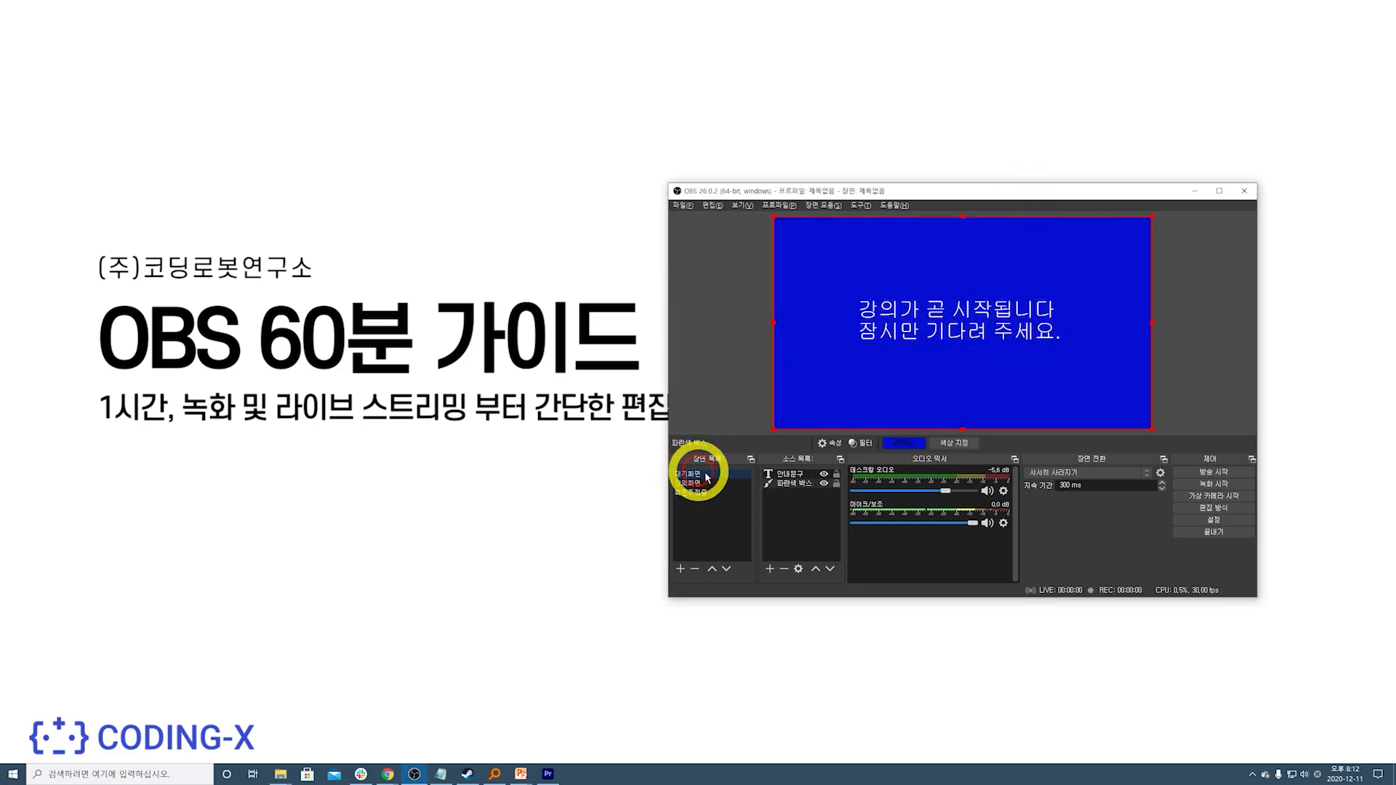
Start recording on the 대기화면 scene and switch to the 강의화면 scene to show the full-screen presentation.
{"action": "left_click_drag", "start_coordinate": [1003, 191], "coordinate": [684, 80]}
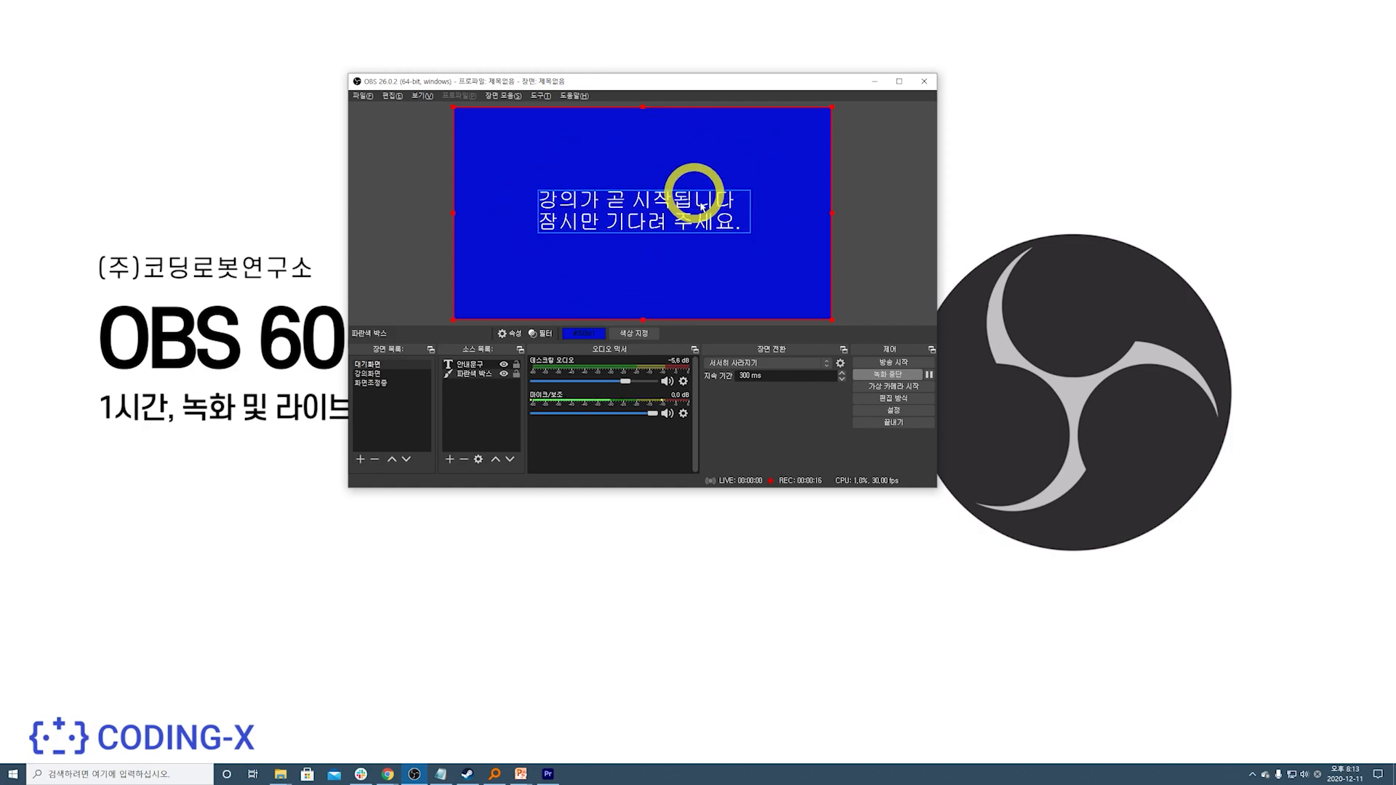
{"action": "left_click", "coordinate": [376, 374]}
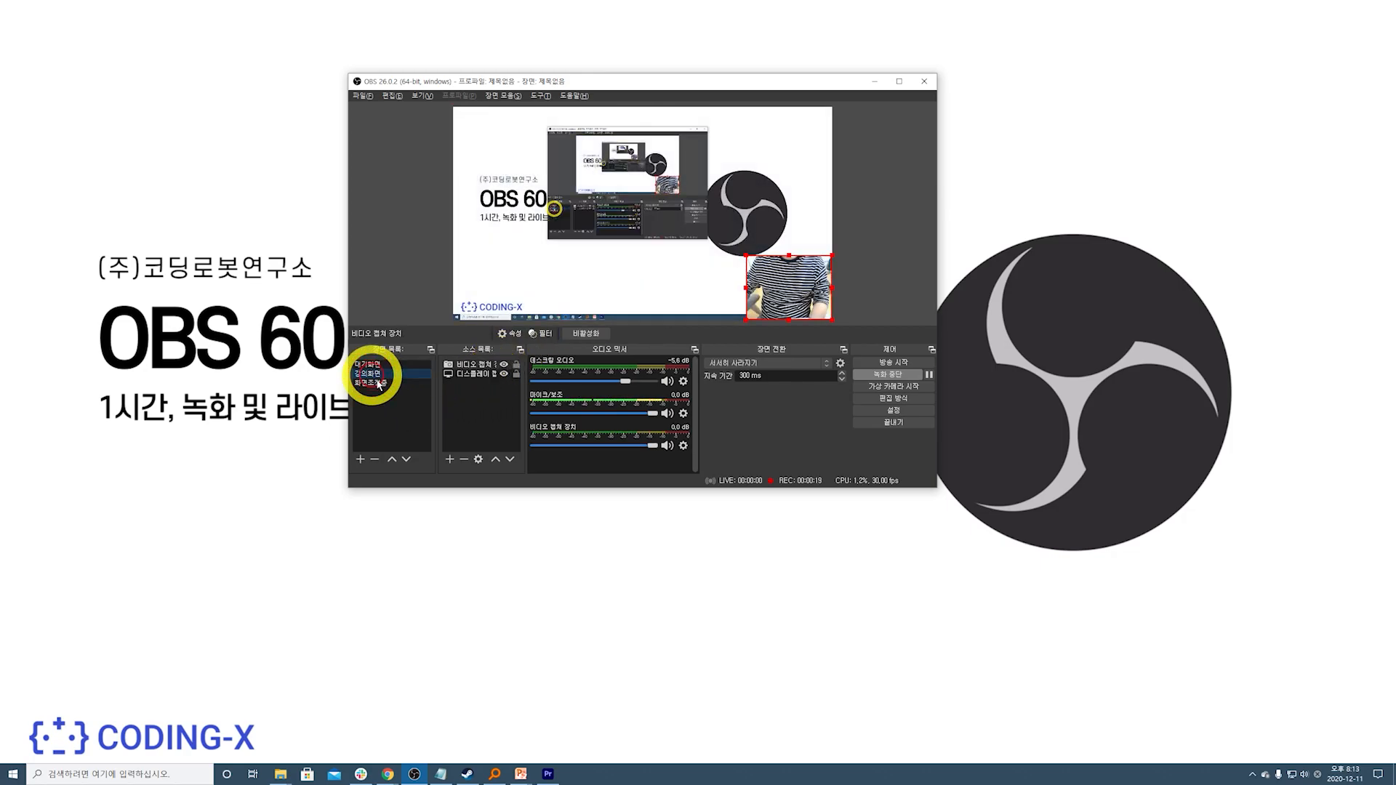
{"action": "left_click", "coordinate": [881, 87]}
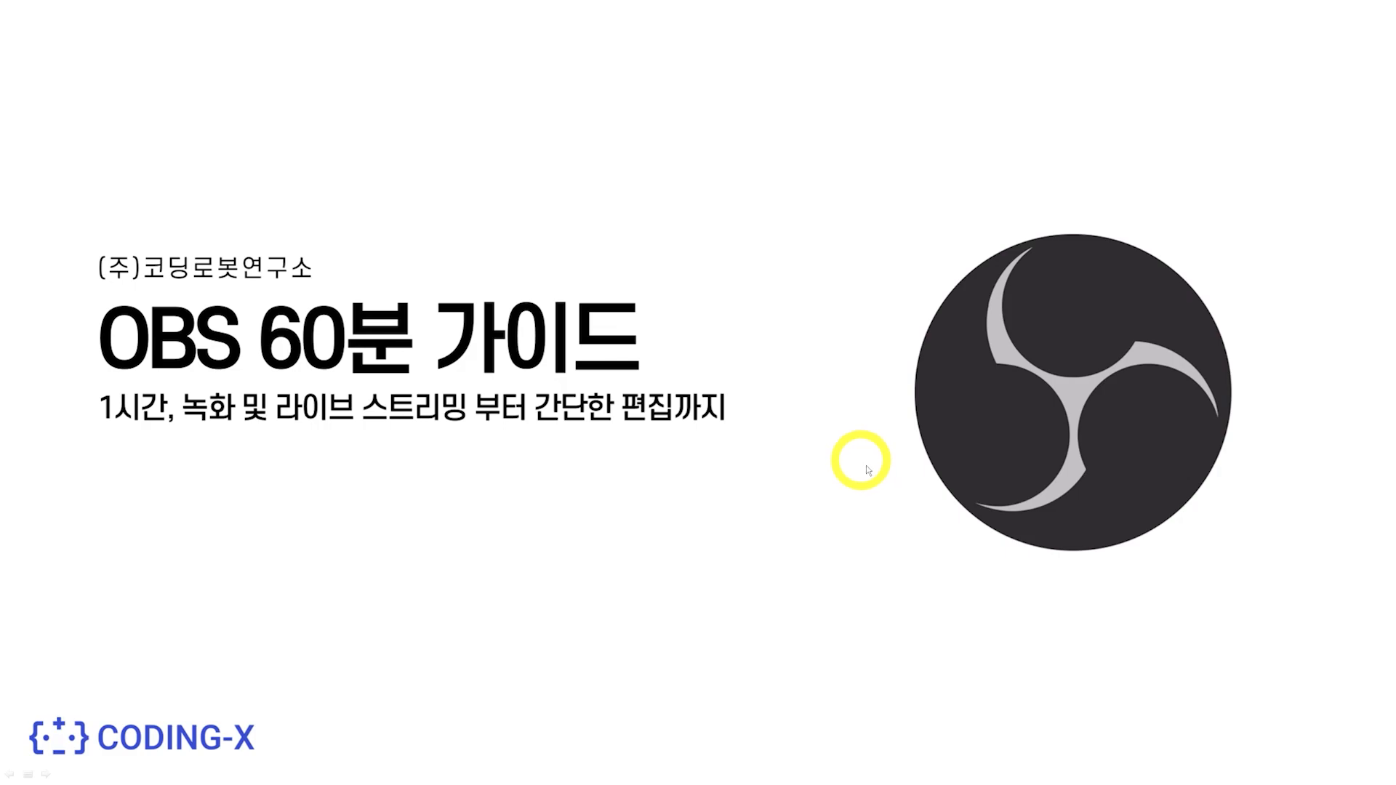
Switch the running recording to the 화면조정중 scene, then back to the 강의화면 scene with the full-screen slide shown.
{"action": "key", "text": "alt+Tab"}
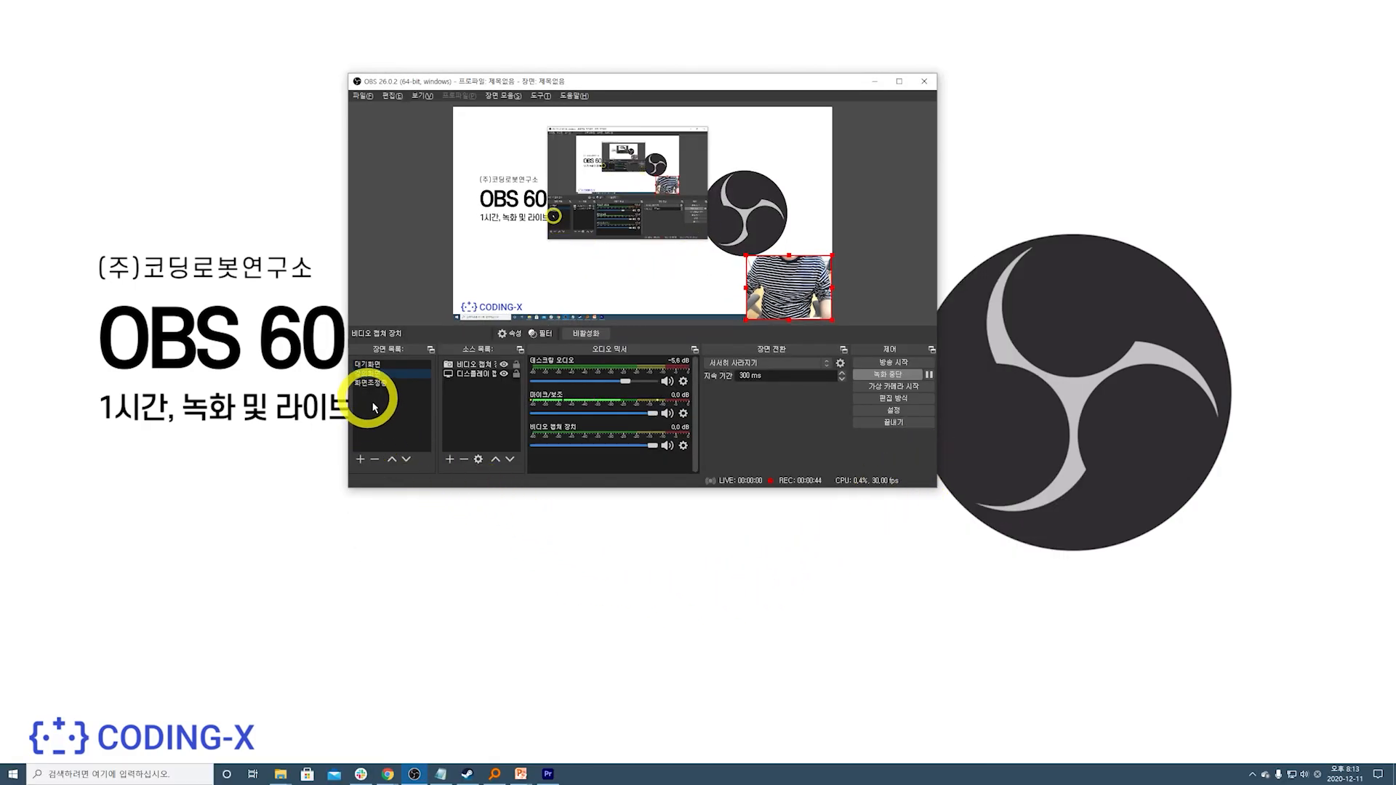
{"action": "left_click", "coordinate": [369, 383]}
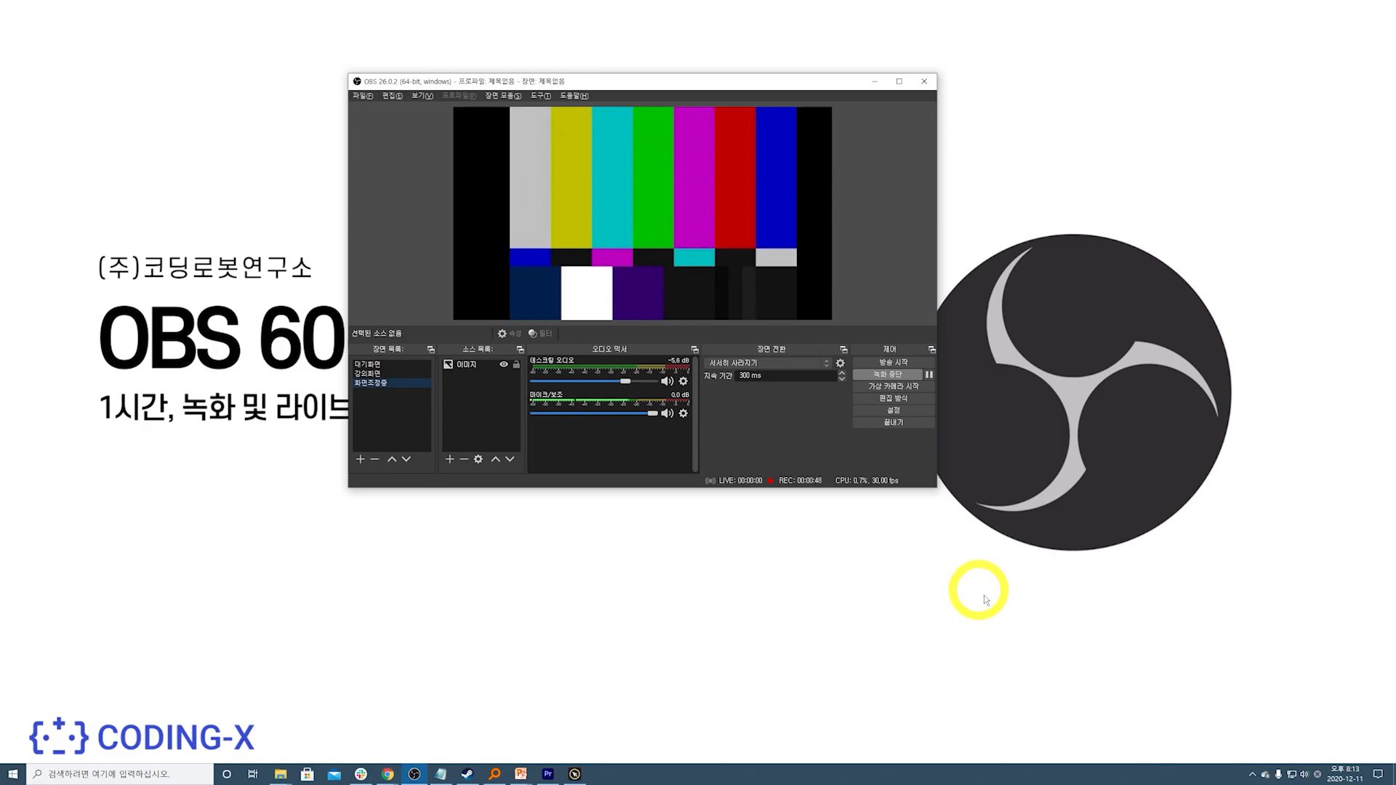
{"action": "left_click", "coordinate": [369, 374]}
{"action": "left_click", "coordinate": [876, 81]}
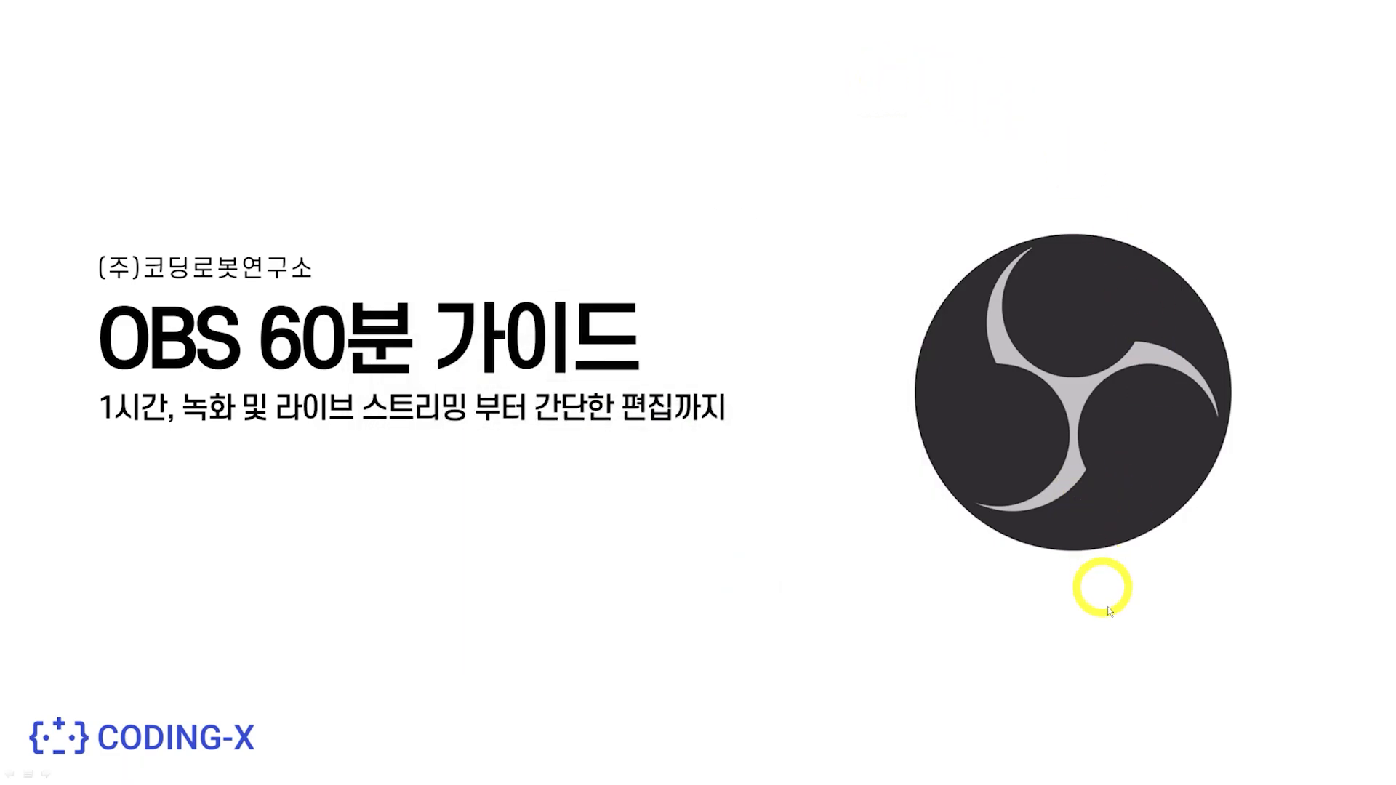
Bring OBS back in front of the presentation and stop the recording.
{"action": "key", "text": "alt+Tab"}
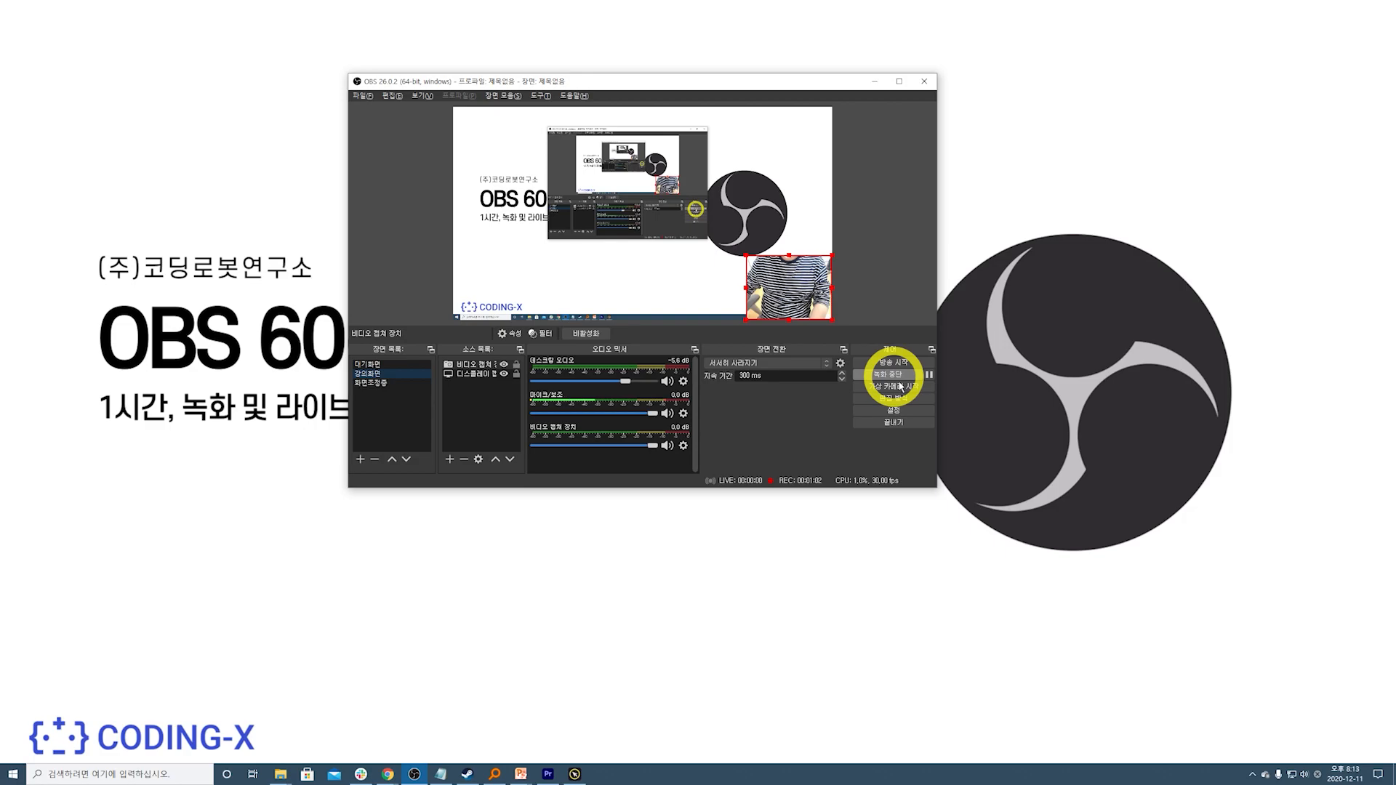
{"action": "left_click", "coordinate": [896, 376]}
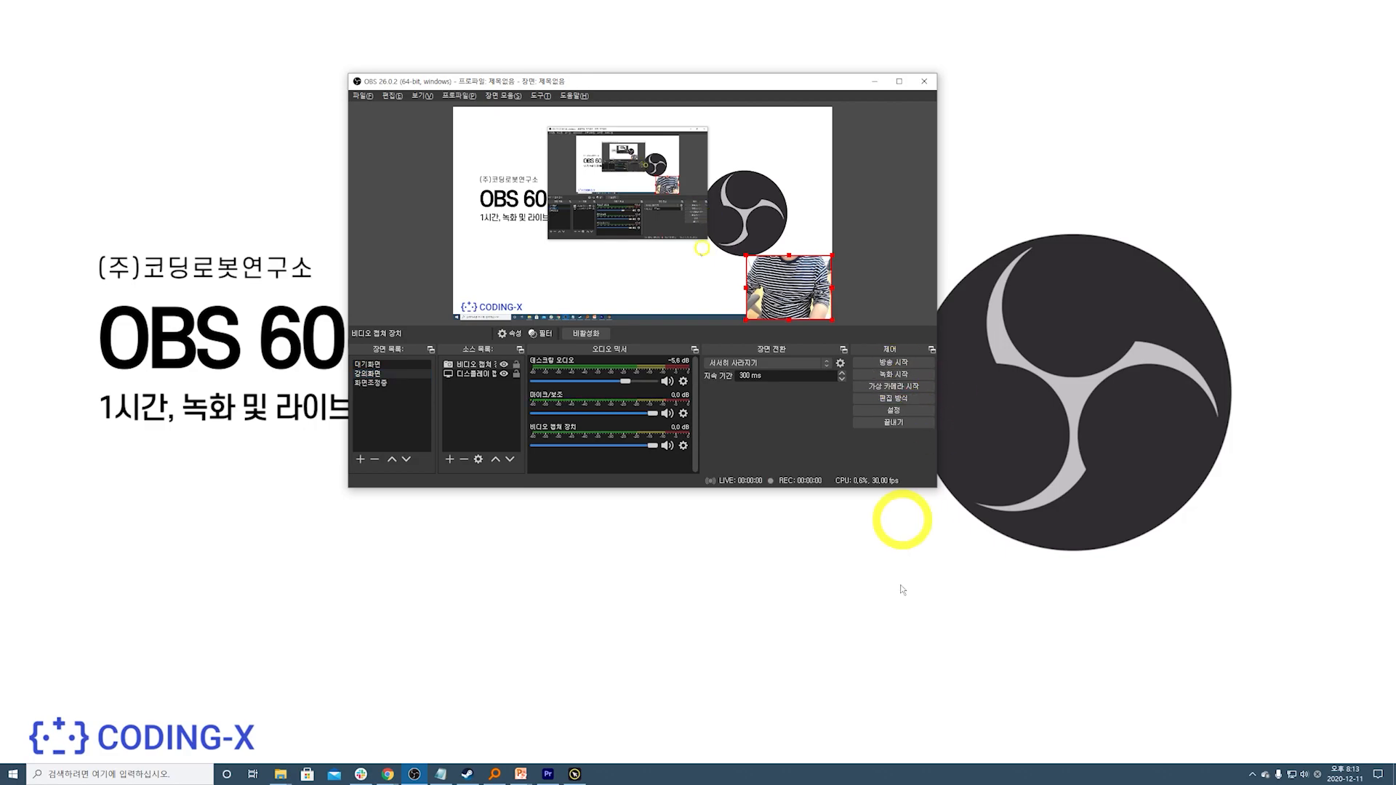
{"action": "left_click", "coordinate": [769, 622]}
{"action": "key", "text": "alt+Tab"}
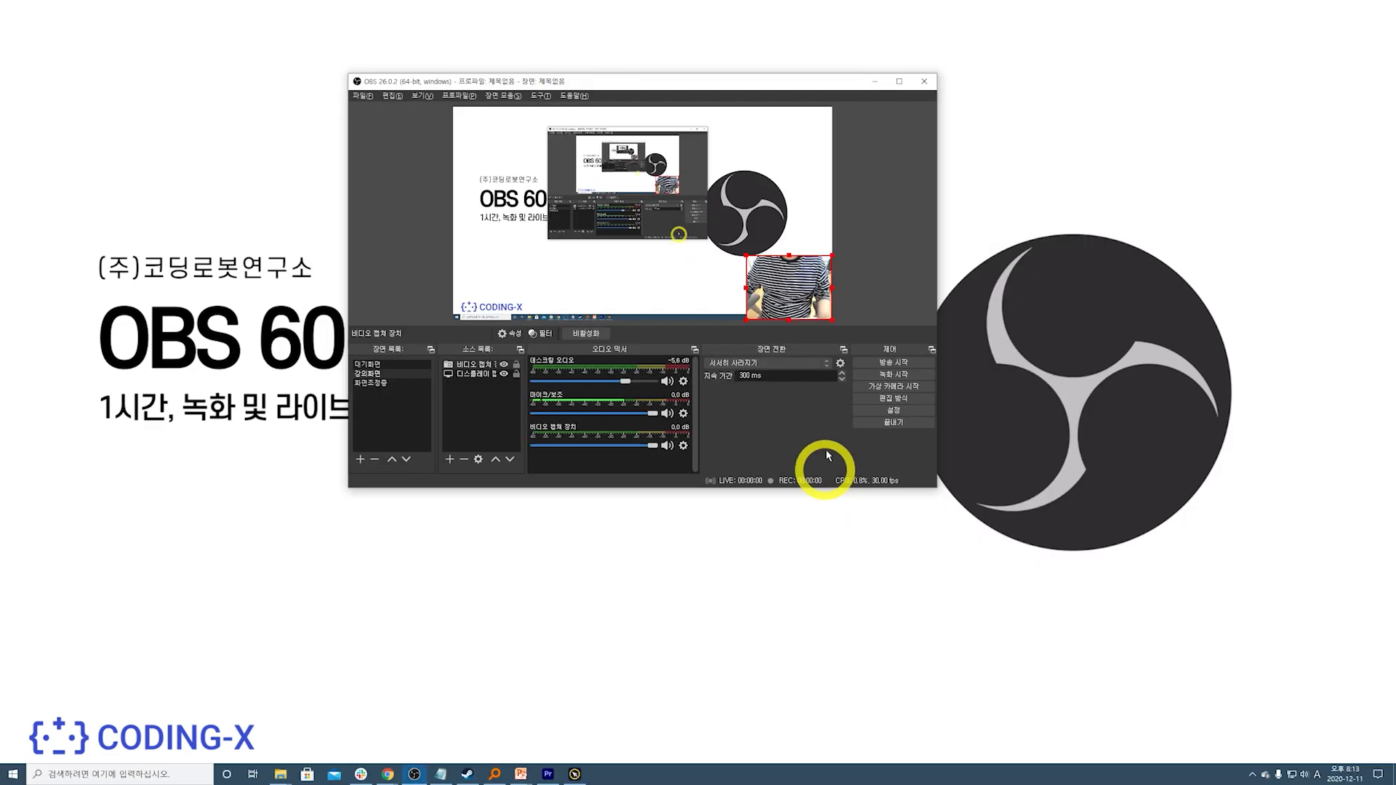
{"action": "left_click", "coordinate": [364, 96]}
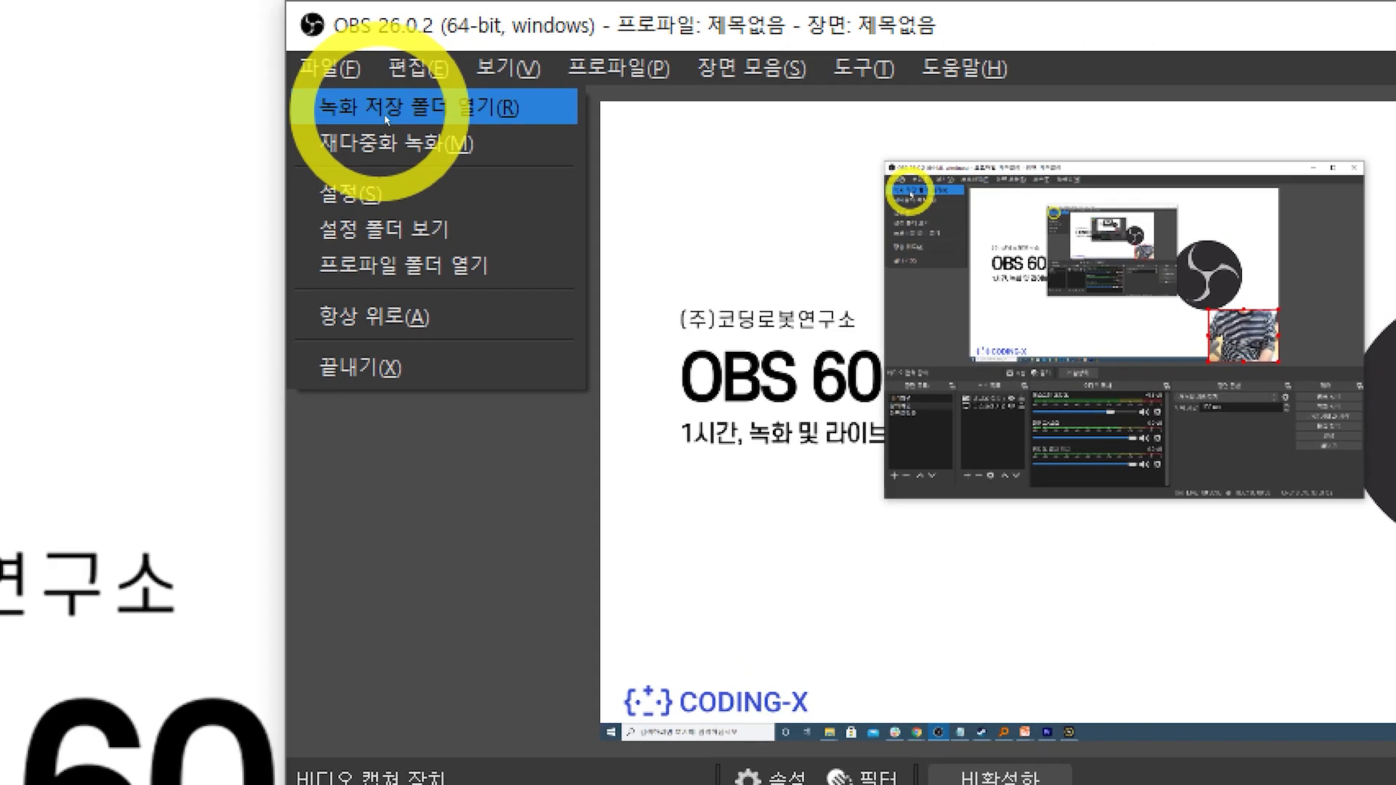
{"action": "left_click", "coordinate": [385, 118]}
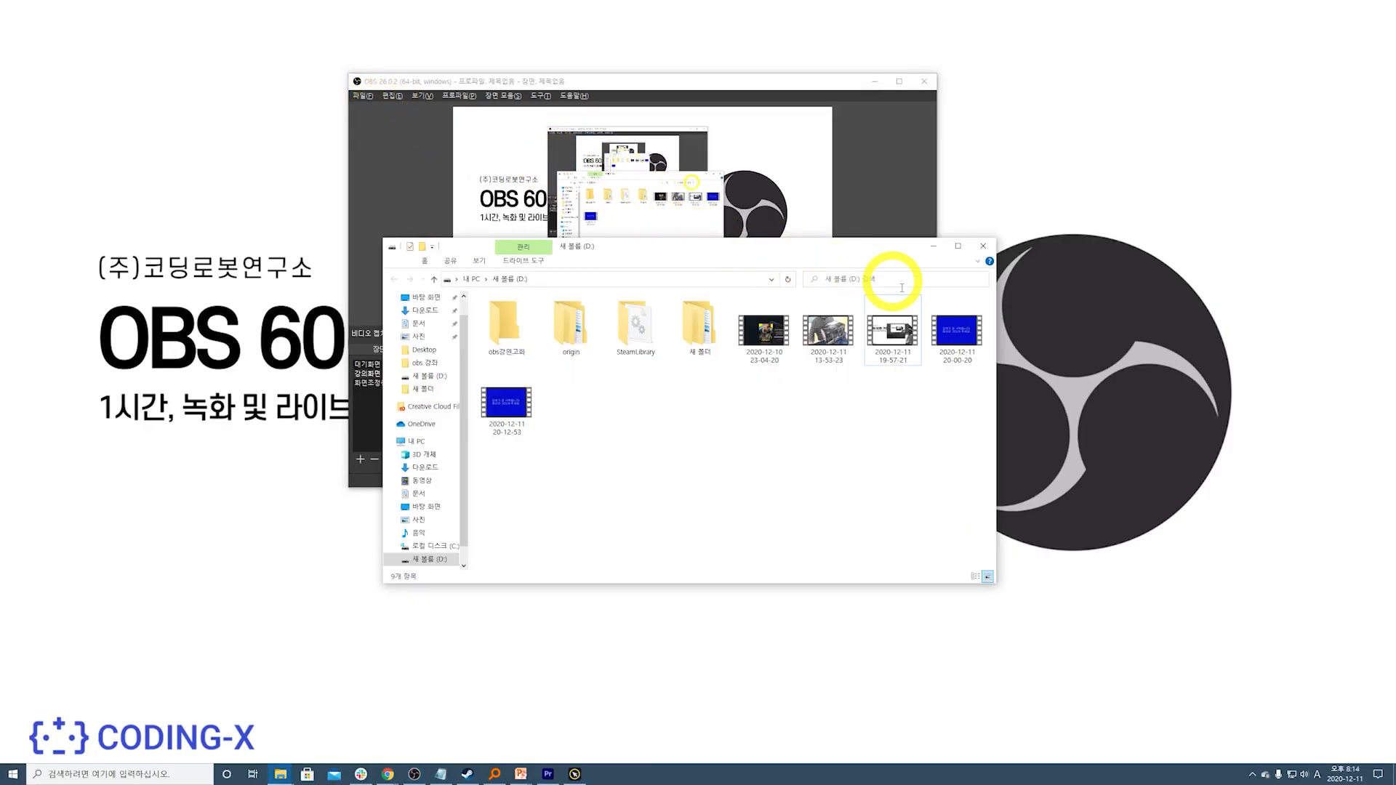
{"action": "left_click", "coordinate": [506, 403]}
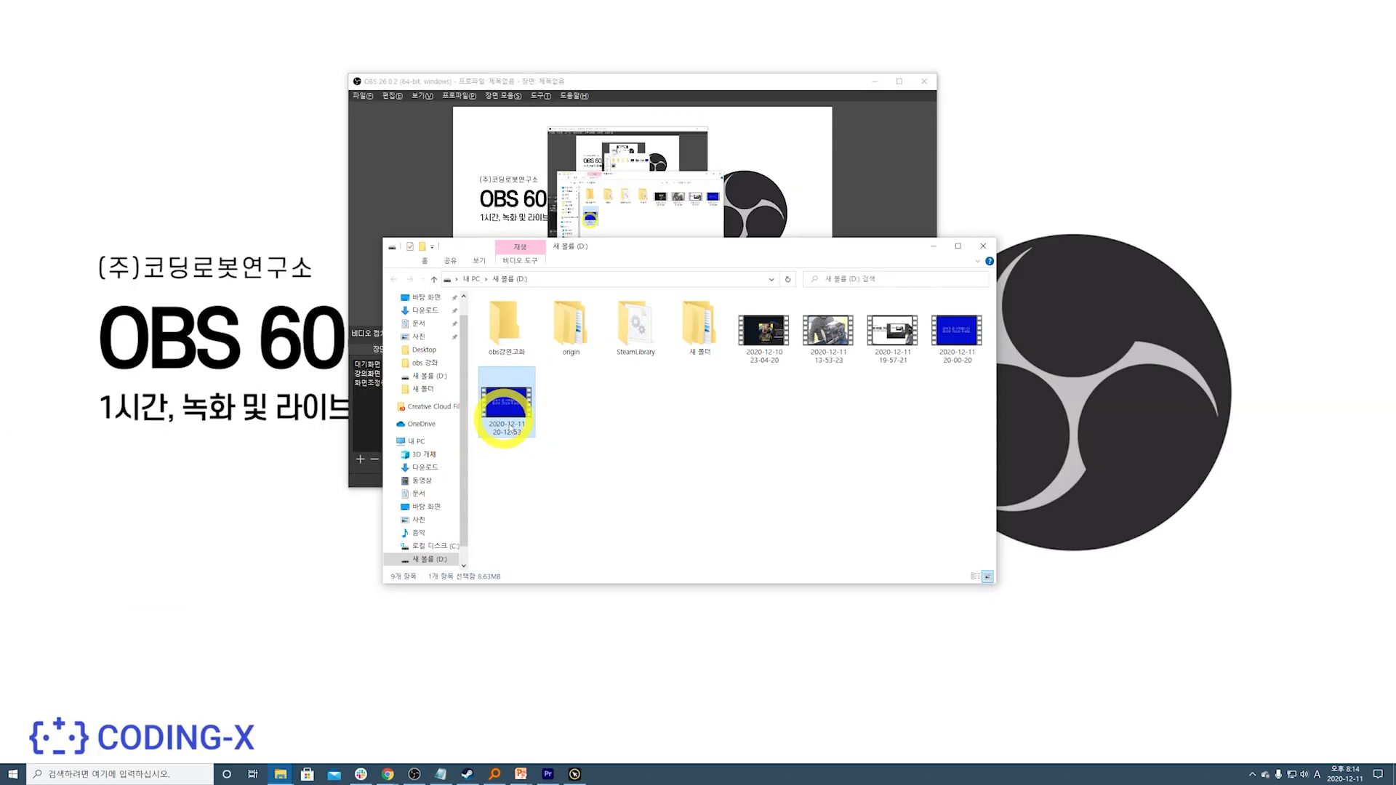
{"action": "double_click", "coordinate": [512, 431]}
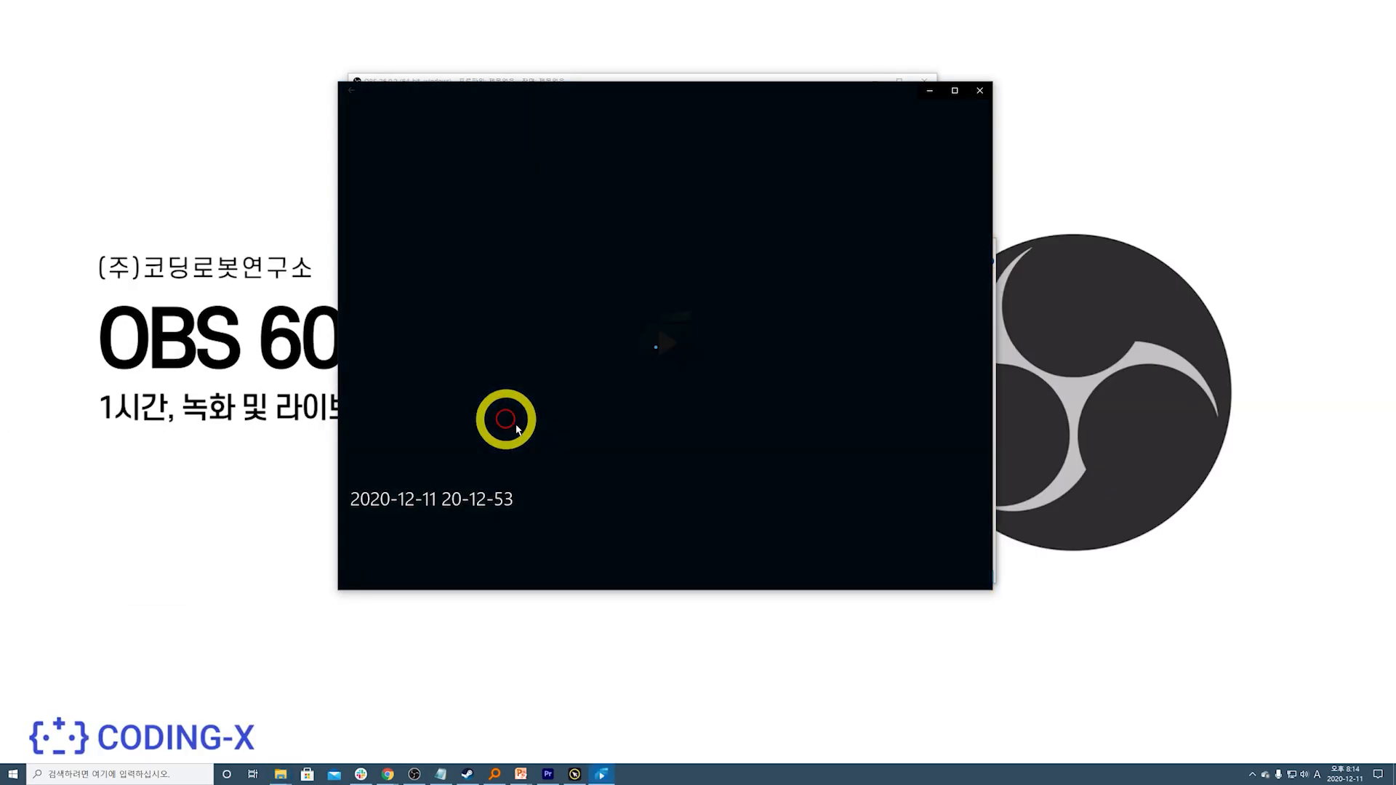
{"action": "double_click", "coordinate": [786, 104]}
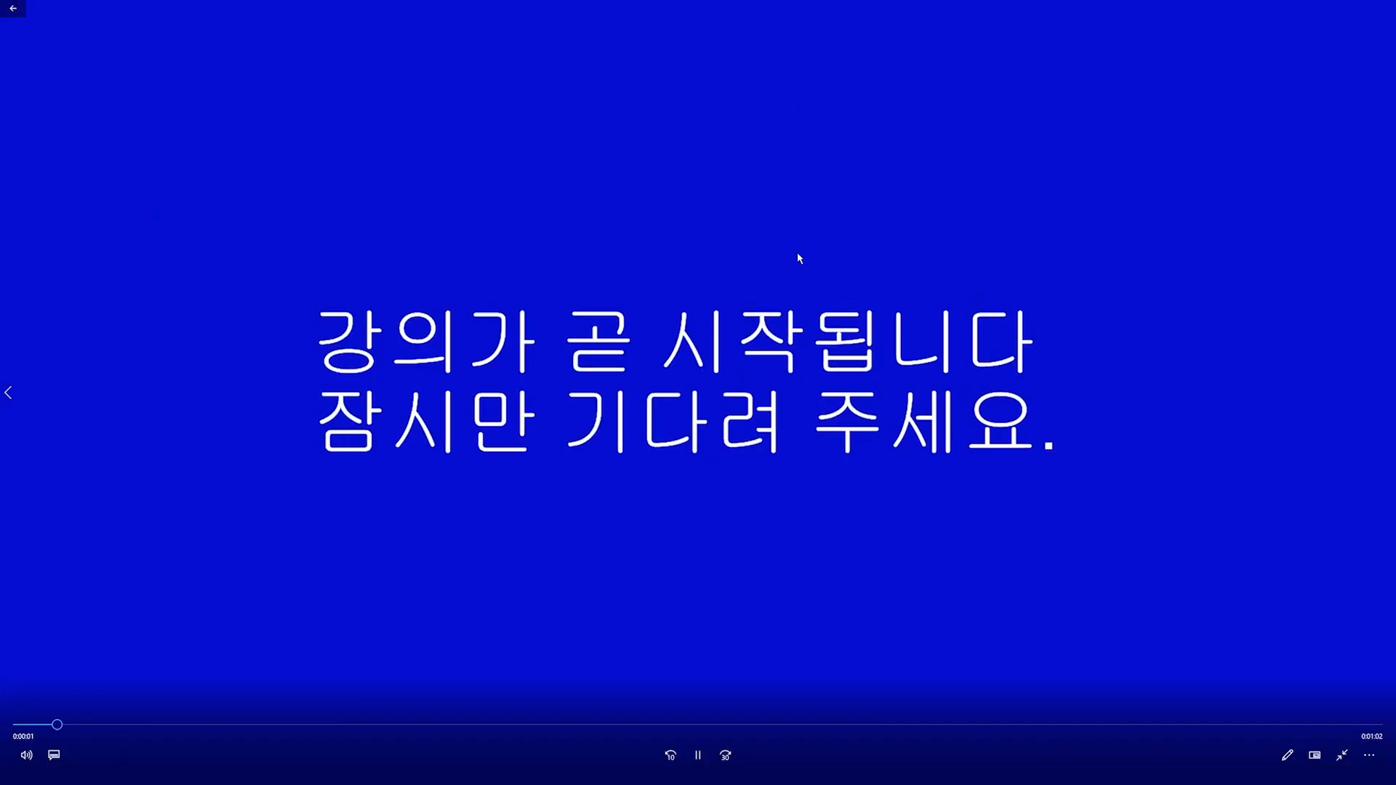
Pause the playback of the recorded video.
{"action": "left_click", "coordinate": [697, 755]}
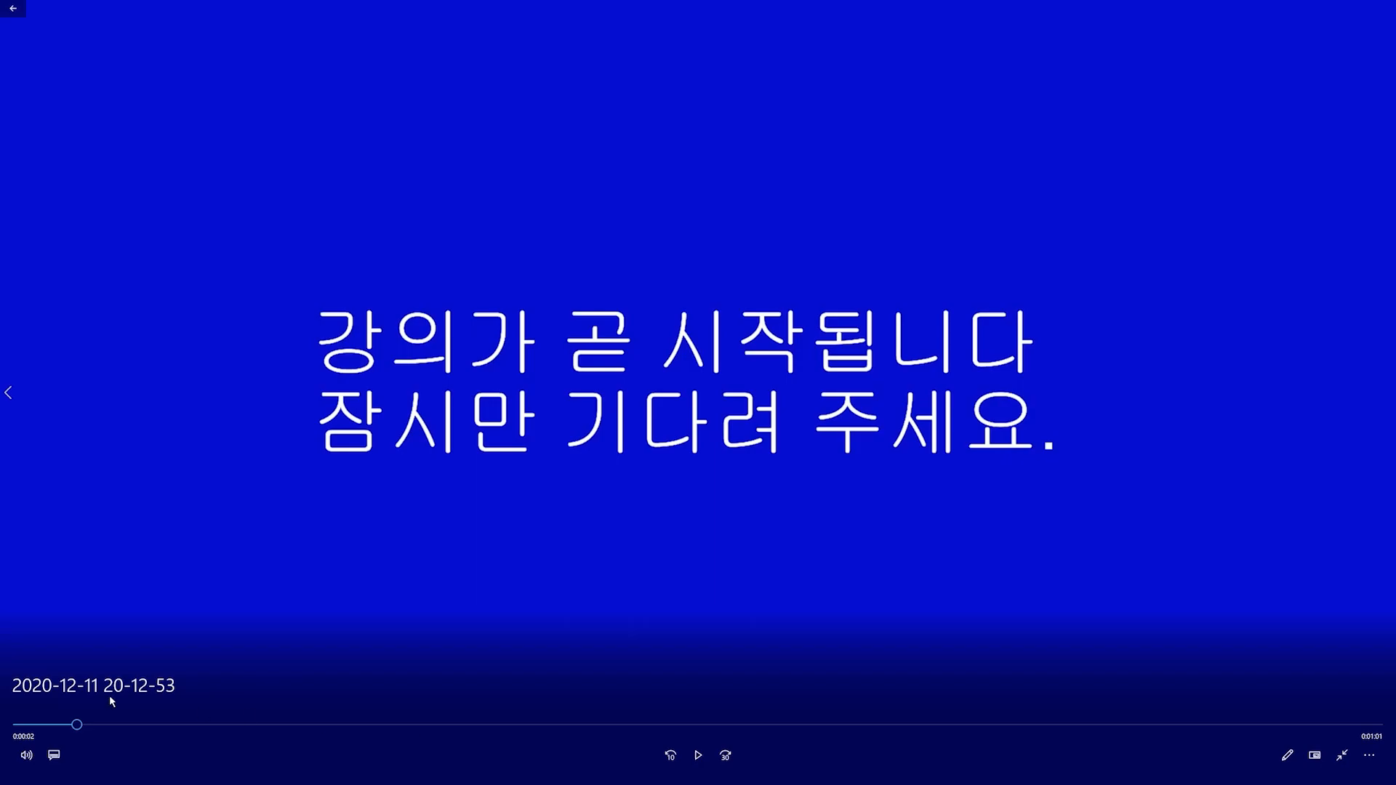
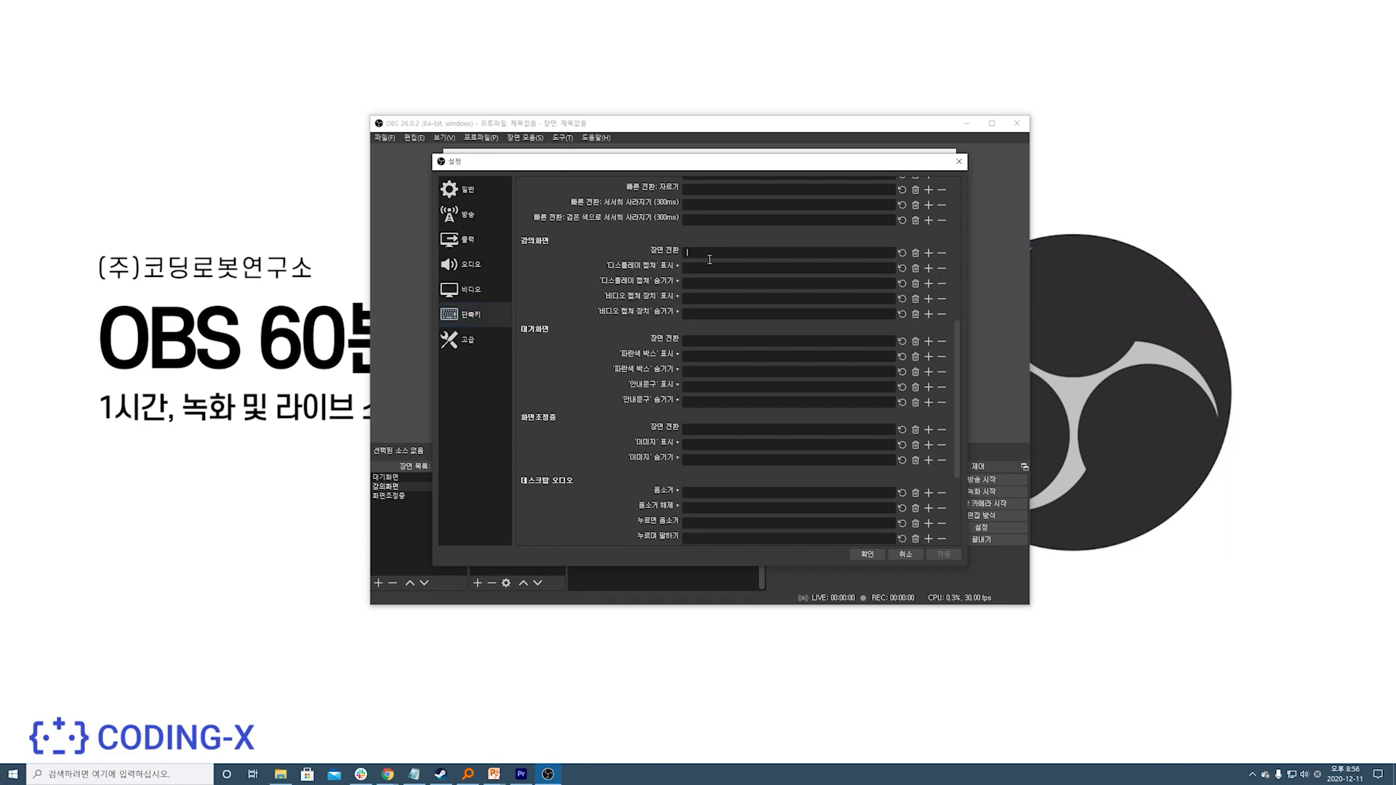
Assign F1, F2 and F3 as scene-switch hotkeys for 강의화면, 대기화면 and 화면조정중 and save the settings.
{"action": "key", "text": "F1"}
{"action": "key", "text": "F2"}
{"action": "left_click", "coordinate": [725, 434]}
{"action": "key", "text": "F3"}
{"action": "left_click", "coordinate": [939, 556]}
{"action": "left_click", "coordinate": [874, 558]}
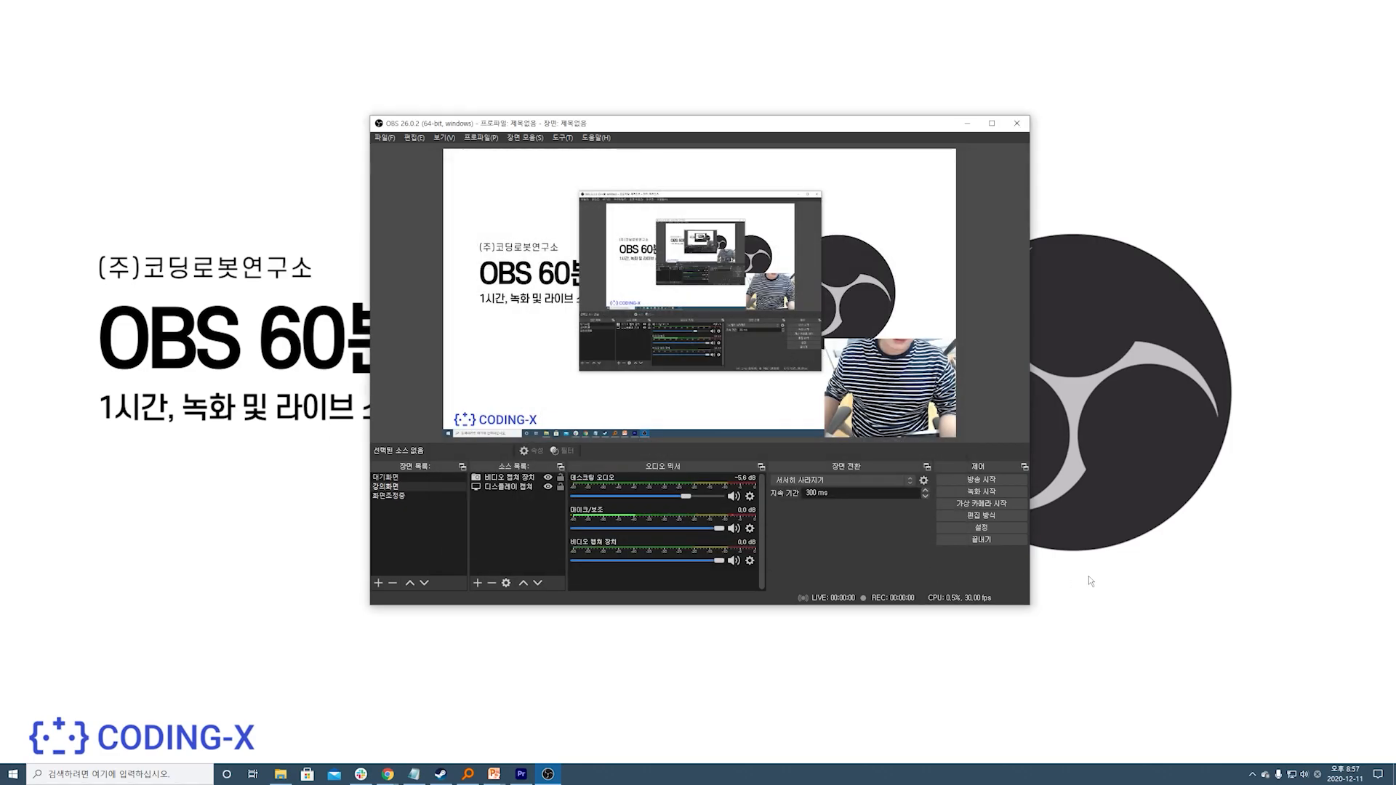
Try the F1 hotkey over the full-screen presentation, dismiss the slide show help and return to OBS.
{"action": "left_click", "coordinate": [1099, 572]}
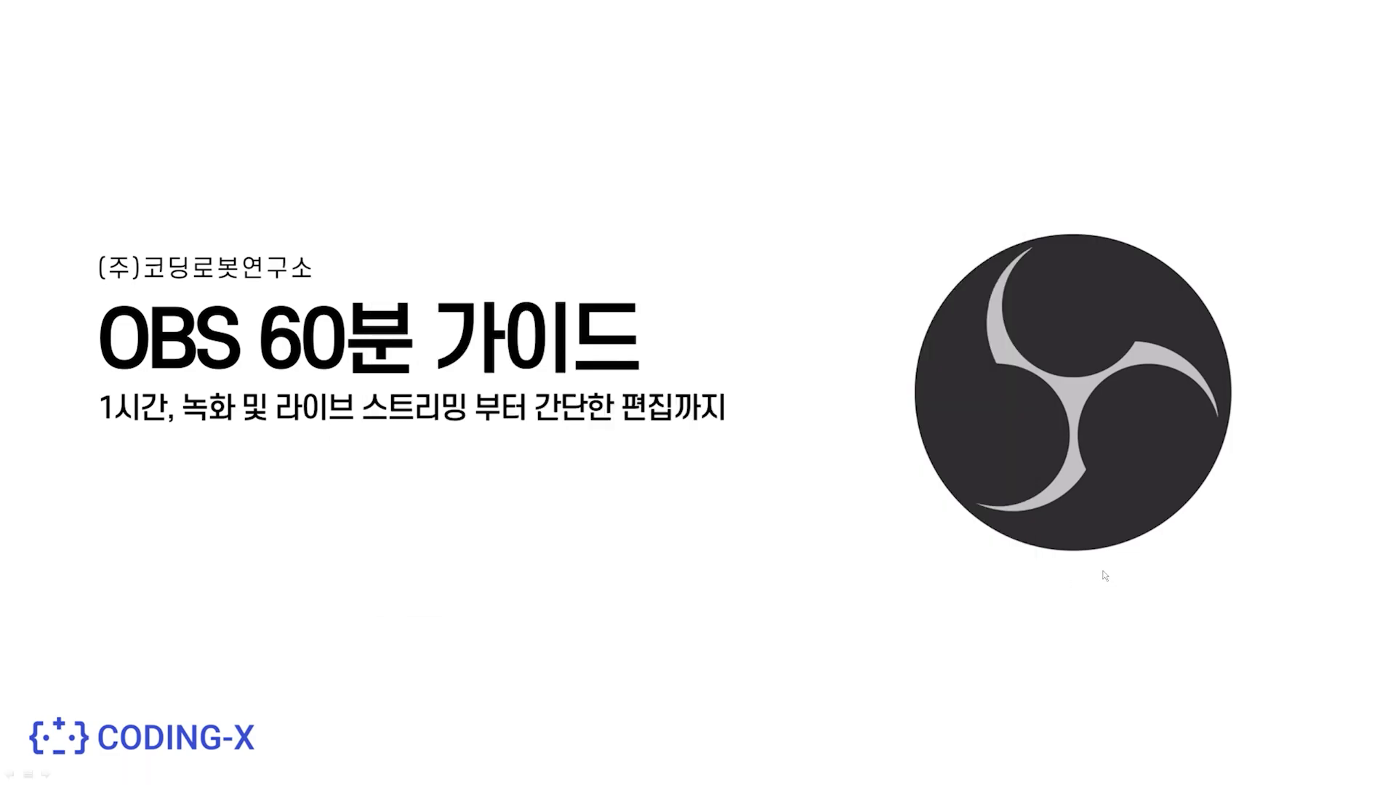
{"action": "key", "text": "F1"}
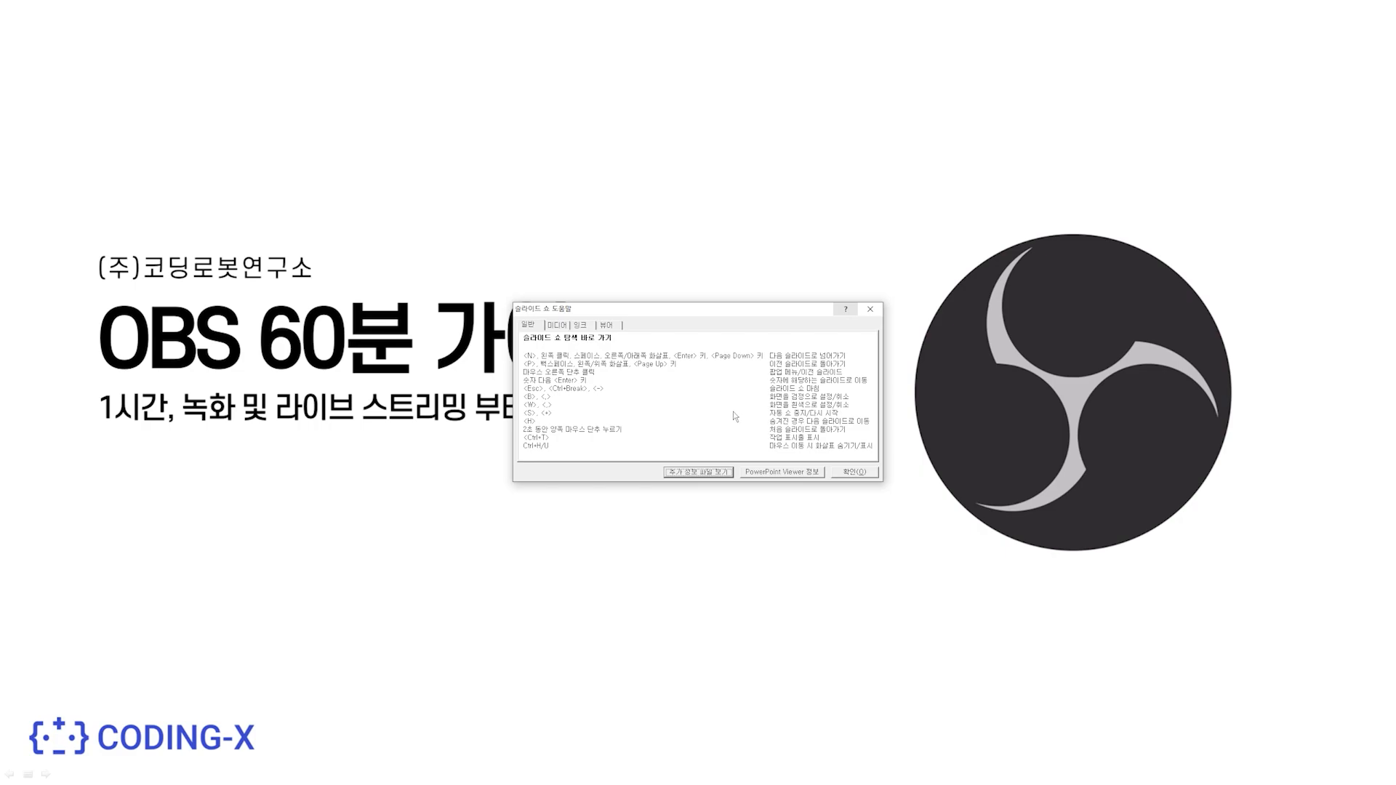
{"action": "left_click", "coordinate": [870, 309]}
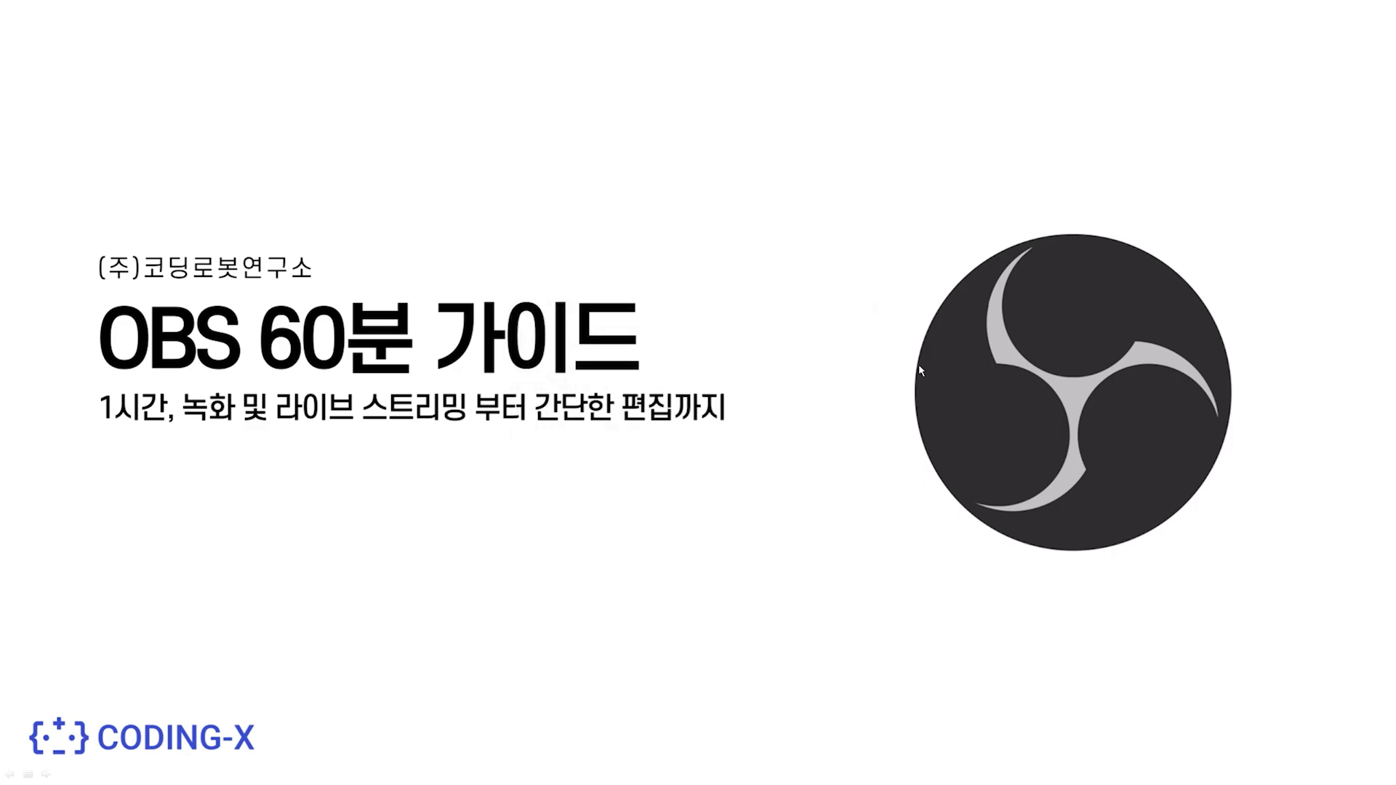
{"action": "key", "text": "alt+Tab"}
Change the scene-switch hotkeys to 8 for 강의화면, 9 for 대기화면 and 0 for 화면조정중, and save the settings.
{"action": "left_click", "coordinate": [444, 137]}
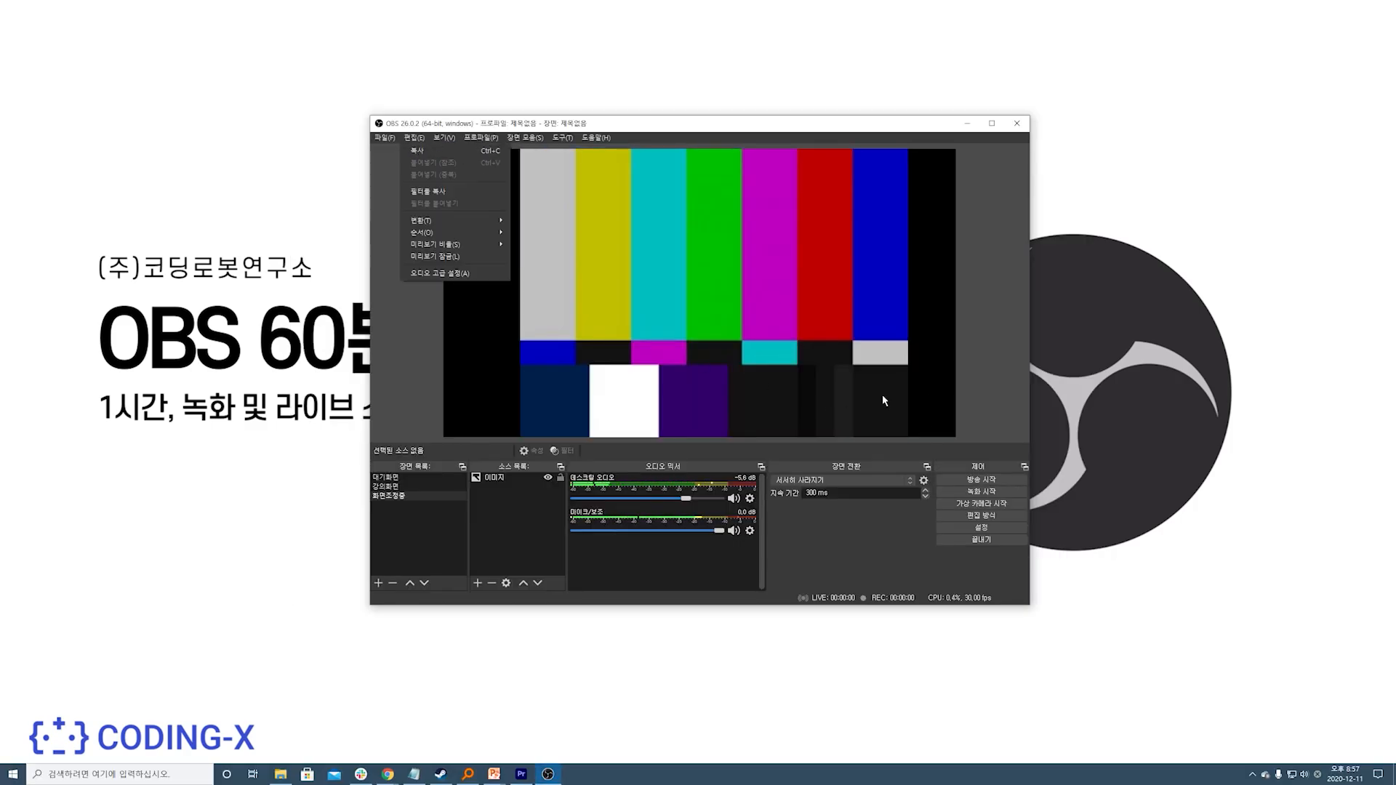
{"action": "left_click", "coordinate": [980, 530]}
{"action": "left_click", "coordinate": [471, 314]}
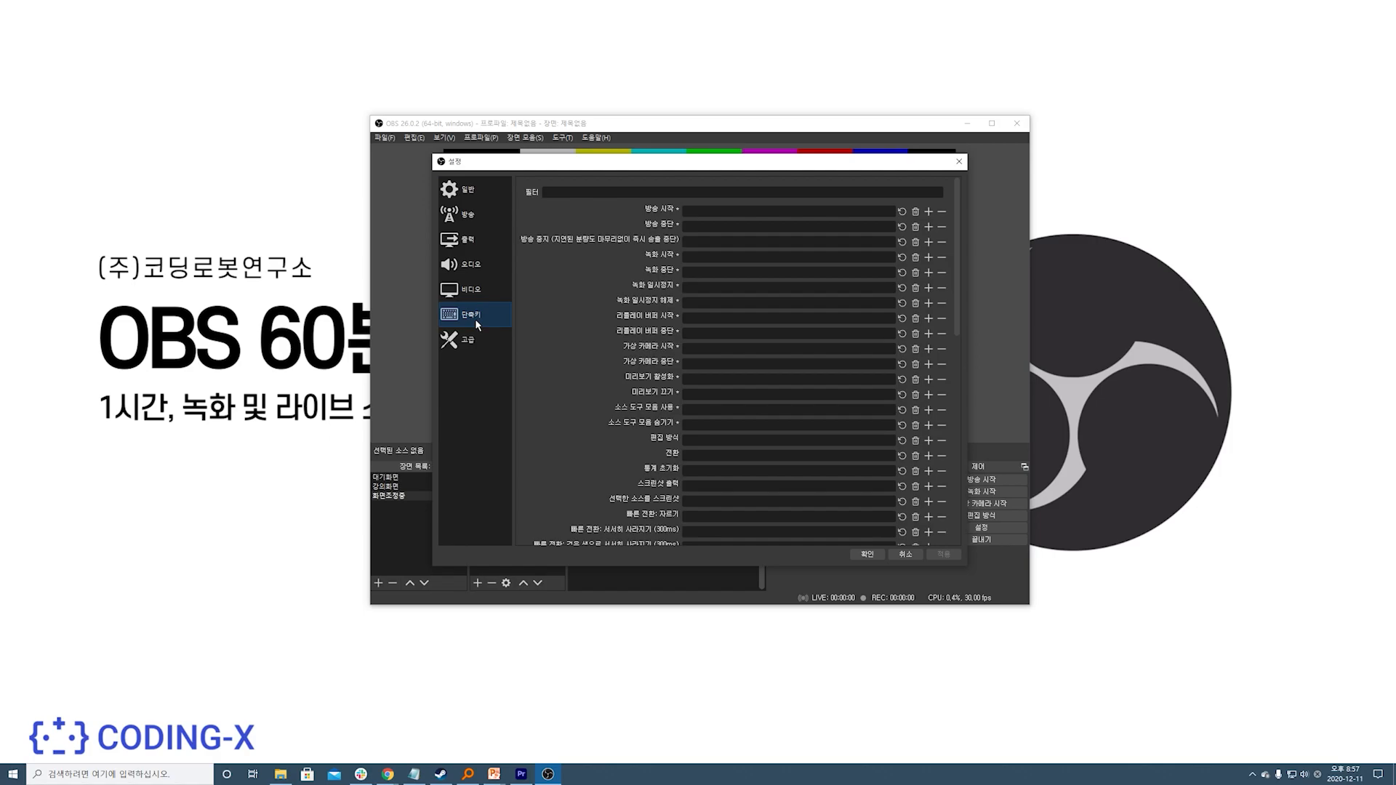
{"action": "scroll", "coordinate": [735, 358], "scroll_direction": "down", "scroll_amount": 5}
{"action": "scroll", "coordinate": [734, 335], "scroll_direction": "up", "scroll_amount": 1}
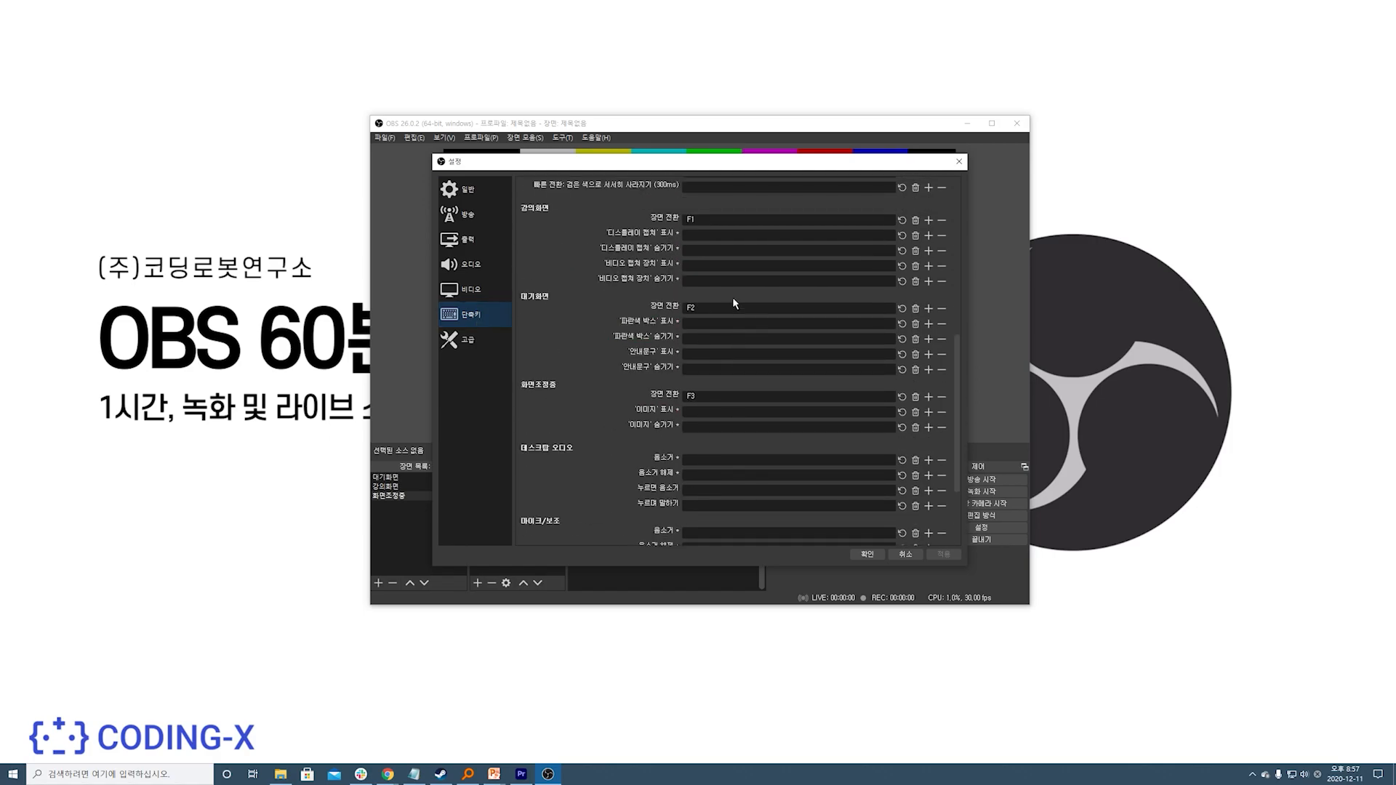
{"action": "left_click", "coordinate": [724, 221]}
{"action": "key", "text": "8"}
{"action": "left_click", "coordinate": [723, 308]}
{"action": "key", "text": "9"}
{"action": "left_click", "coordinate": [723, 397]}
{"action": "key", "text": "0"}
{"action": "left_click", "coordinate": [866, 555]}
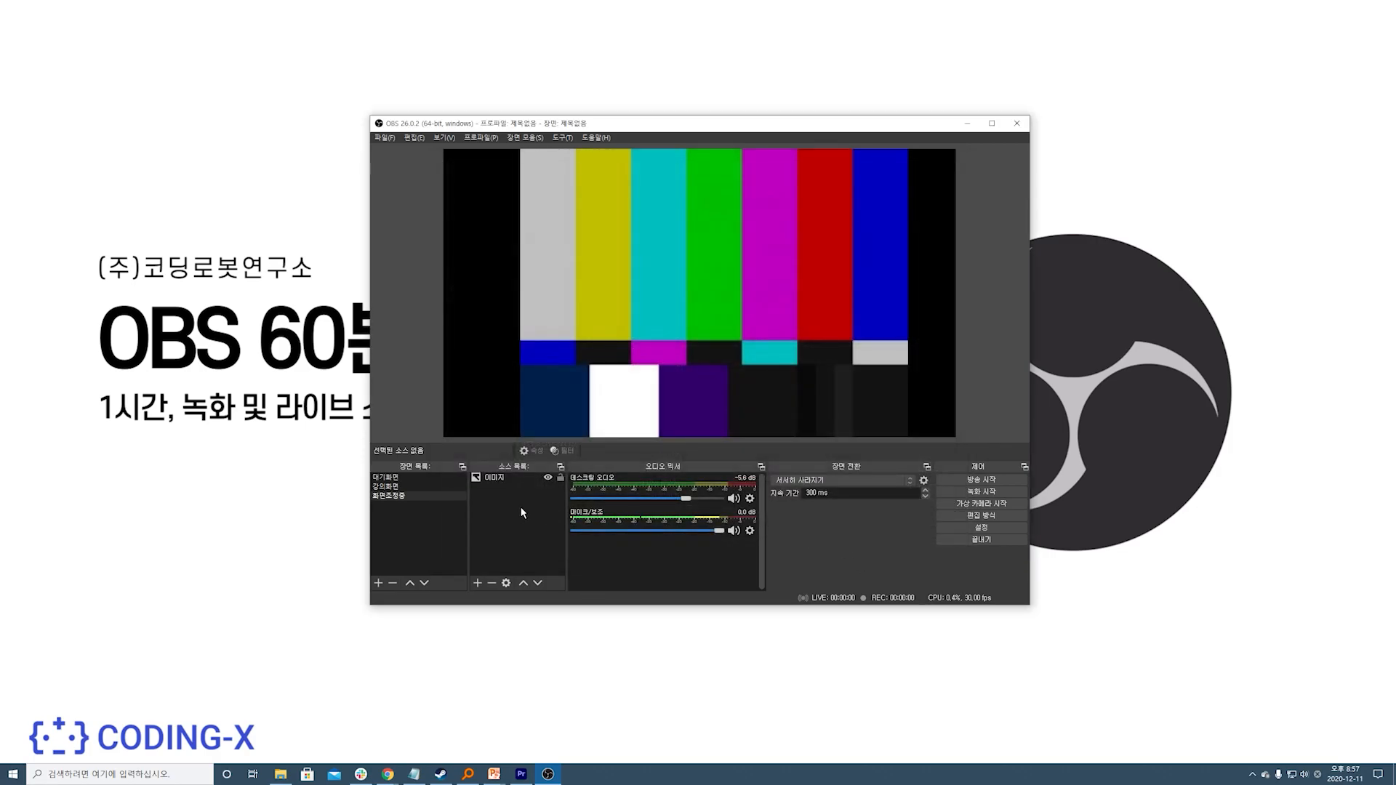
Test the 8, 9 and 0 hotkeys by switching repeatedly between the three scenes, ending on 화면조정중.
{"action": "key", "text": "9"}
{"action": "key", "text": "8"}
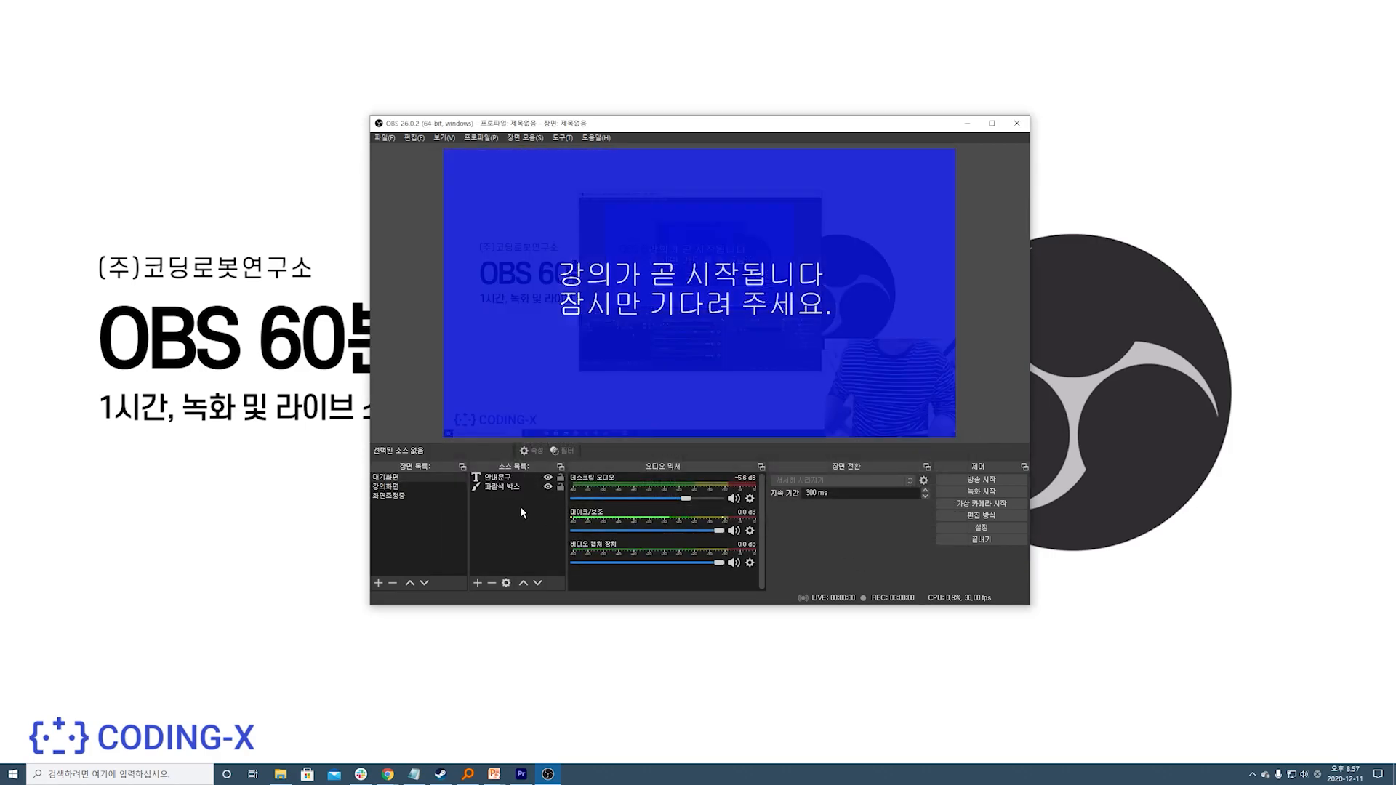
{"action": "key", "text": "0"}
{"action": "key", "text": "9"}
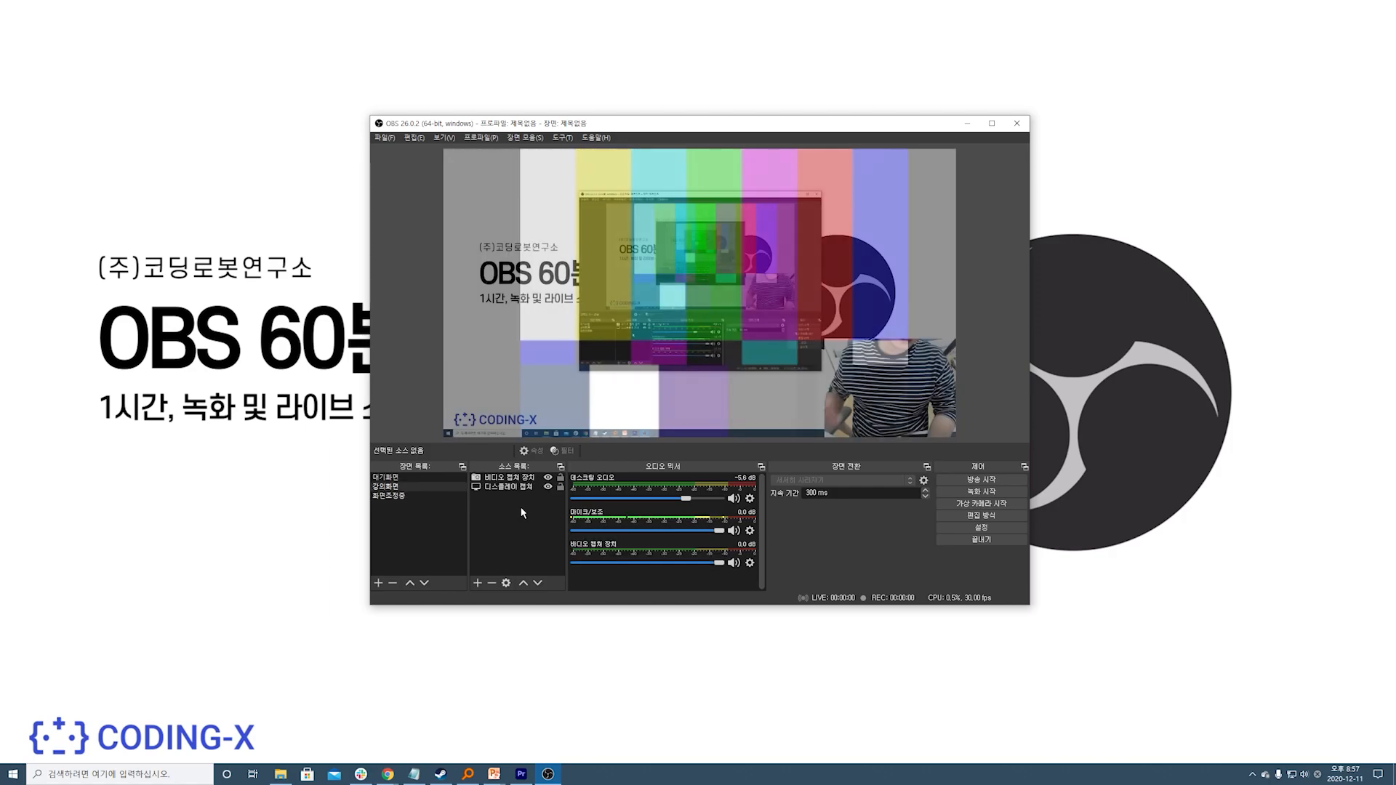
{"action": "key", "text": "8"}
{"action": "key", "text": "0"}
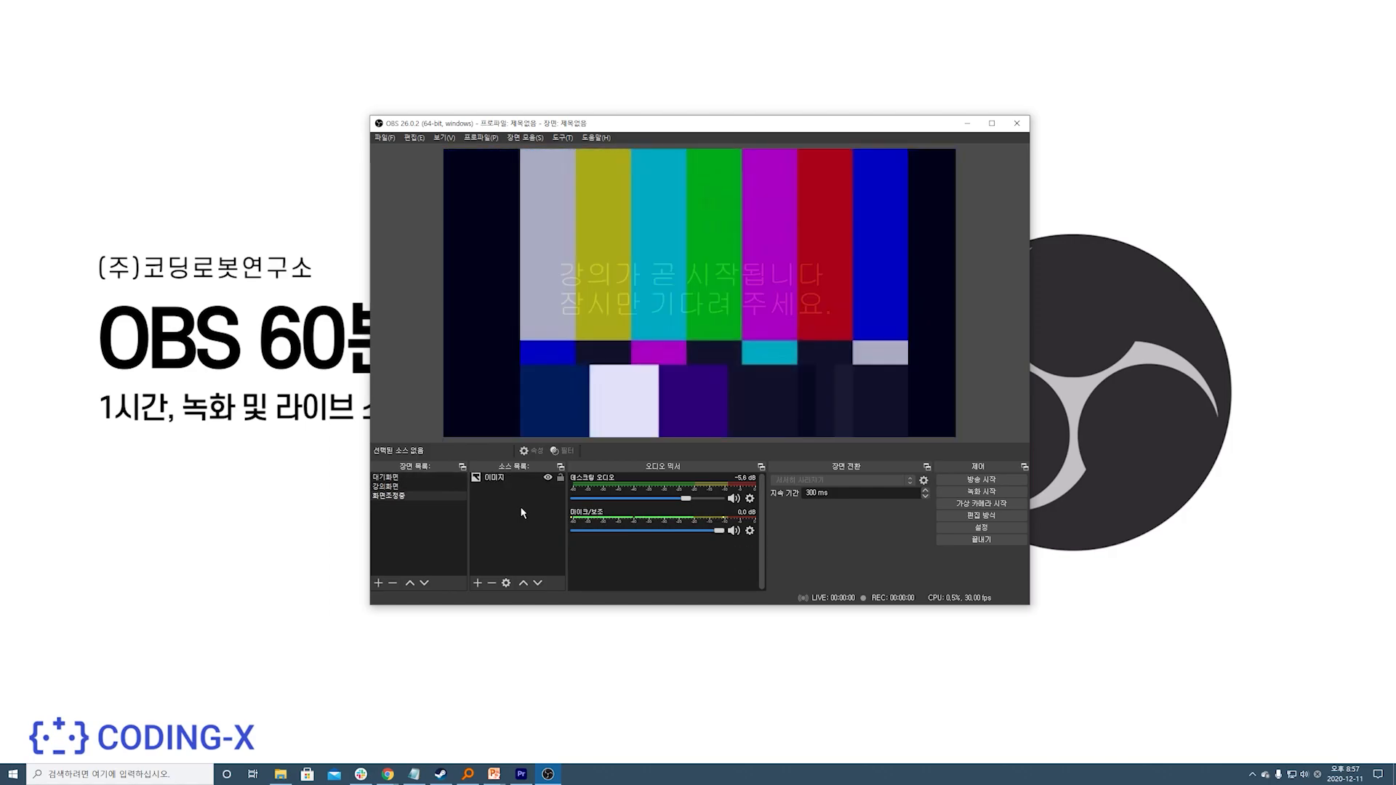
{"action": "key", "text": "9"}
{"action": "key", "text": "8"}
{"action": "key", "text": "0"}
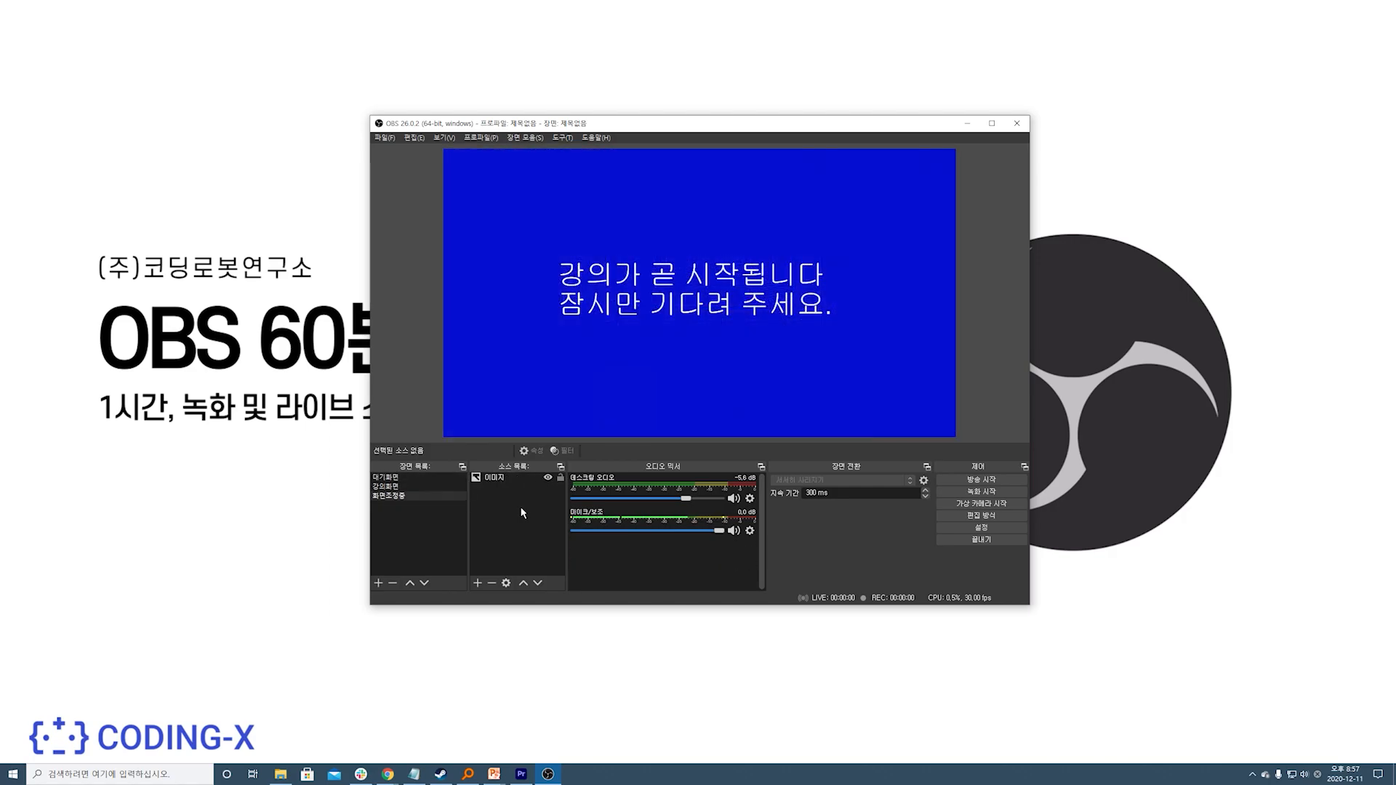
Test the scene hotkeys again while alternating between the full-screen presentation and OBS.
{"action": "left_click", "coordinate": [245, 586]}
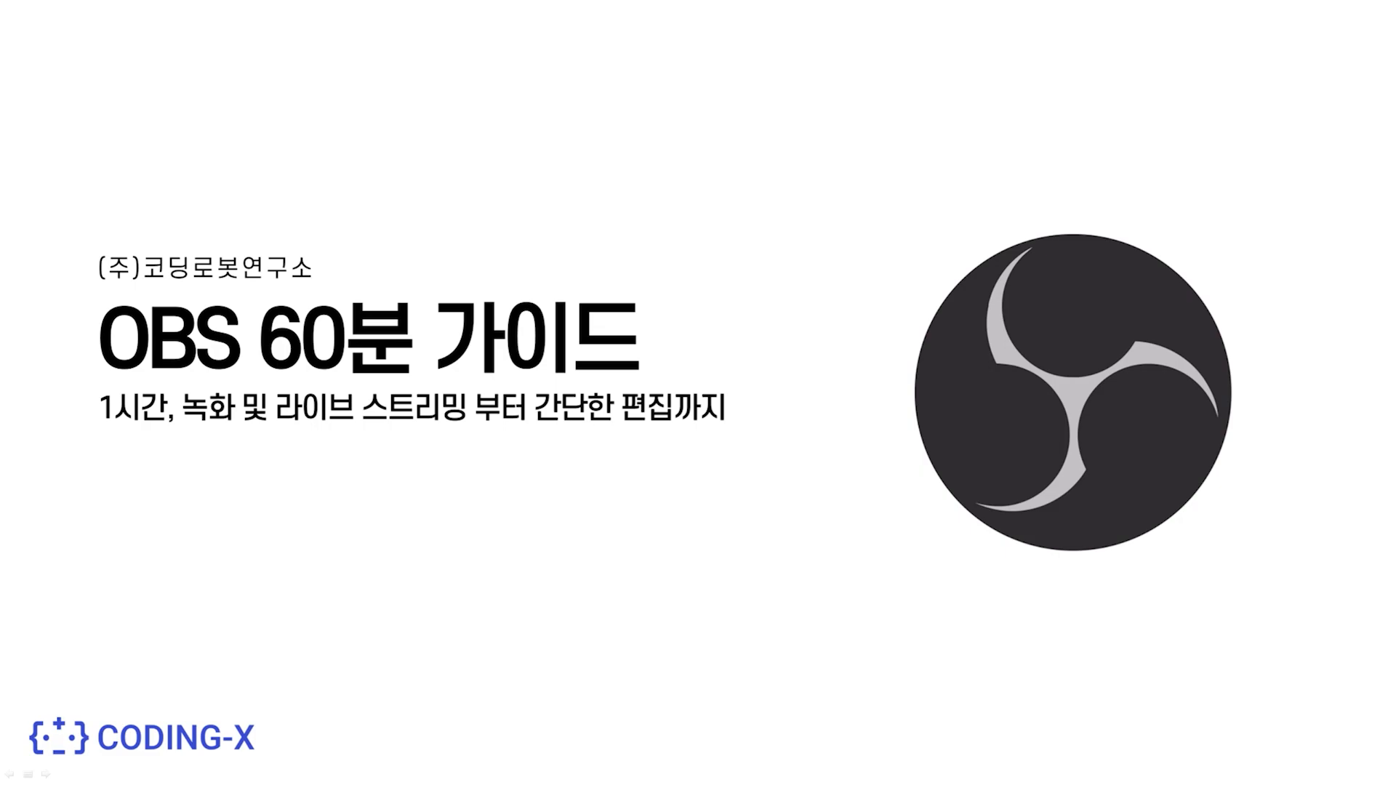
{"action": "key", "text": "alt+Tab"}
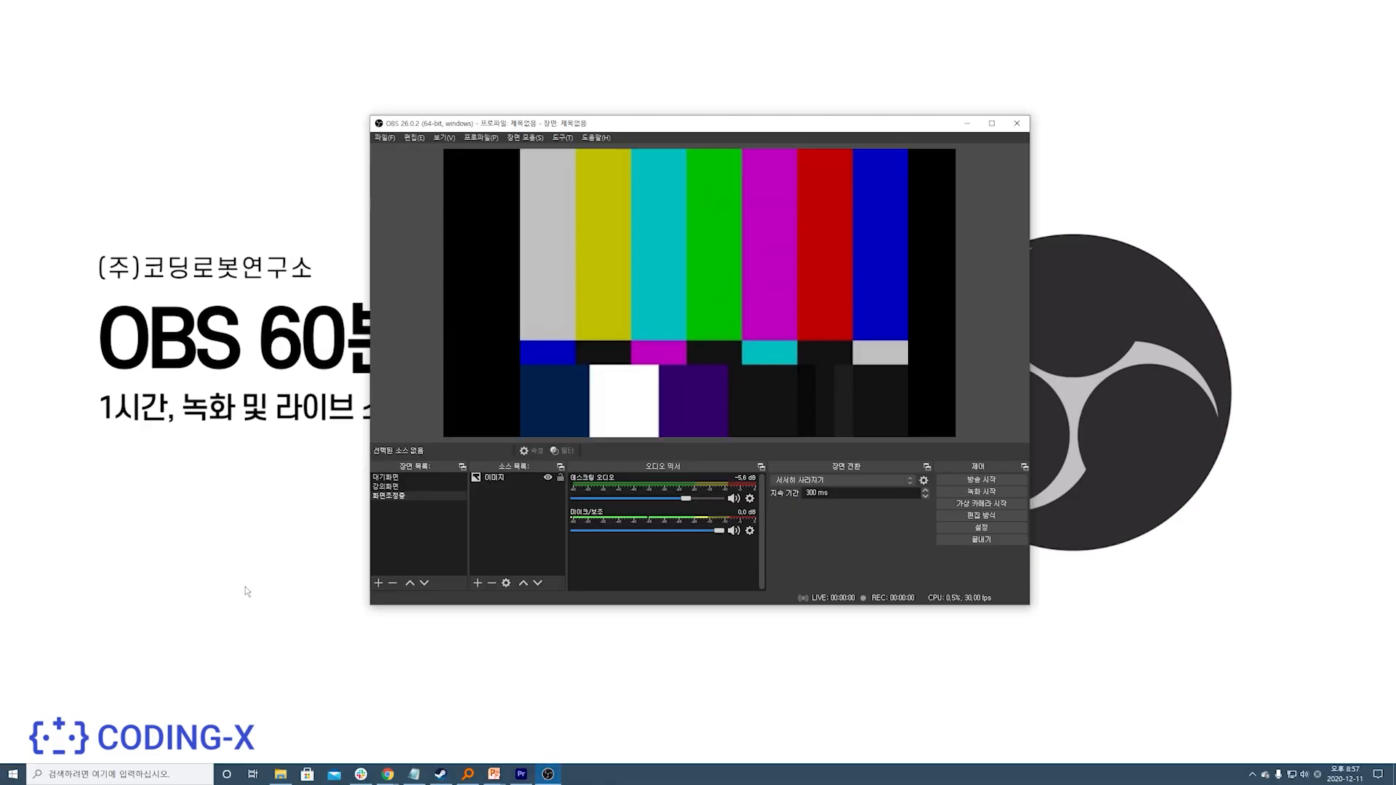
{"action": "key", "text": "F1"}
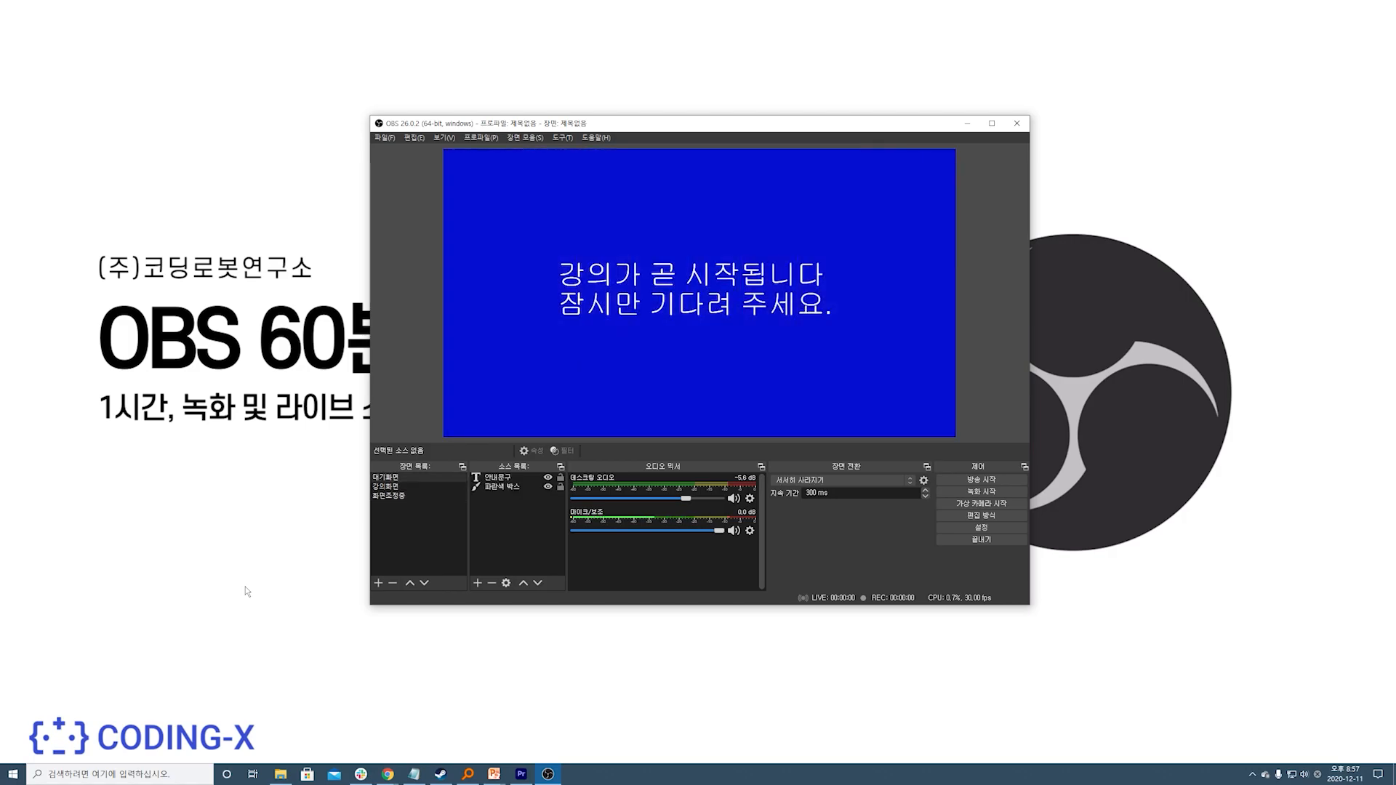
{"action": "key", "text": "F2"}
{"action": "key", "text": "alt+Tab"}
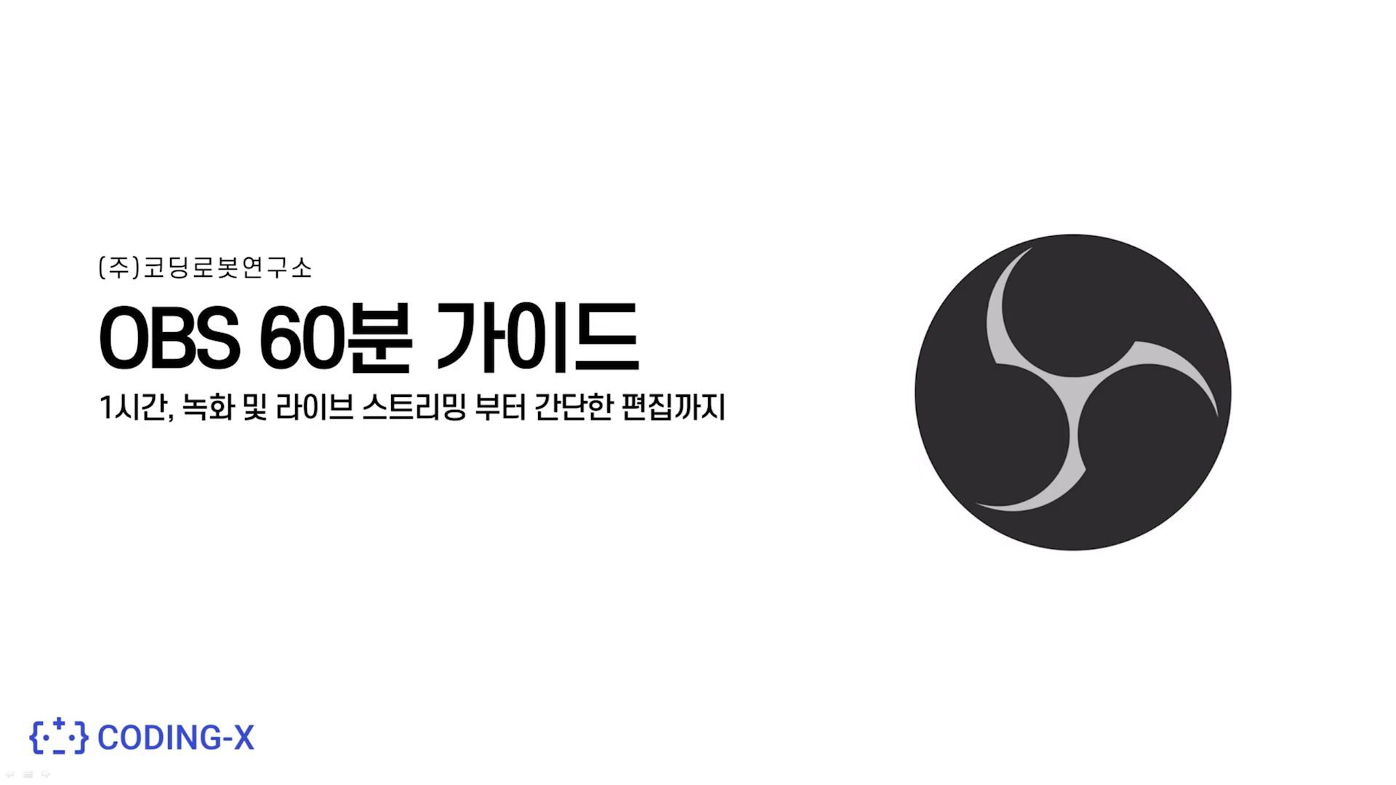
{"action": "key", "text": "alt+Tab"}
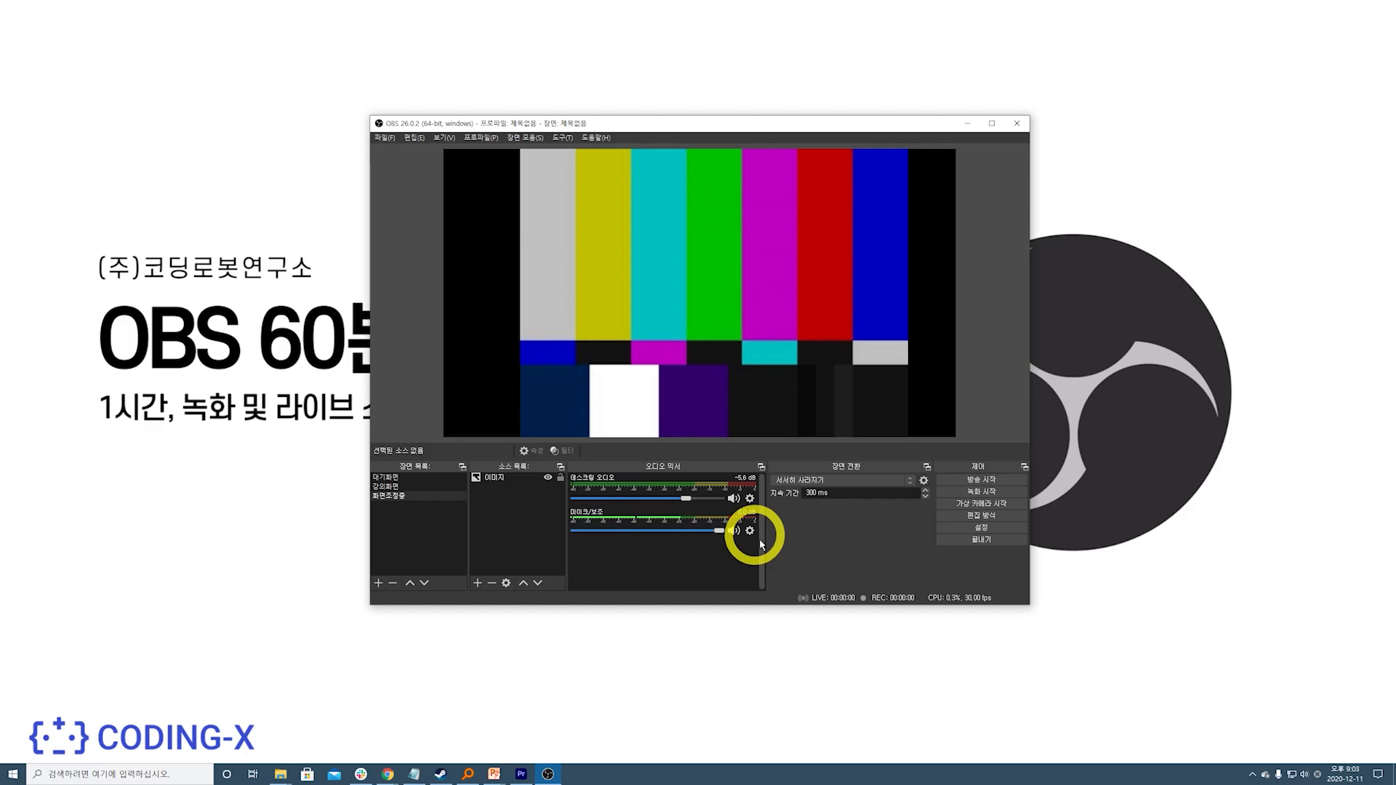
Maximize the OBS window and open the filters of the 마이크/보조 audio source.
{"action": "left_click", "coordinate": [991, 123]}
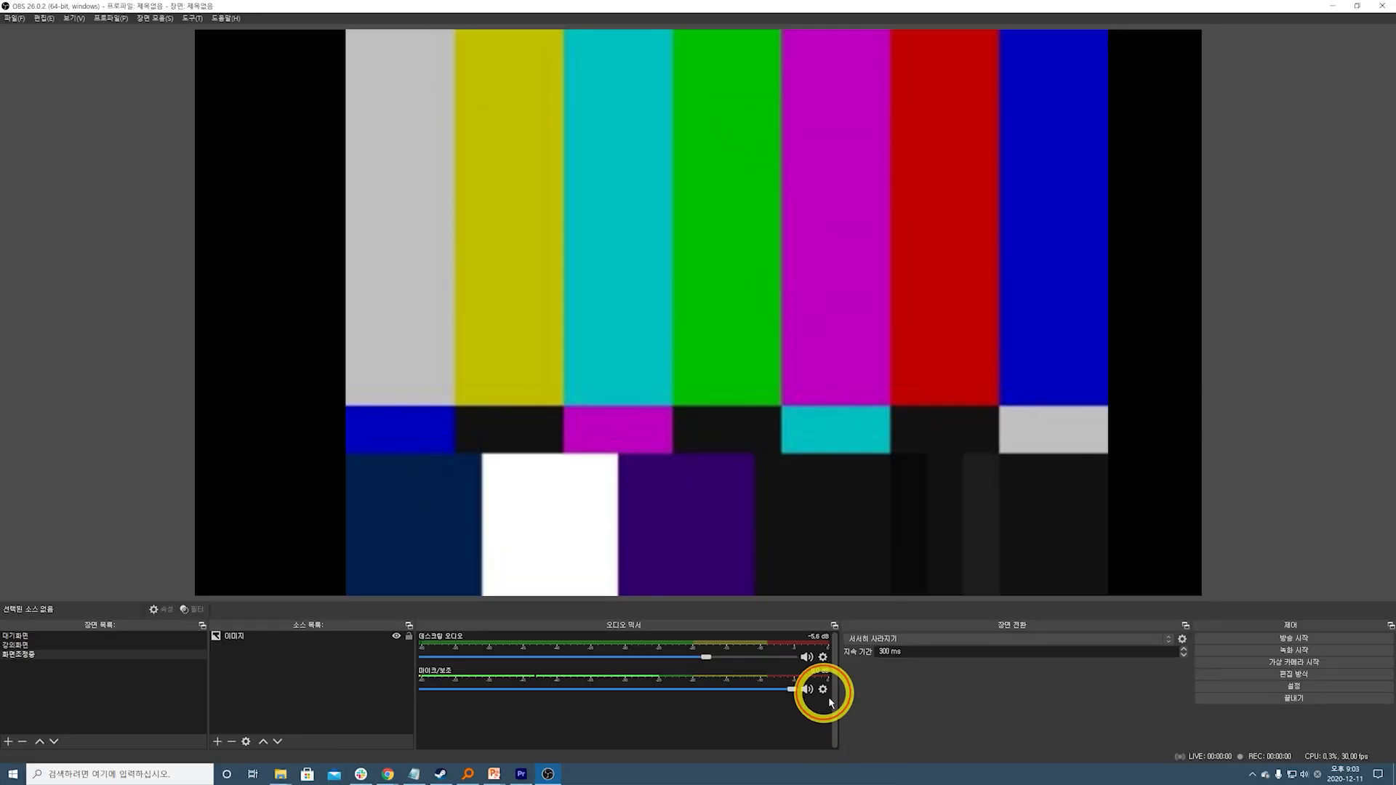
{"action": "left_click", "coordinate": [824, 691]}
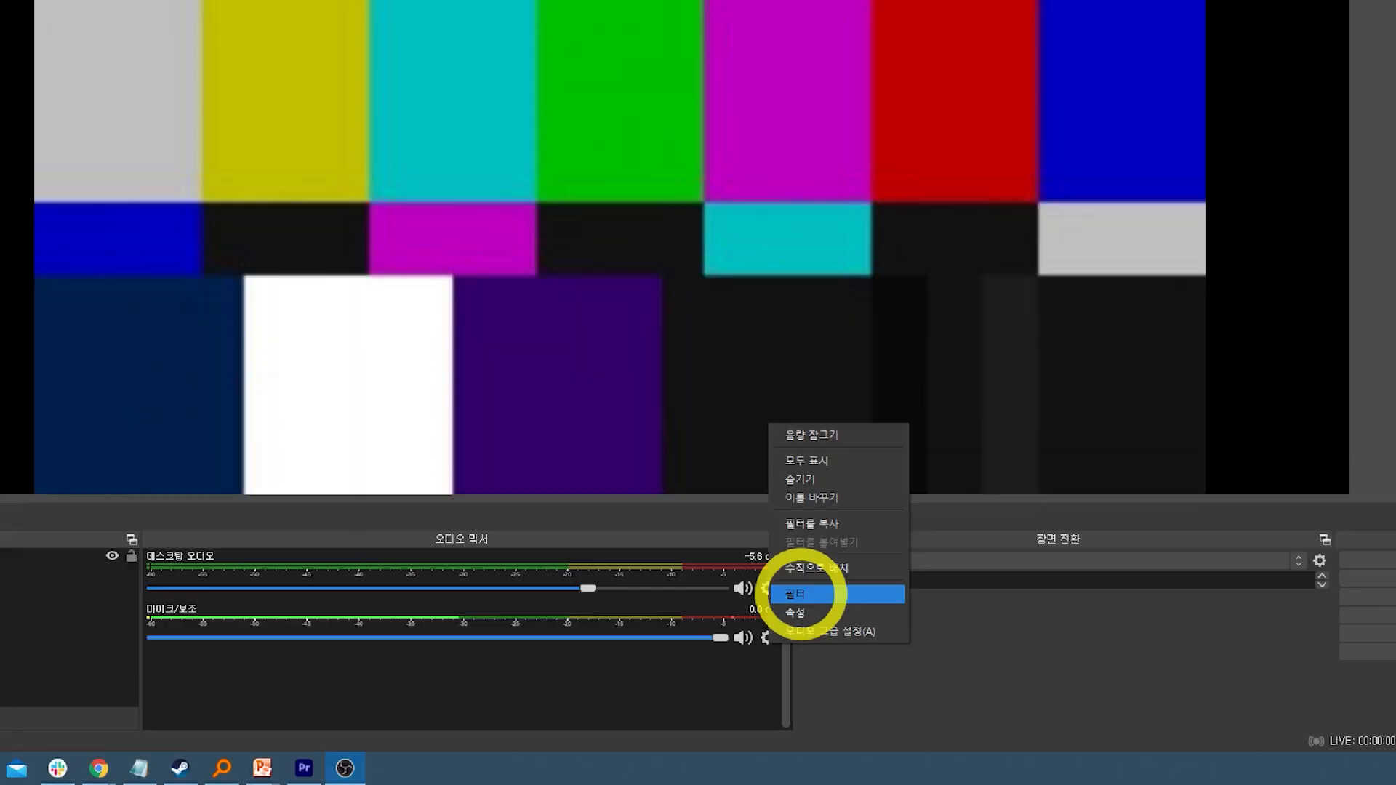
{"action": "left_click", "coordinate": [931, 741]}
{"action": "left_click", "coordinate": [823, 688]}
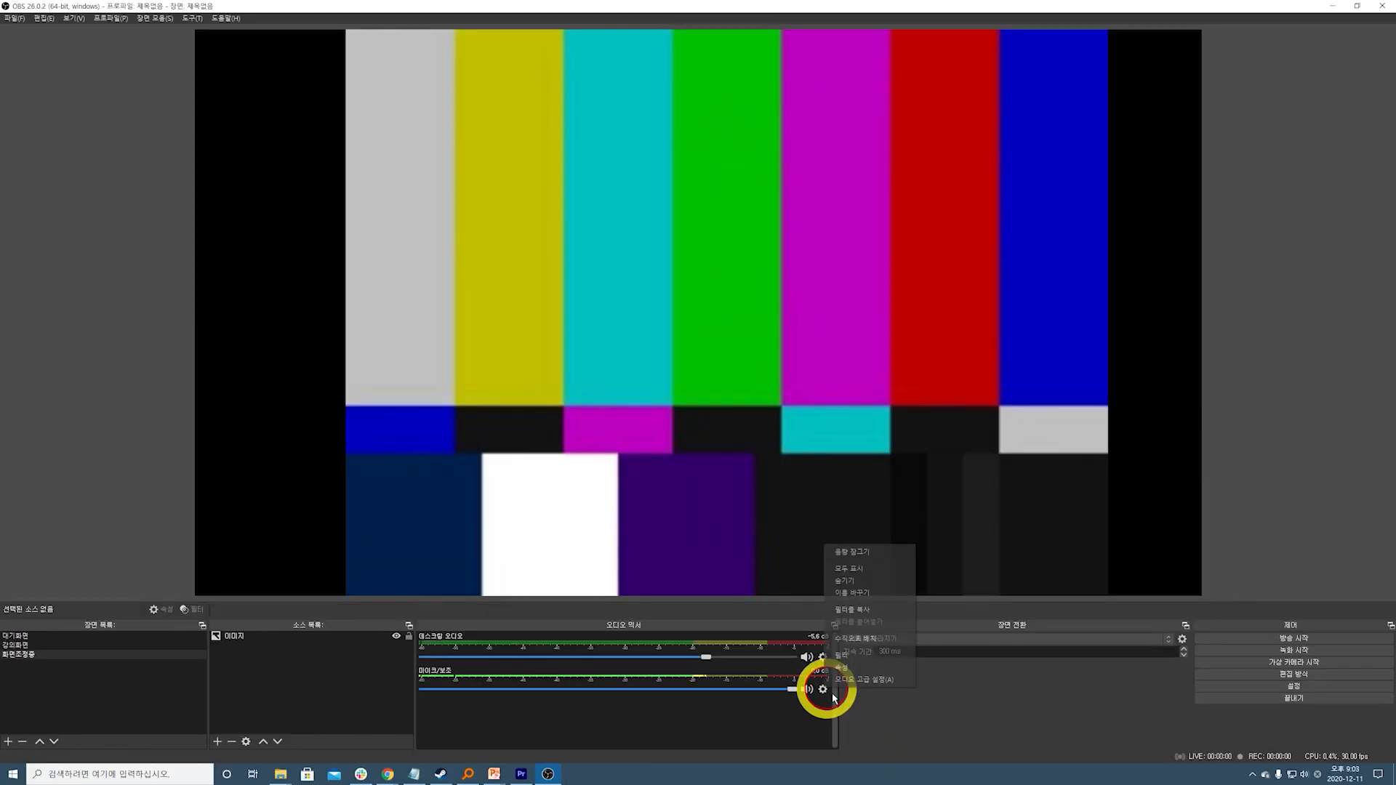
{"action": "left_click", "coordinate": [843, 656]}
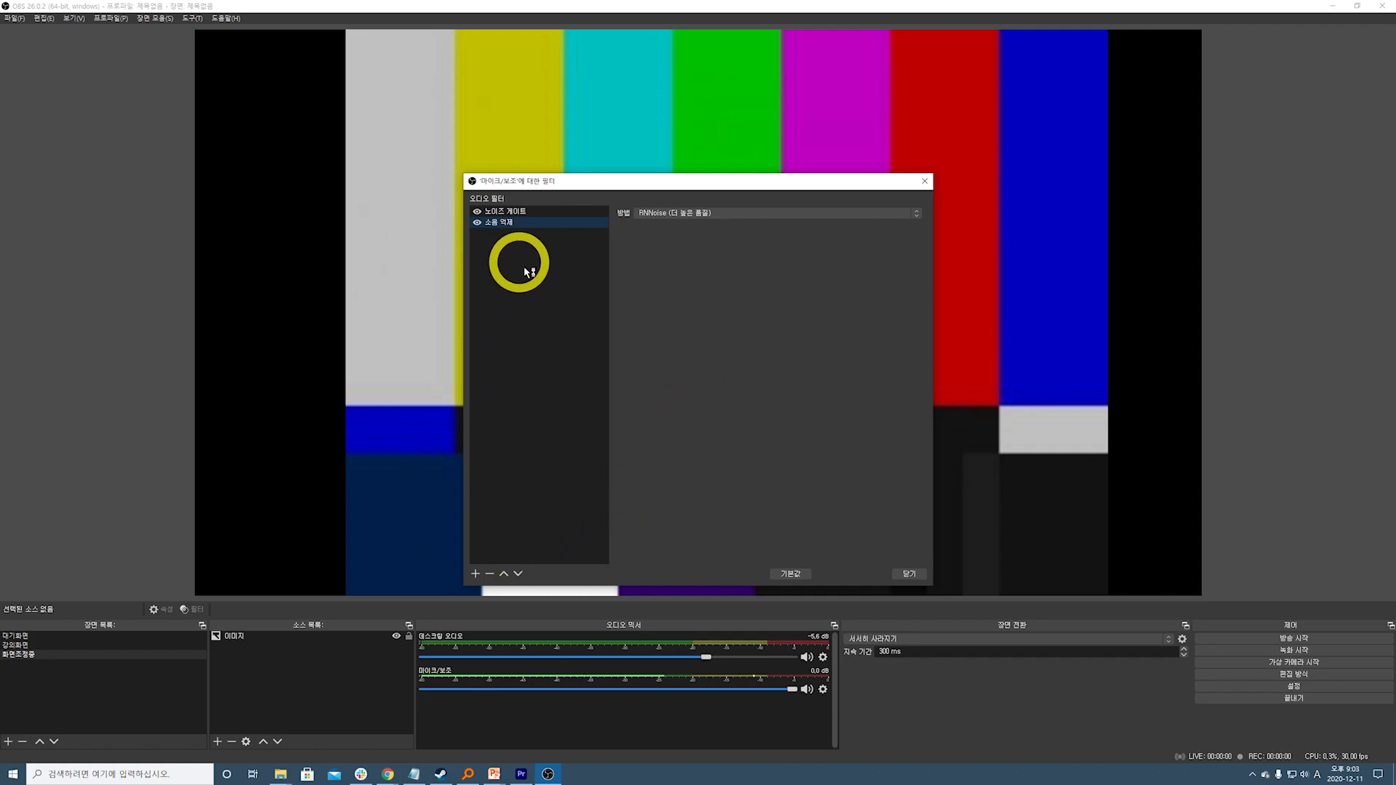
Remove the existing 소음 억제 and 노이즈 게이트 filters from the microphone.
{"action": "left_click", "coordinate": [504, 211]}
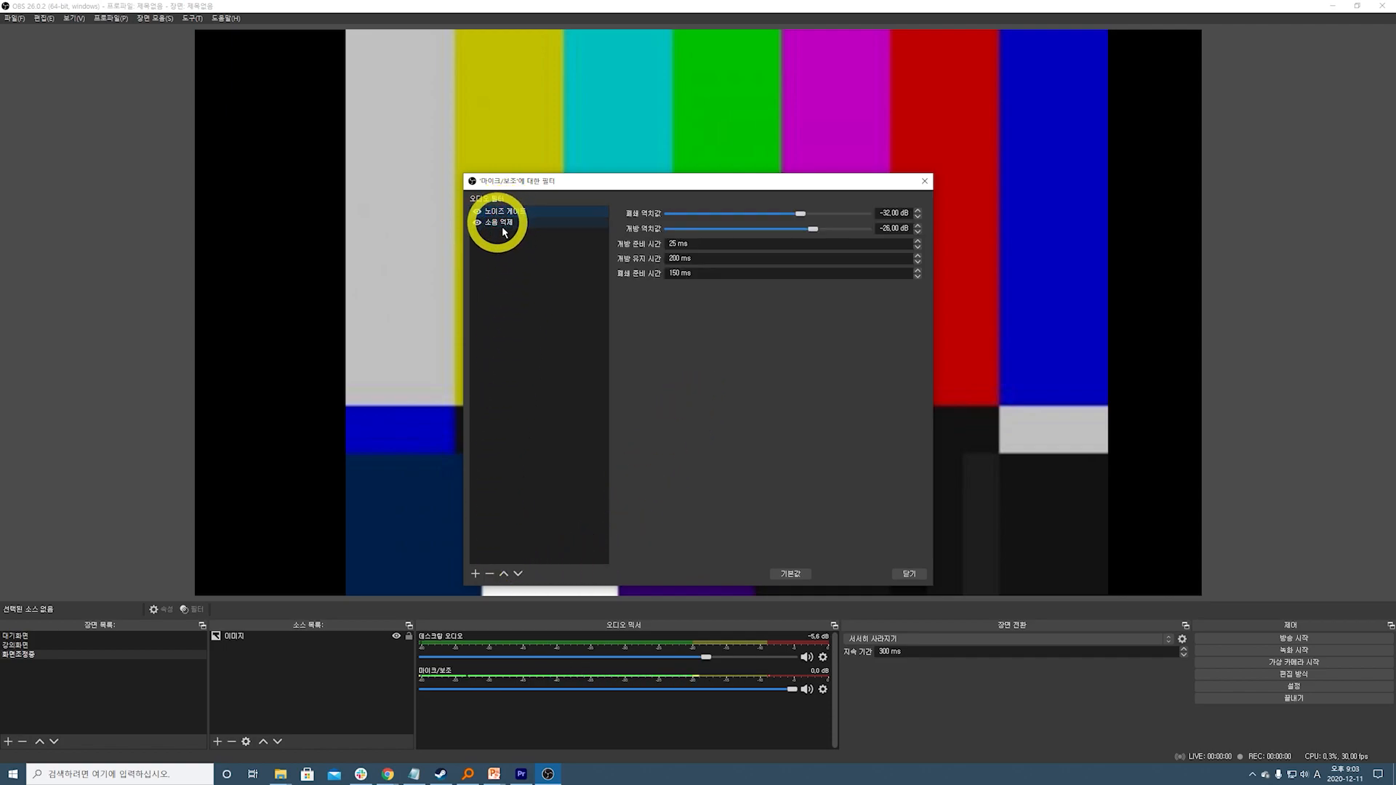
{"action": "left_click", "coordinate": [510, 223]}
{"action": "left_click", "coordinate": [489, 573]}
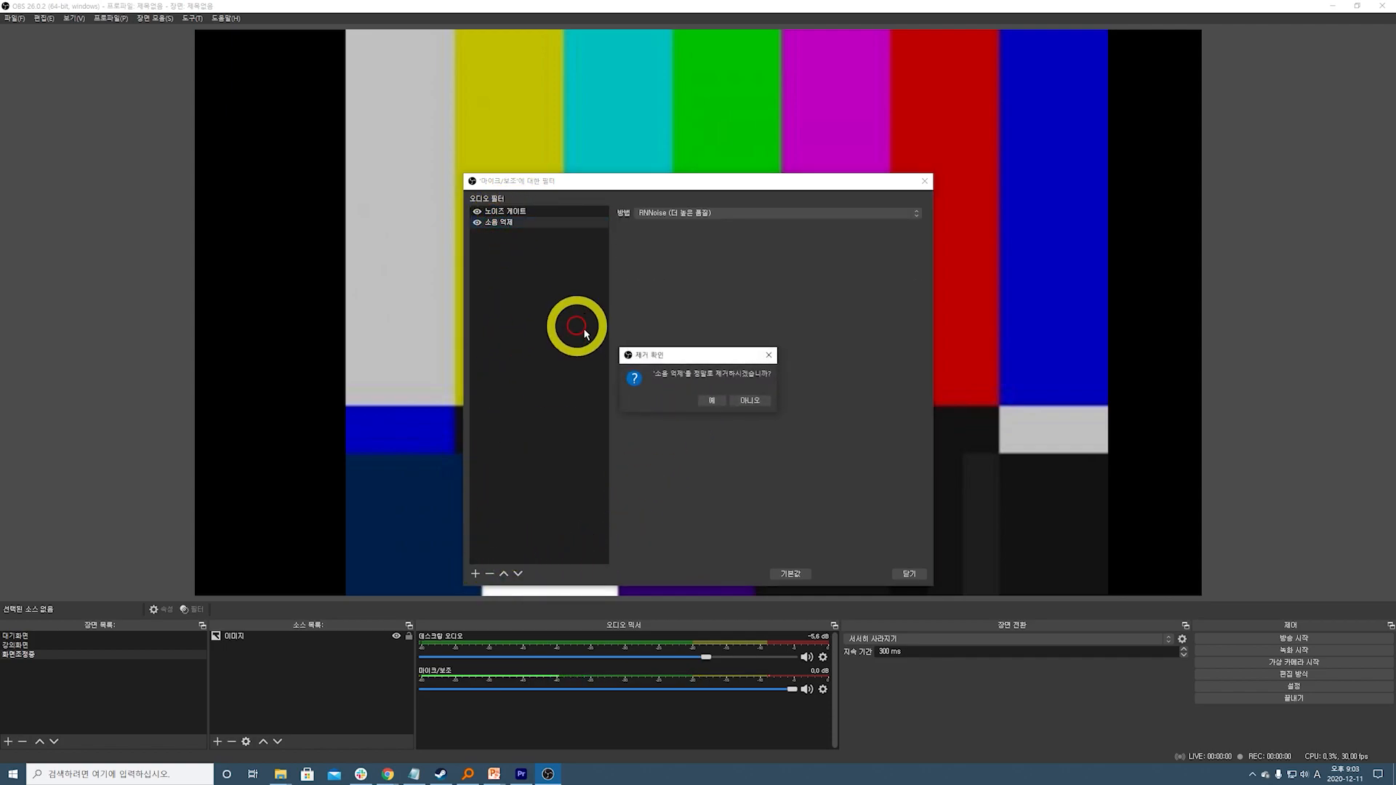
{"action": "left_click", "coordinate": [712, 400]}
{"action": "left_click", "coordinate": [490, 574]}
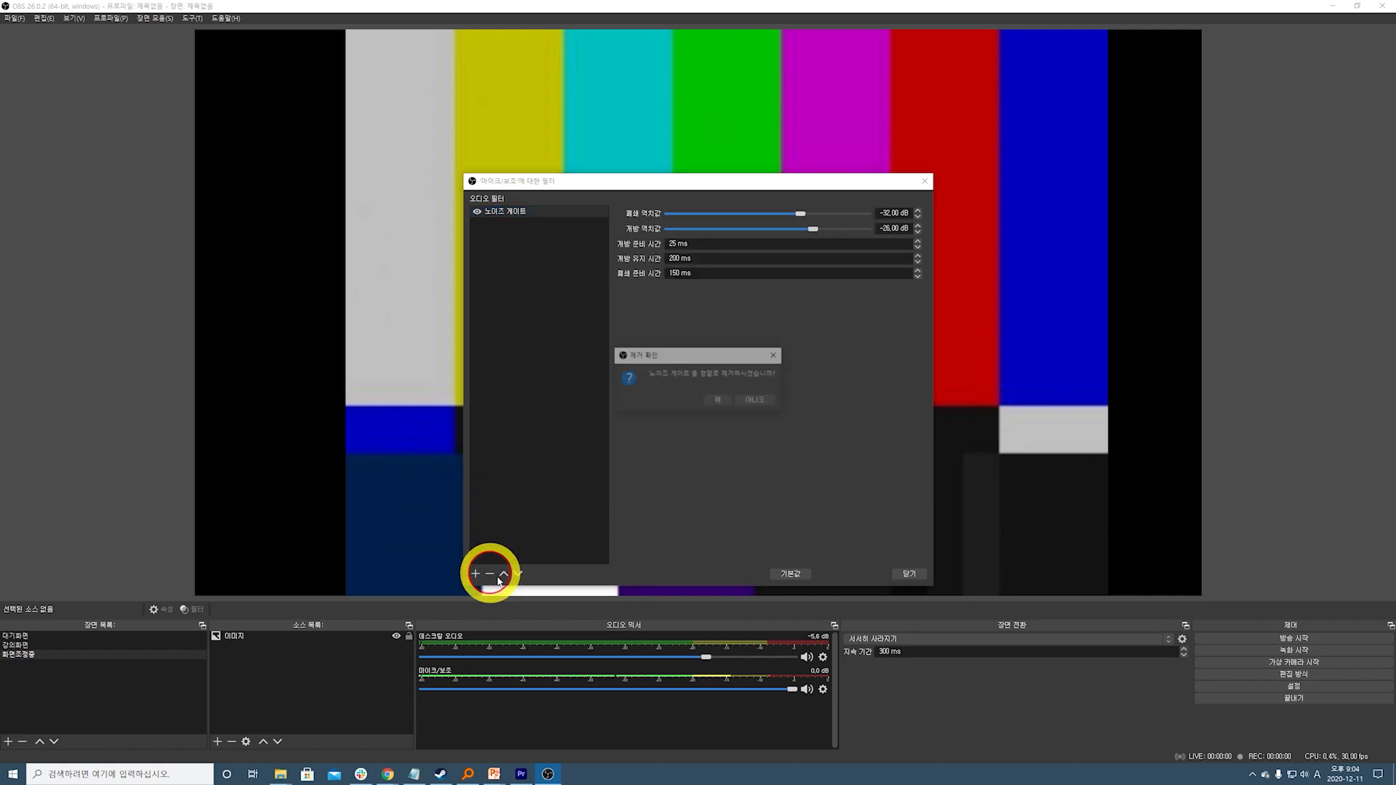
{"action": "left_click", "coordinate": [716, 401]}
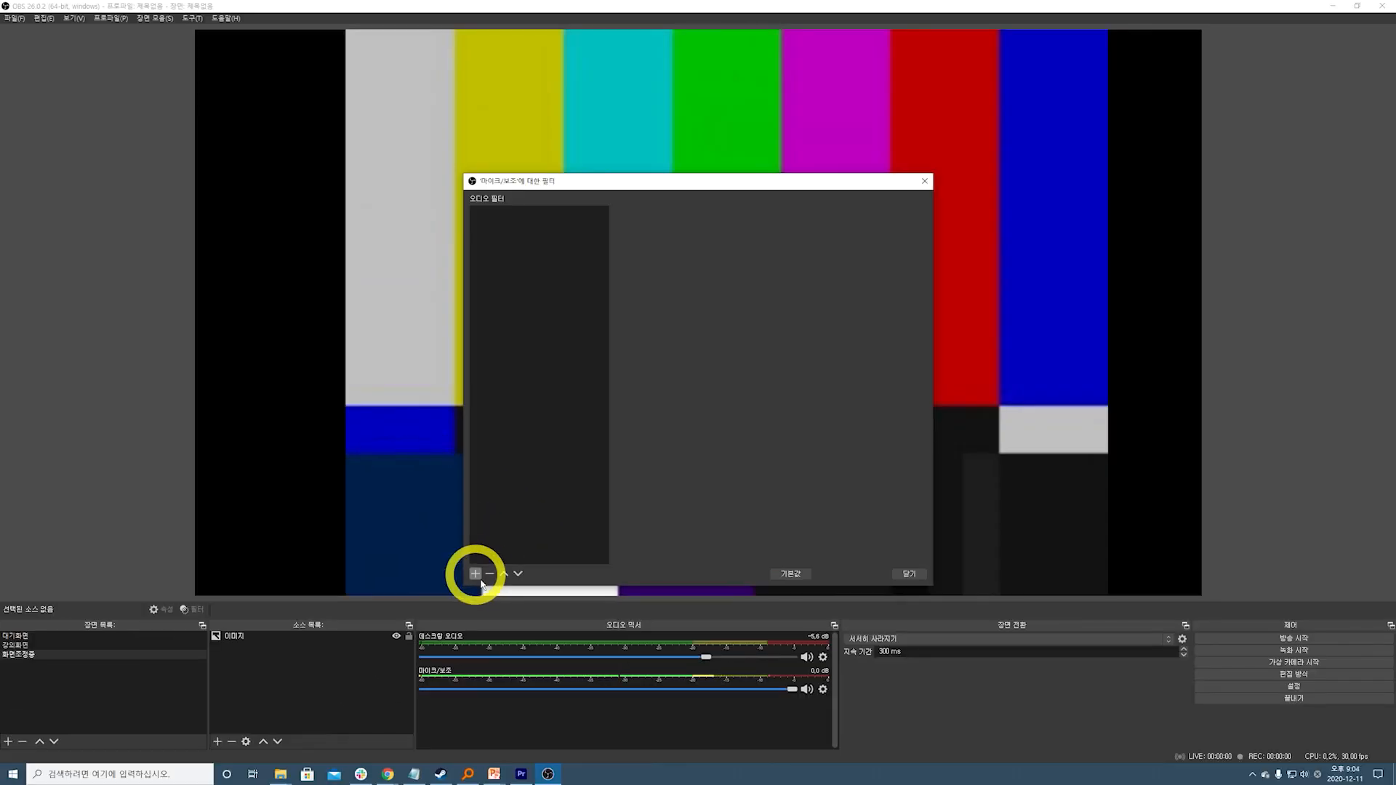
Add a 노이즈 게이트 filter to the microphone with its default name.
{"action": "left_click", "coordinate": [475, 574]}
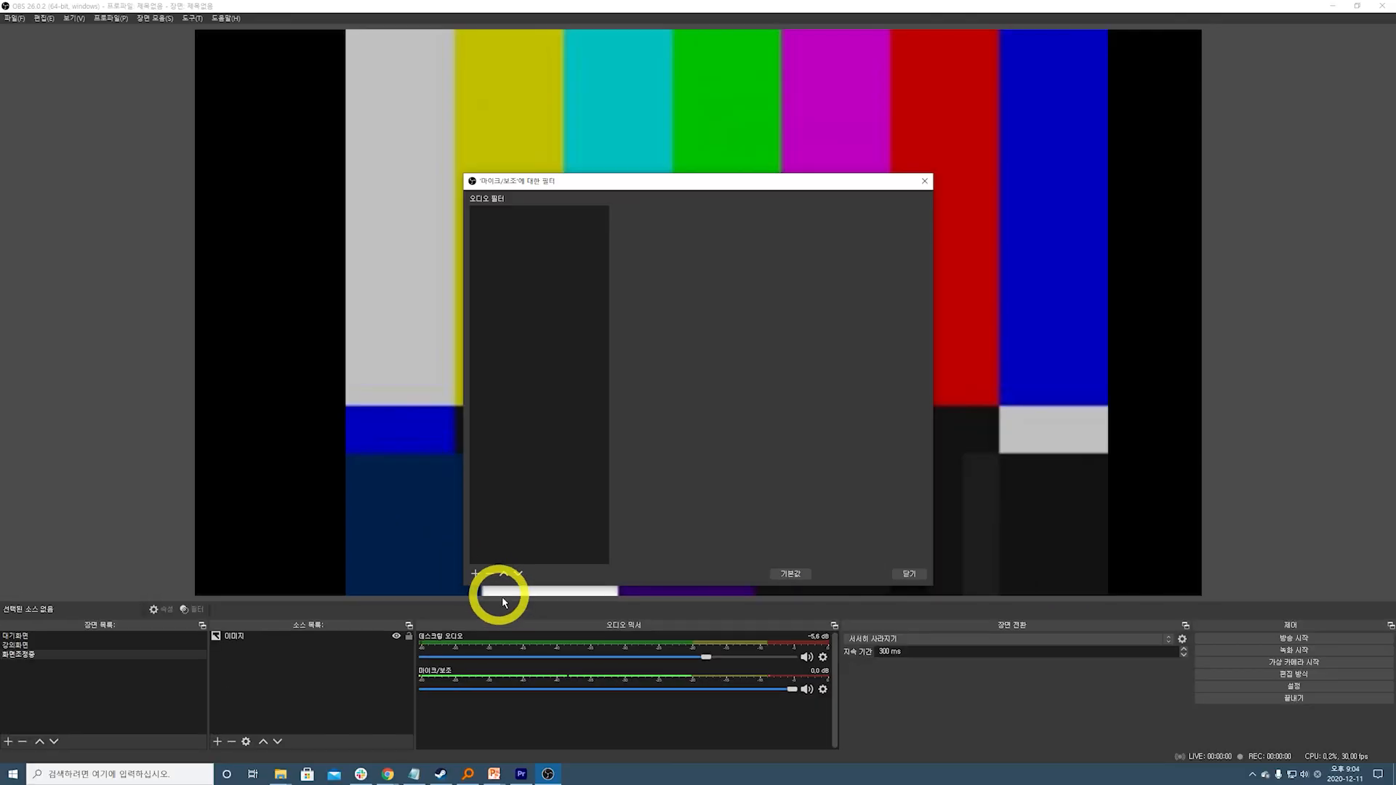
{"action": "left_click", "coordinate": [454, 554]}
{"action": "left_click", "coordinate": [493, 604]}
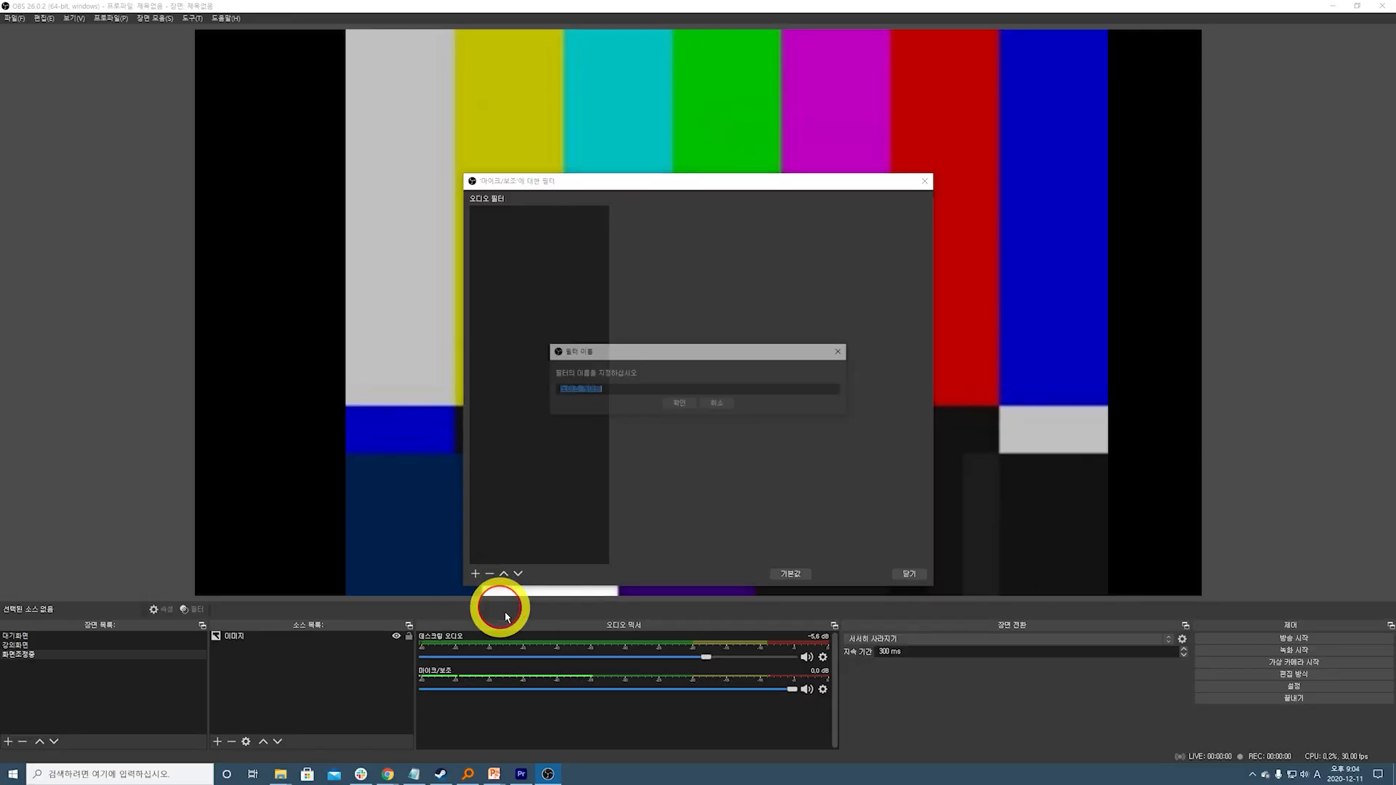
{"action": "left_click", "coordinate": [681, 395]}
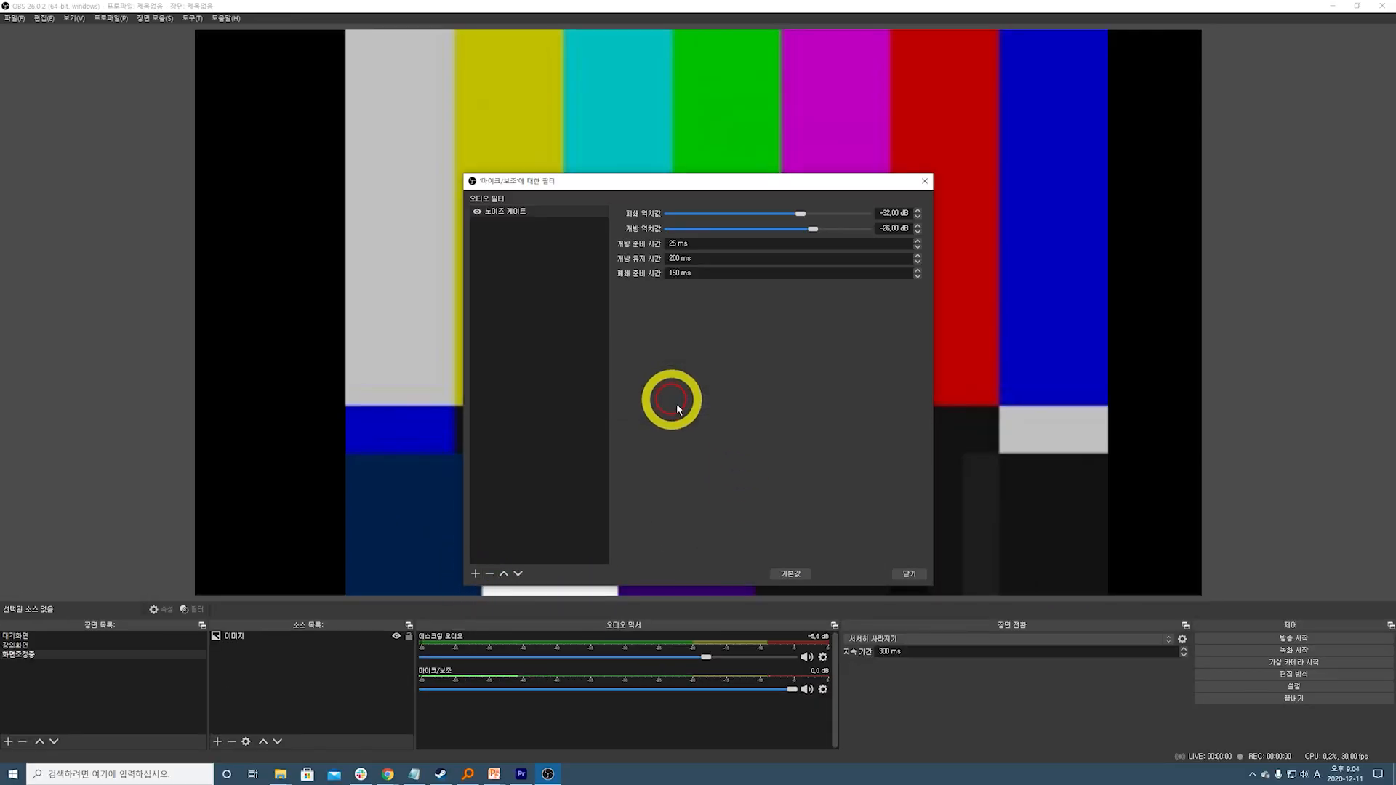
Add a 소음 억제 filter to the microphone with its default name.
{"action": "left_click", "coordinate": [475, 574]}
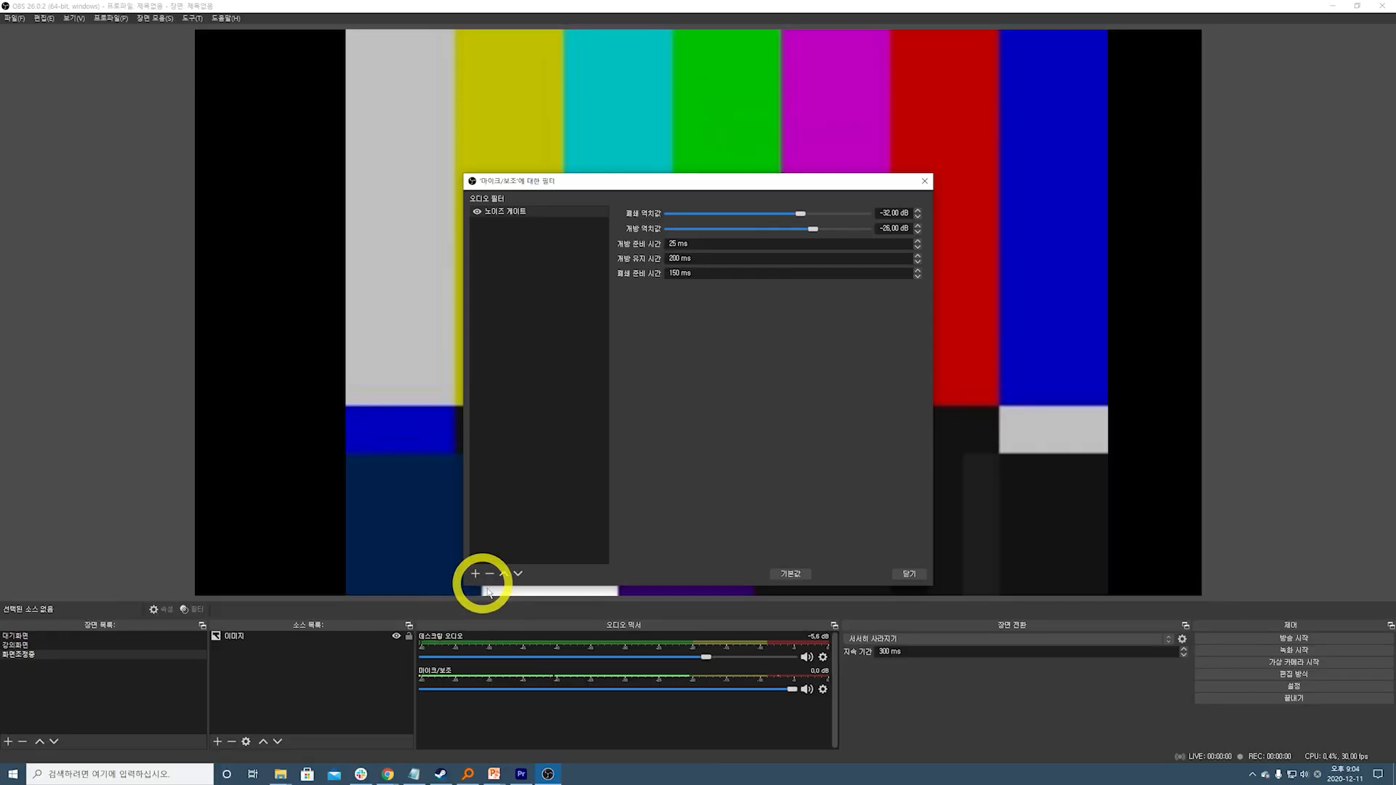
{"action": "left_click", "coordinate": [427, 483]}
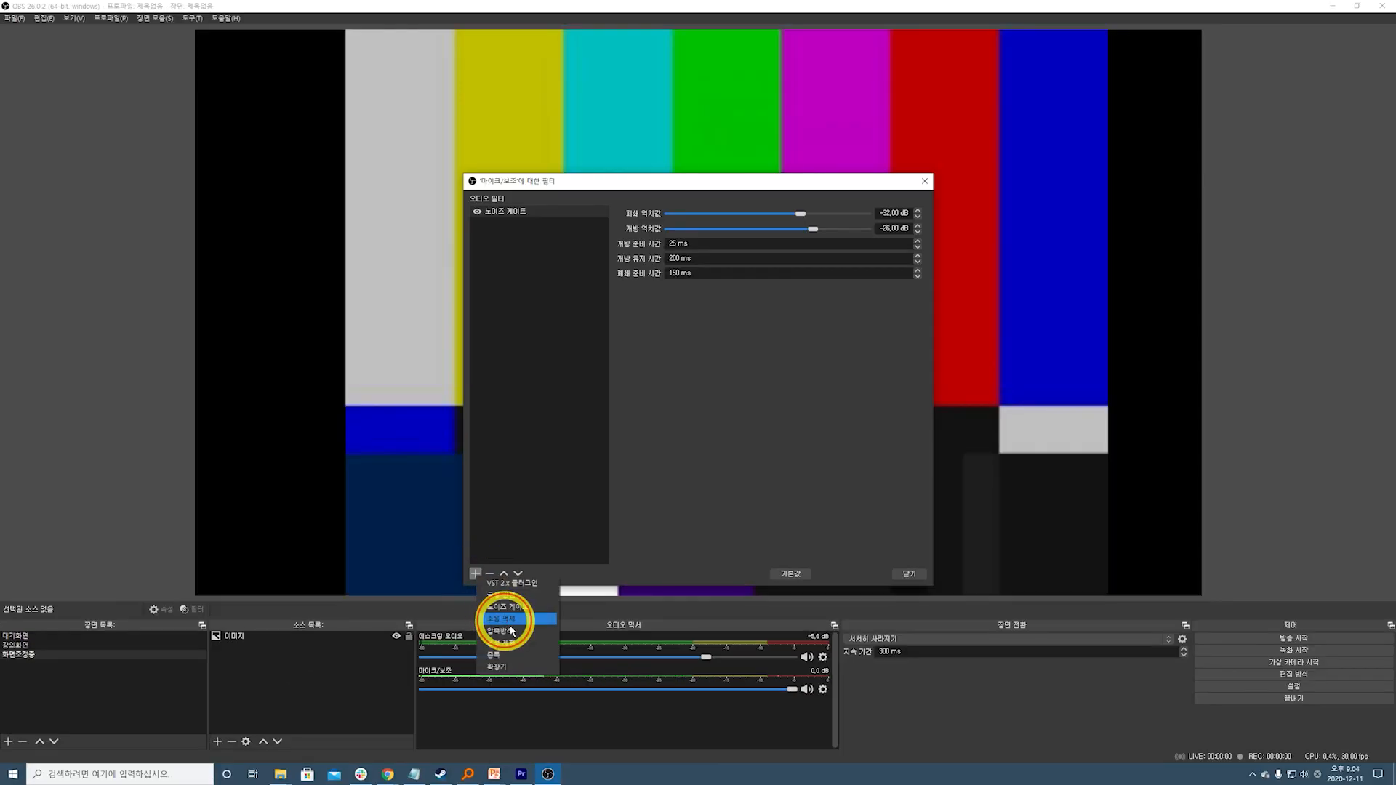
{"action": "left_click", "coordinate": [510, 619]}
{"action": "left_click", "coordinate": [672, 400]}
Add a 증폭 filter to the microphone with its default name.
{"action": "left_click", "coordinate": [477, 576]}
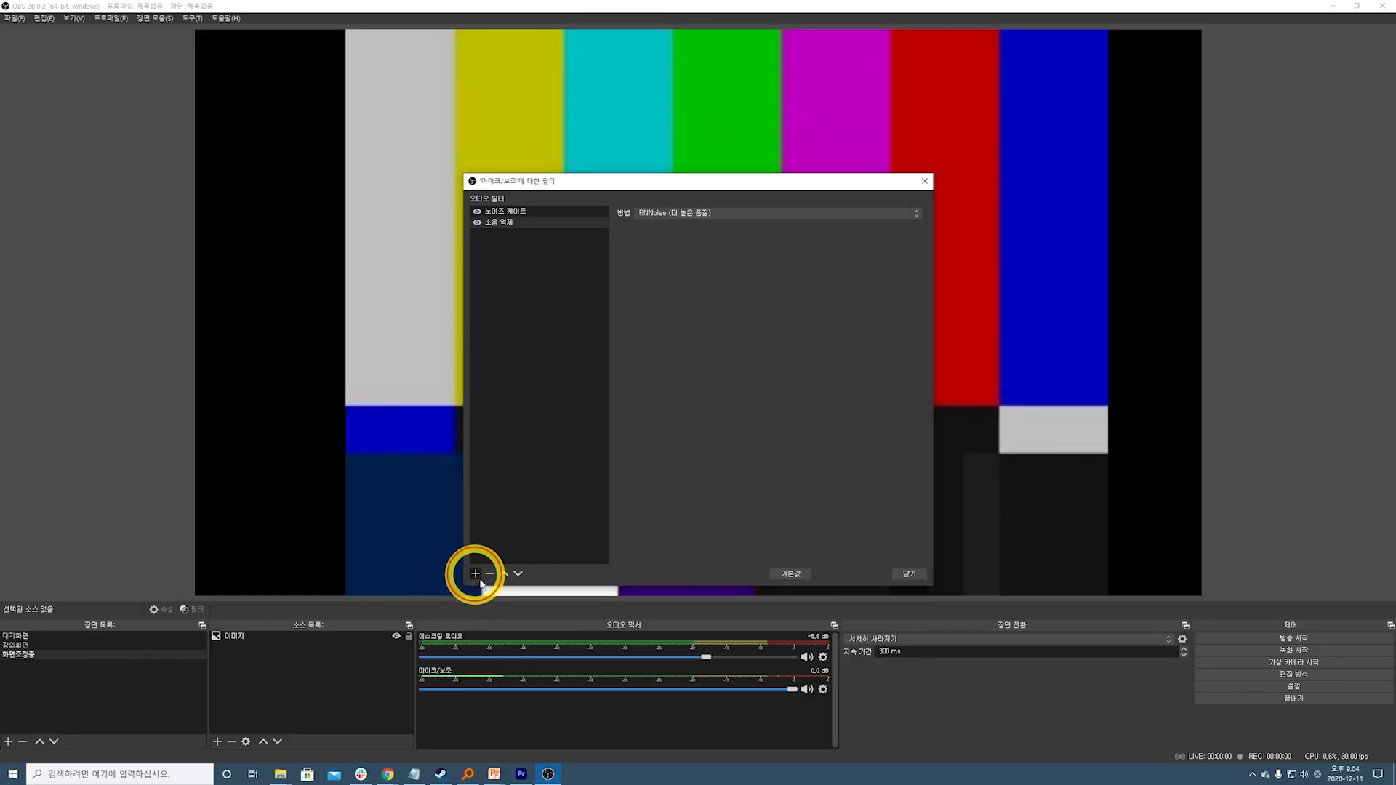
{"action": "left_click", "coordinate": [434, 356]}
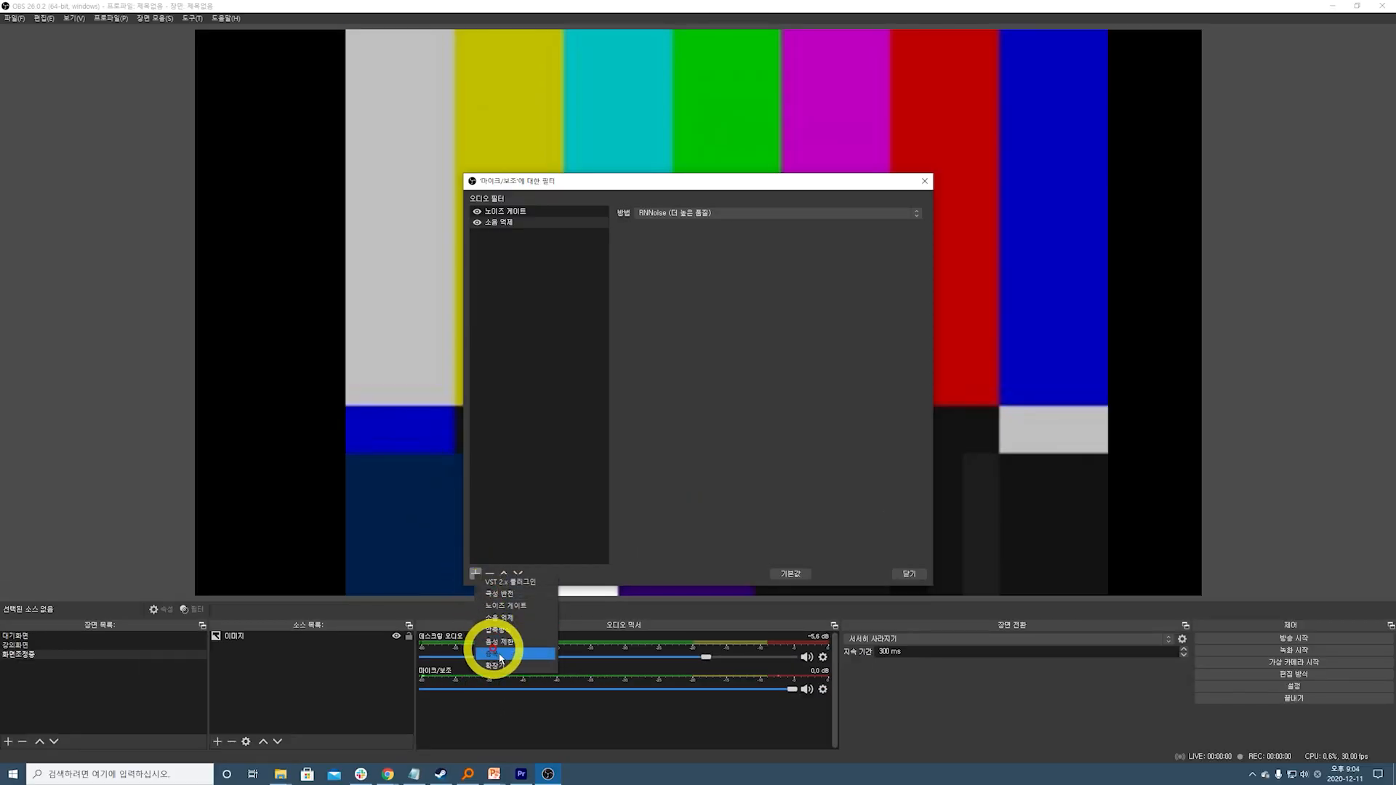
{"action": "left_click", "coordinate": [501, 657]}
{"action": "left_click", "coordinate": [676, 400]}
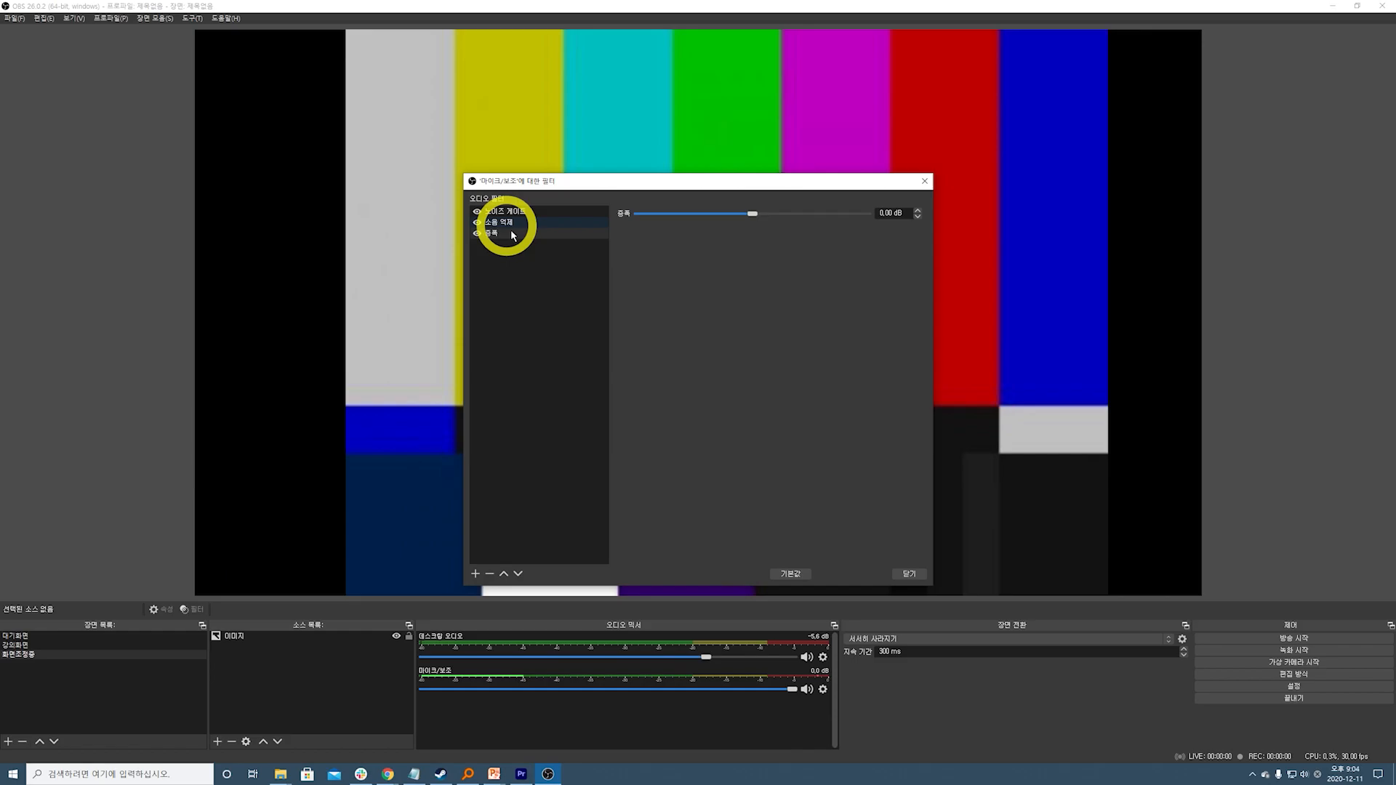
Choose RNNoise (더 높은 품질) as the 소음 억제 method, view the 노이즈 게이트 settings and close the filters.
{"action": "left_click", "coordinate": [24, 304]}
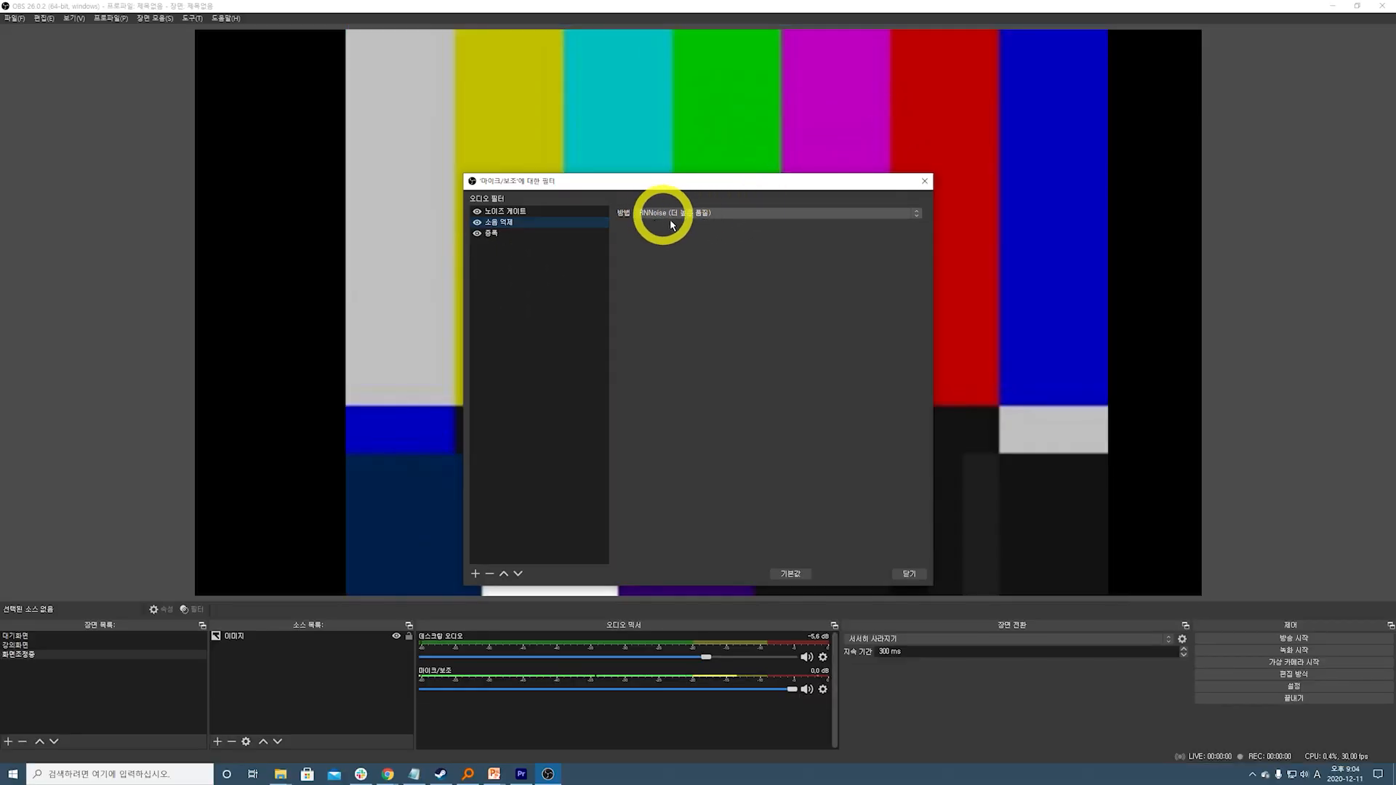
{"action": "left_click", "coordinate": [670, 218]}
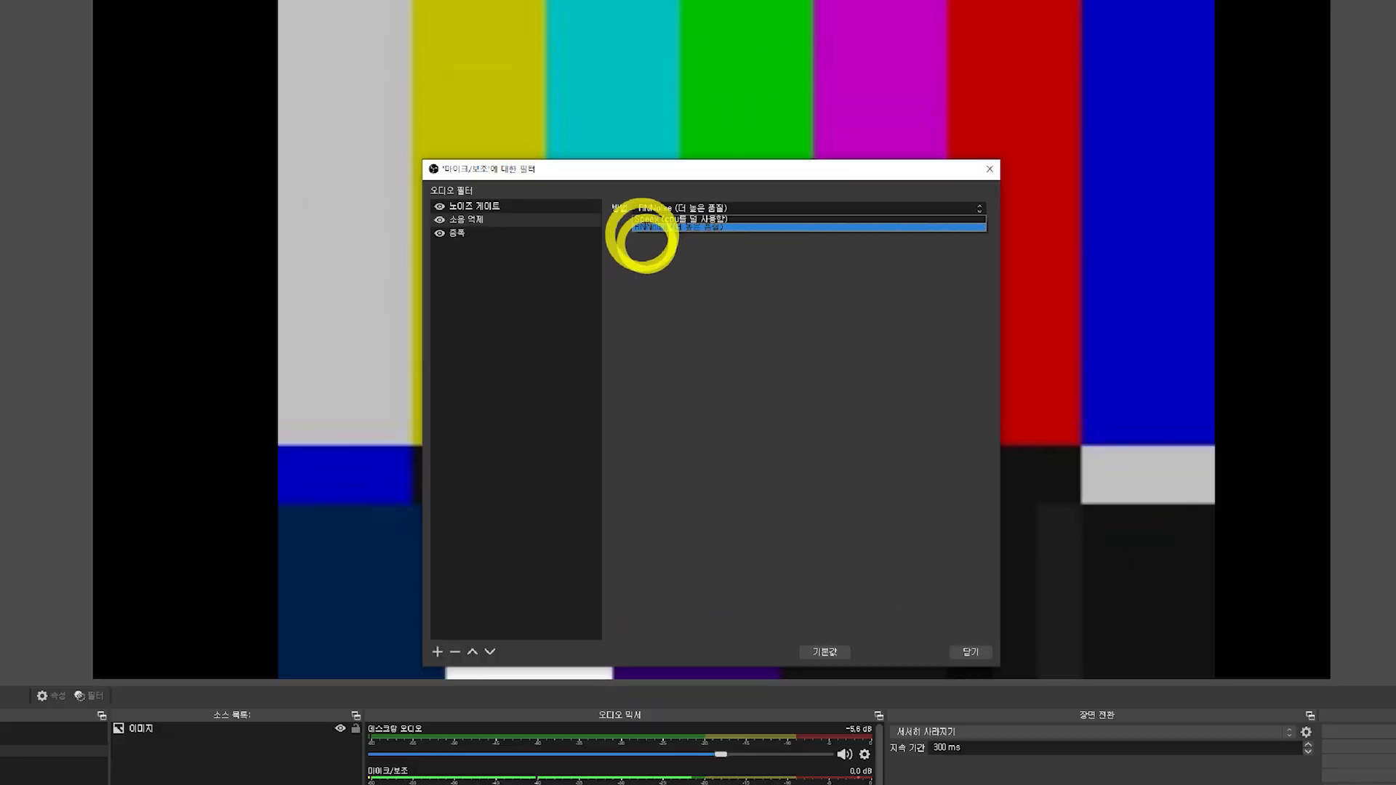
{"action": "left_click", "coordinate": [654, 229]}
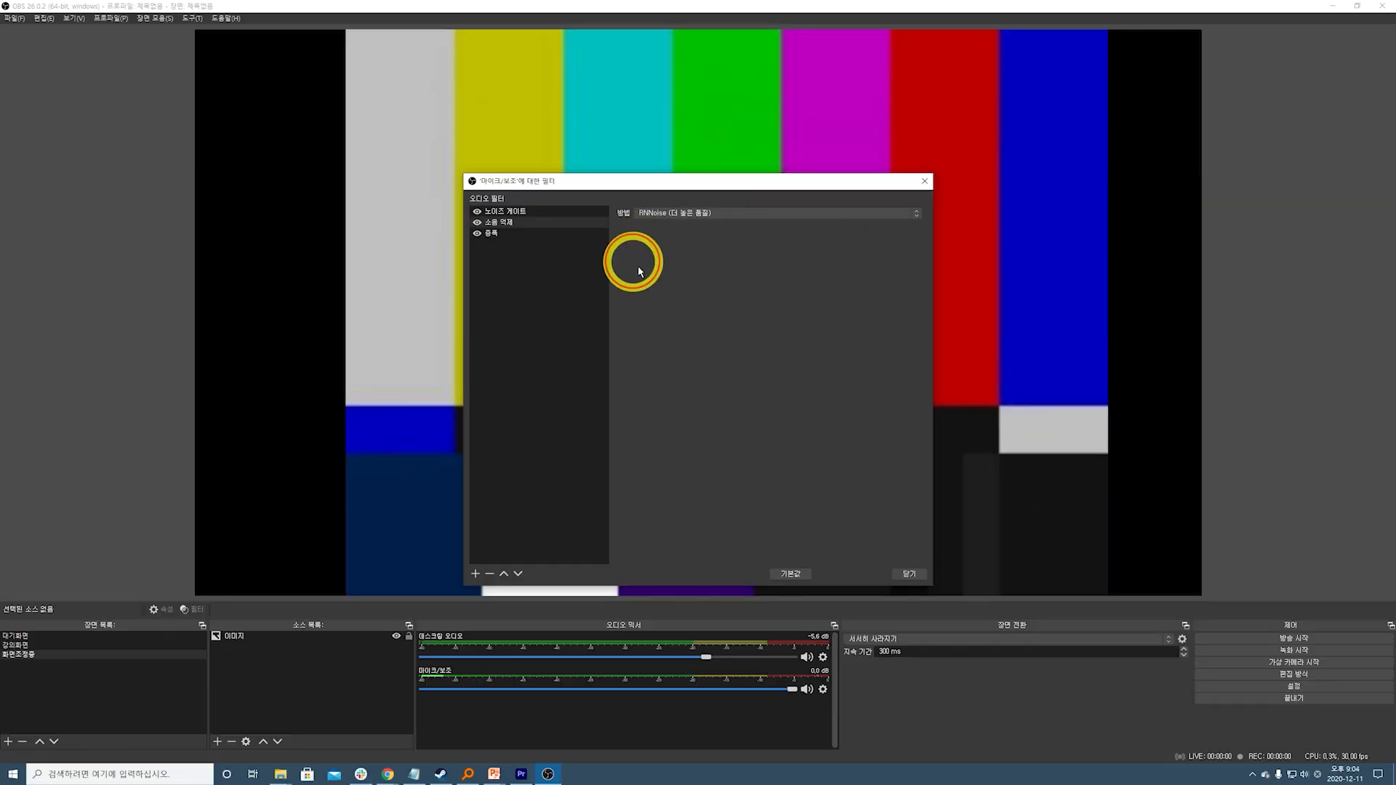
{"action": "left_click", "coordinate": [512, 211]}
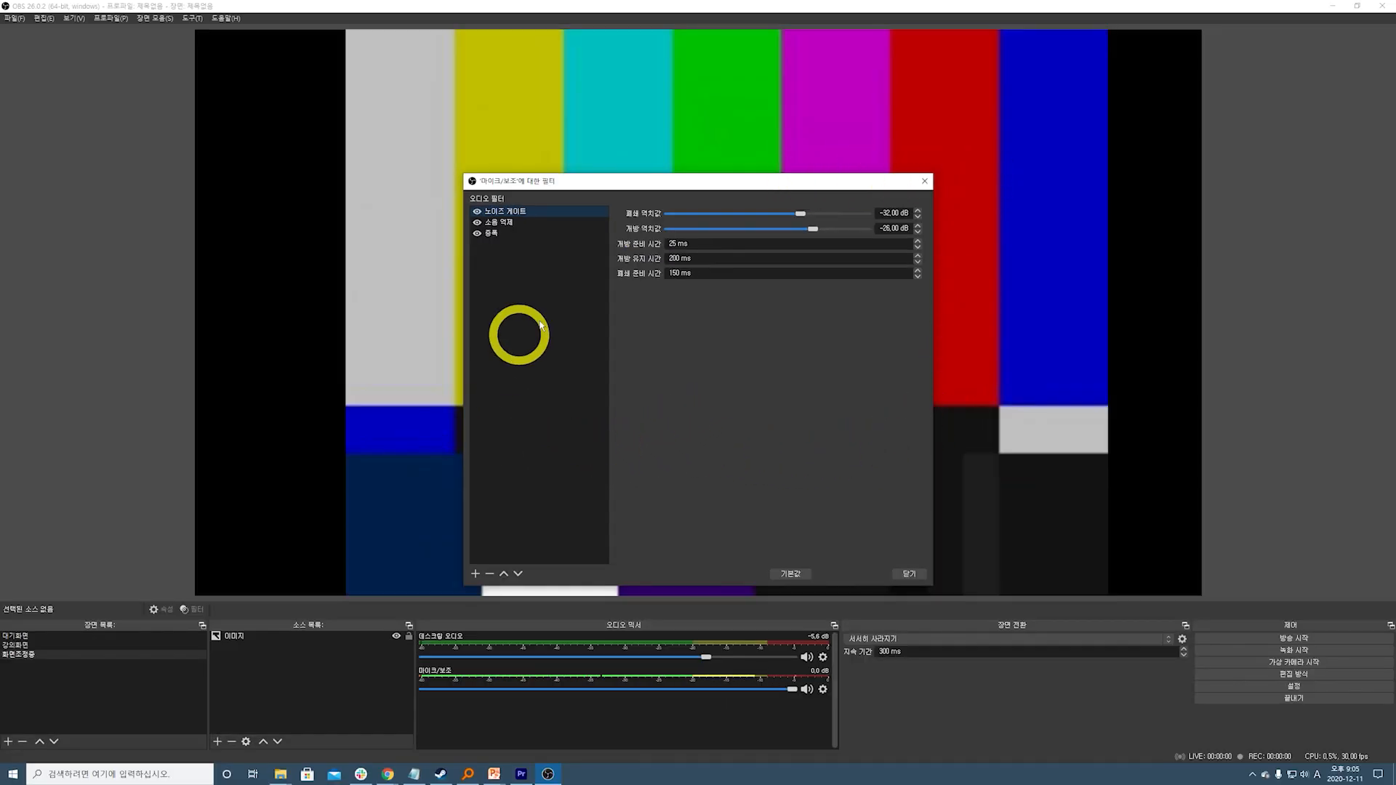
{"action": "left_click", "coordinate": [913, 582]}
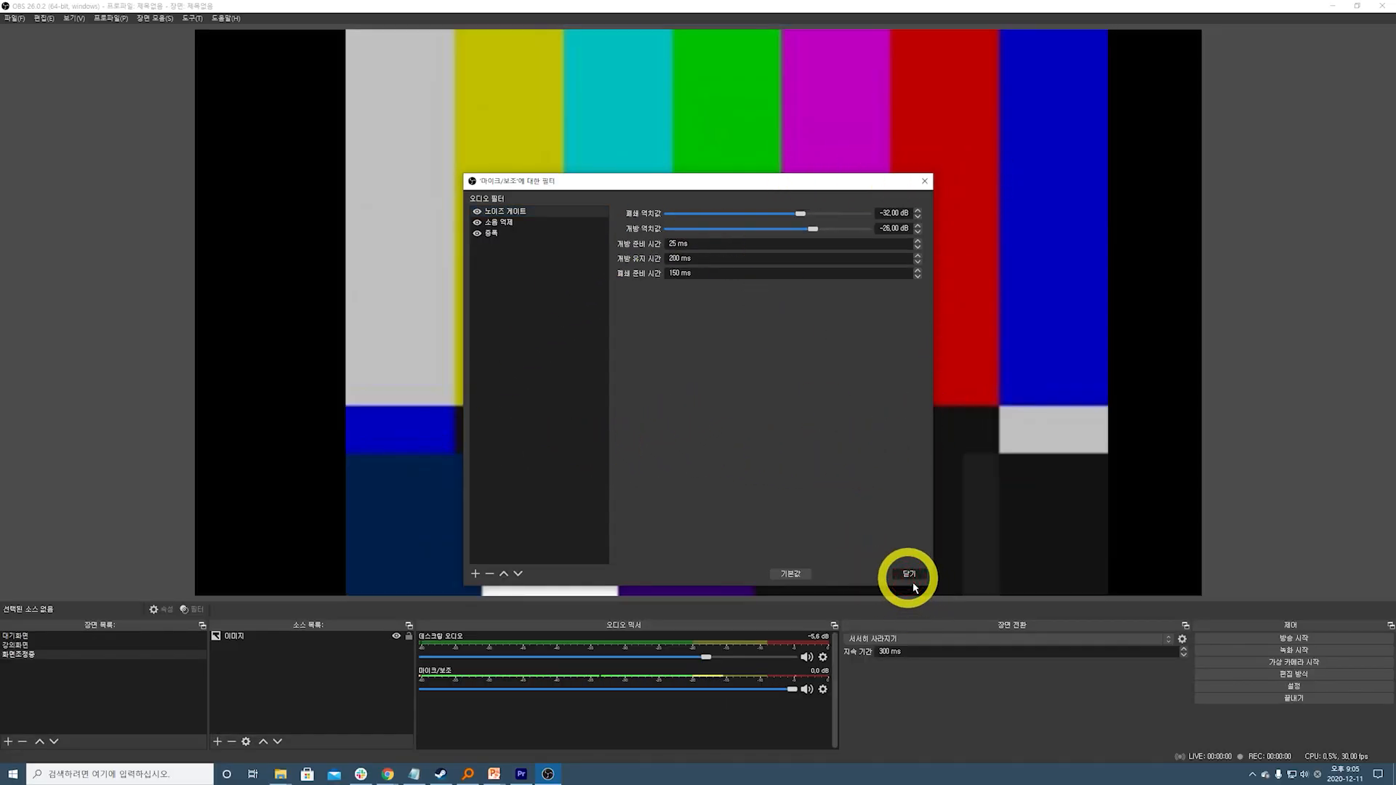